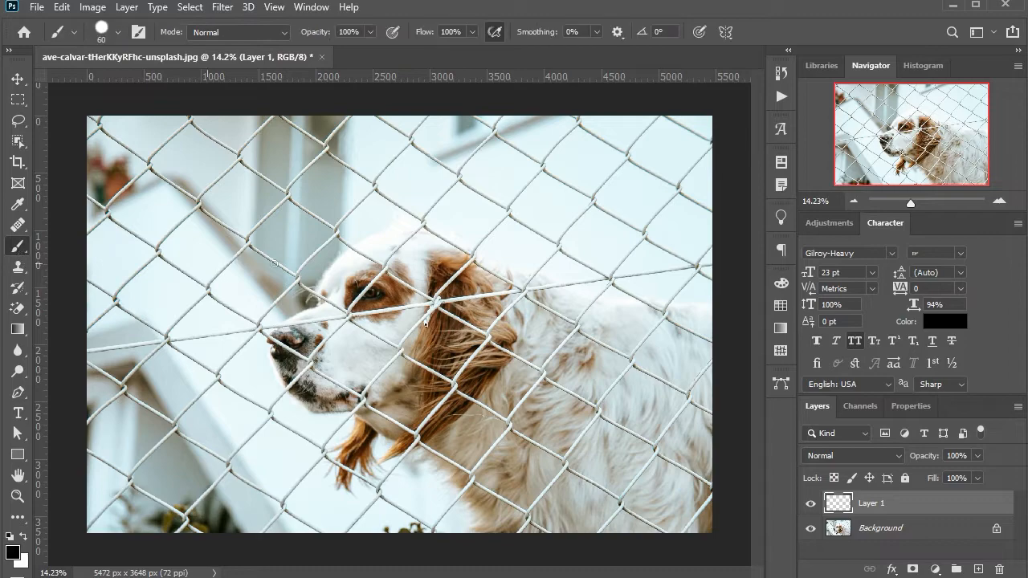
# Set the brush hardness to 100%
pyautogui.rightClick(281, 262)
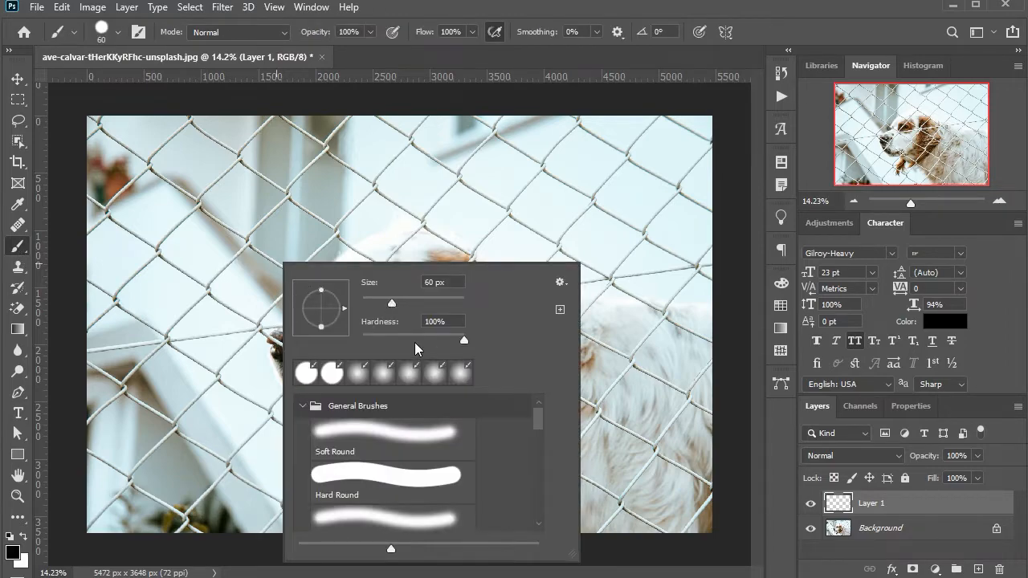
pyautogui.click(464, 340)
pyautogui.press('Return')
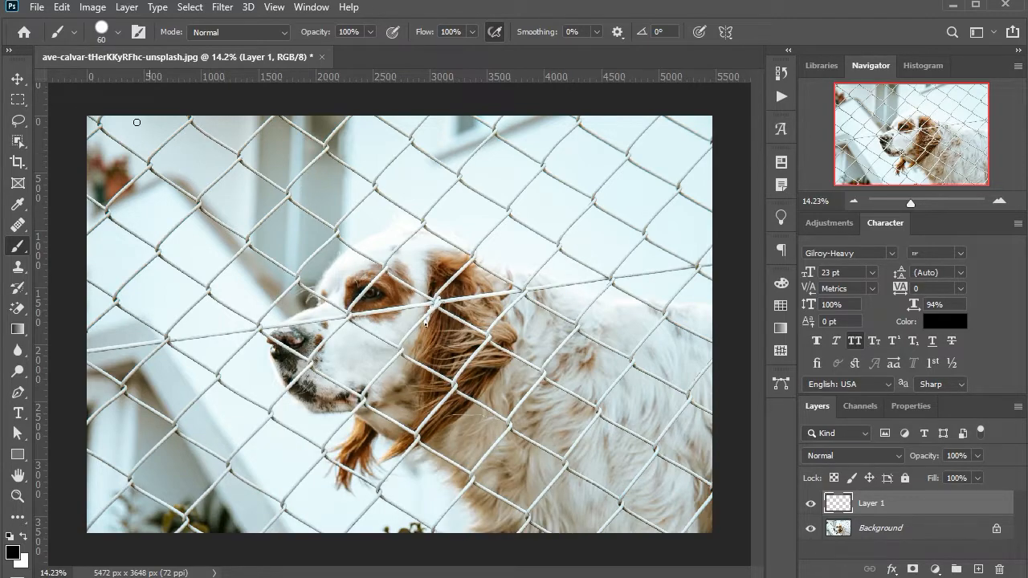
# Reduce the brush to 45 px and paint a straight black stroke over the fence wire in the photo's top-right corner, ending at the right edge
pyautogui.scroll(5, 292, 178)
pyautogui.scroll(3, 349, 209)
pyautogui.hscroll(2, 708, 164)
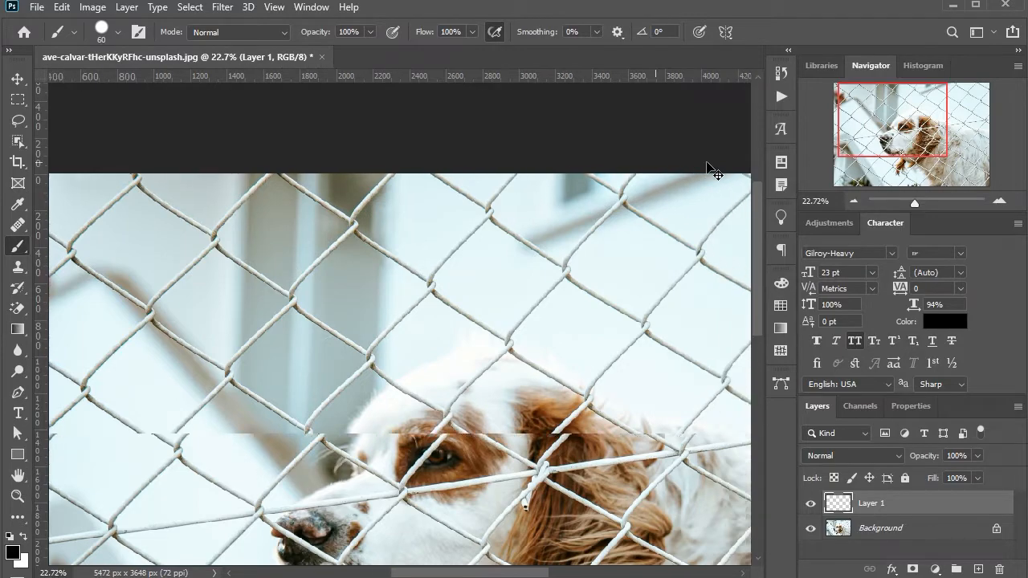
pyautogui.hscroll(5, 708, 166)
pyautogui.scroll(8, 710, 170)
pyautogui.press('[')
pyautogui.press('[')
pyautogui.click(335, 176)
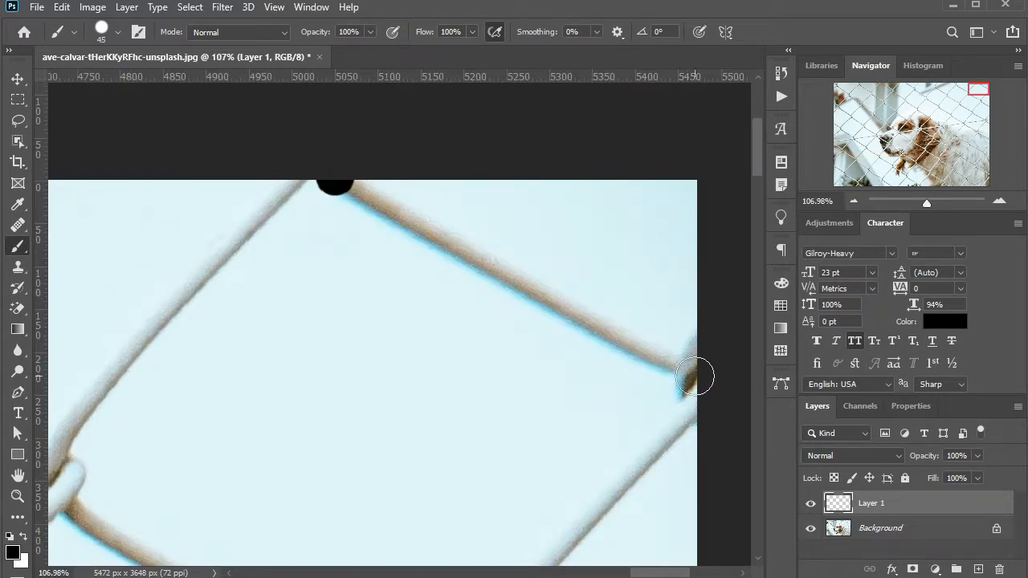
pyautogui.keyDown('shift'); pyautogui.click(695, 376); pyautogui.keyUp('shift')
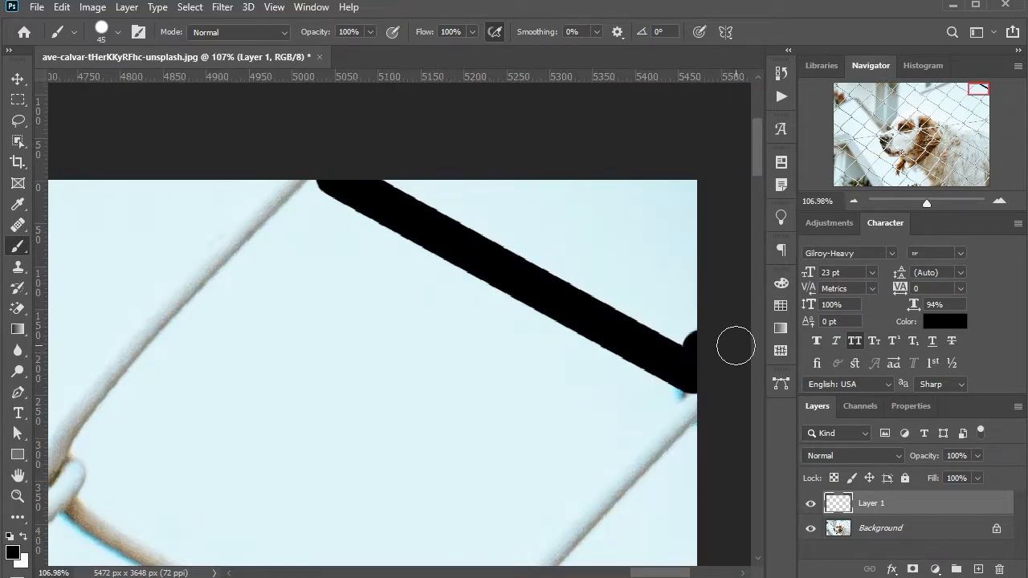
# Paint black over the wire running down-left from the photo's right edge and cover the twisted knot at its lower end
pyautogui.scroll(-2, 706, 377)
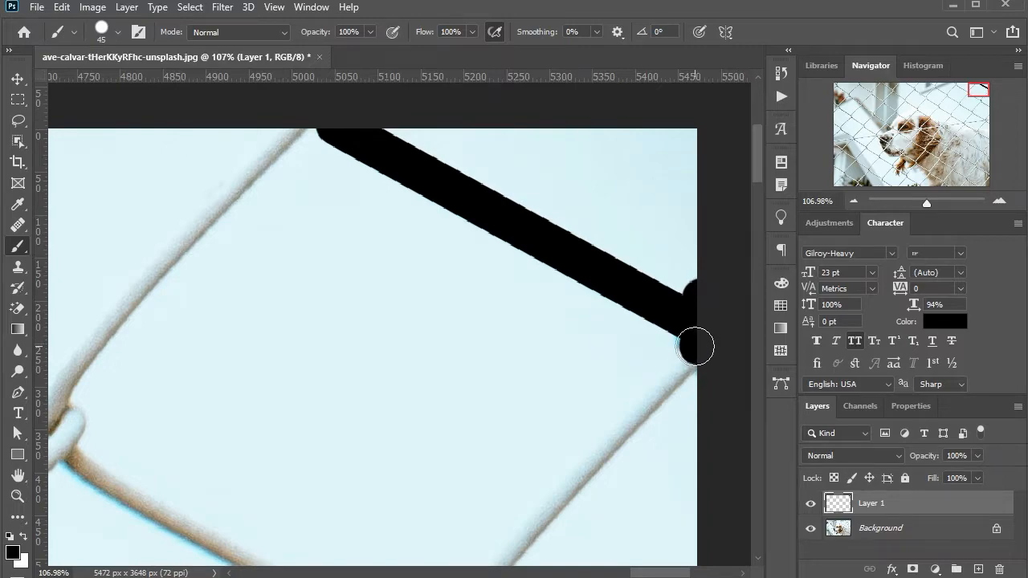
pyautogui.scroll(-2, 699, 345)
pyautogui.scroll(-2, 722, 351)
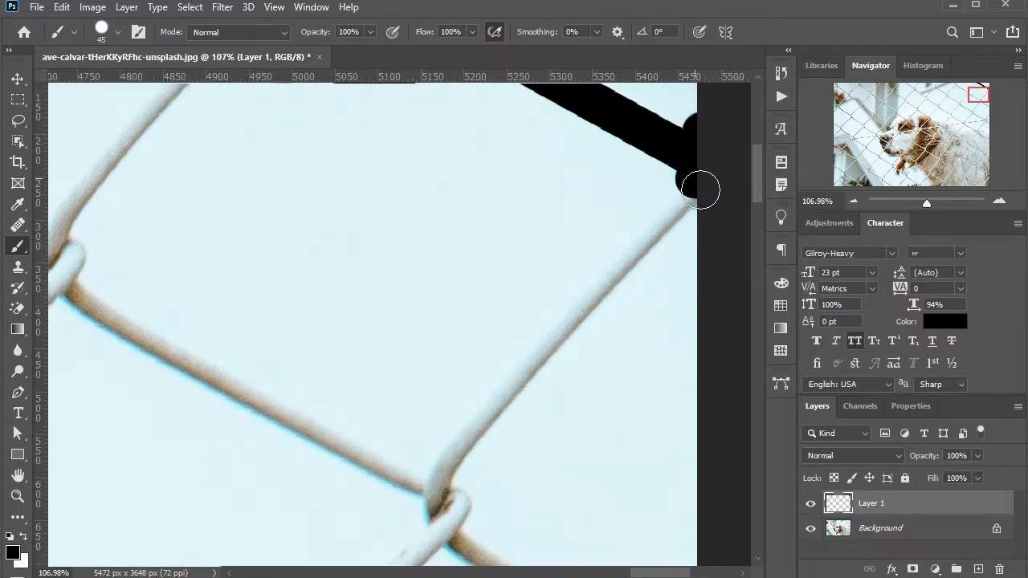
pyautogui.keyDown('shift'); pyautogui.click(441, 482); pyautogui.keyUp('shift')
pyautogui.scroll(-2, 457, 421)
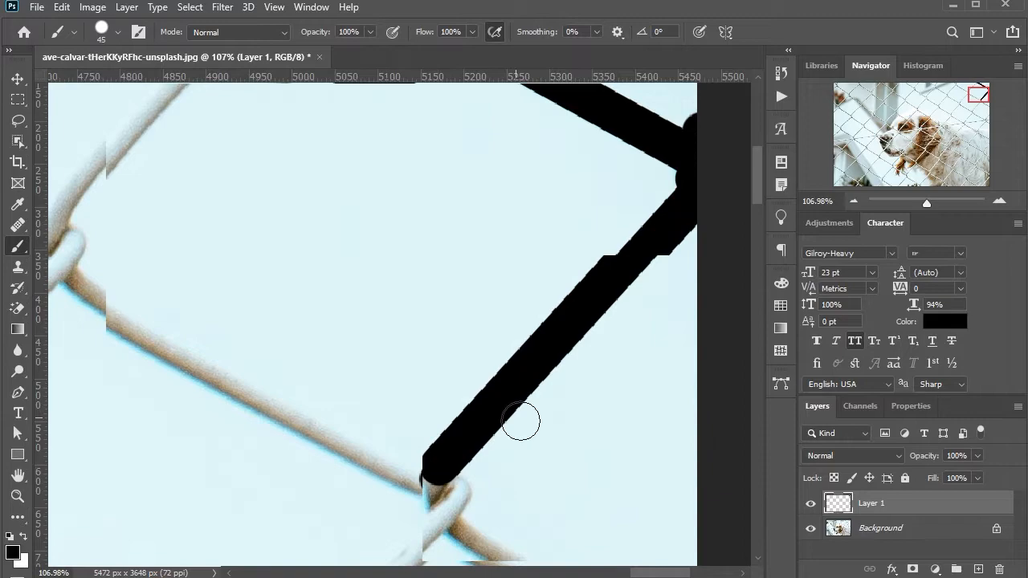
pyautogui.click(436, 430)
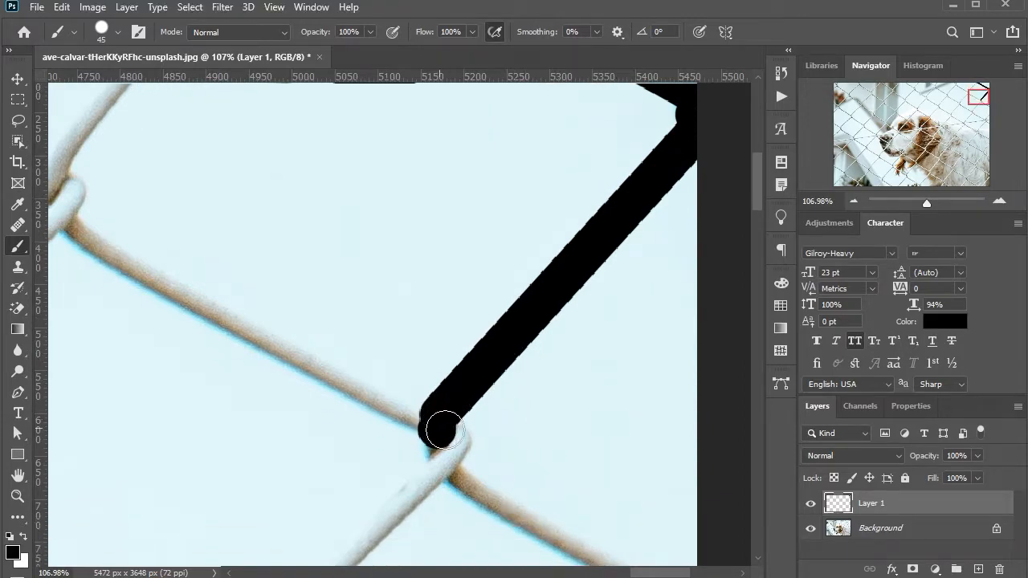
pyautogui.scroll(-2, 442, 426)
pyautogui.moveTo(447, 315); pyautogui.dragTo(441, 342)
pyautogui.scroll(-1, 717, 484)
pyautogui.scroll(-1, 711, 450)
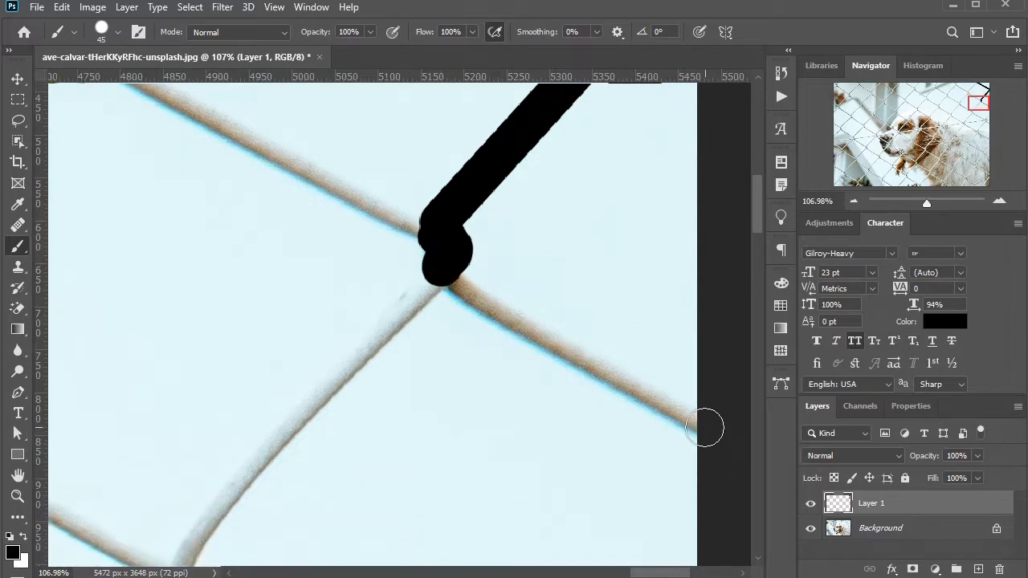
# Paint straight black strokes over the two wires leaving that knot, one to the right edge and one to the next knot down-left
pyautogui.keyDown('shift'); pyautogui.click(672, 402); pyautogui.keyUp('shift')
pyautogui.scroll(-2, 562, 306)
pyautogui.click(432, 205)
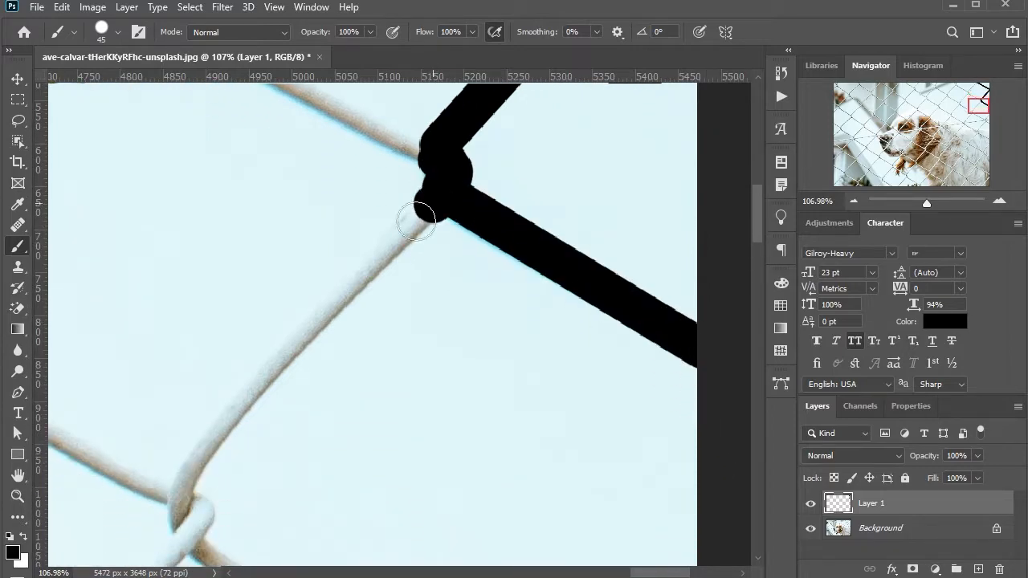
pyautogui.keyDown('shift'); pyautogui.click(176, 500); pyautogui.keyUp('shift')
pyautogui.scroll(-5, 188, 482)
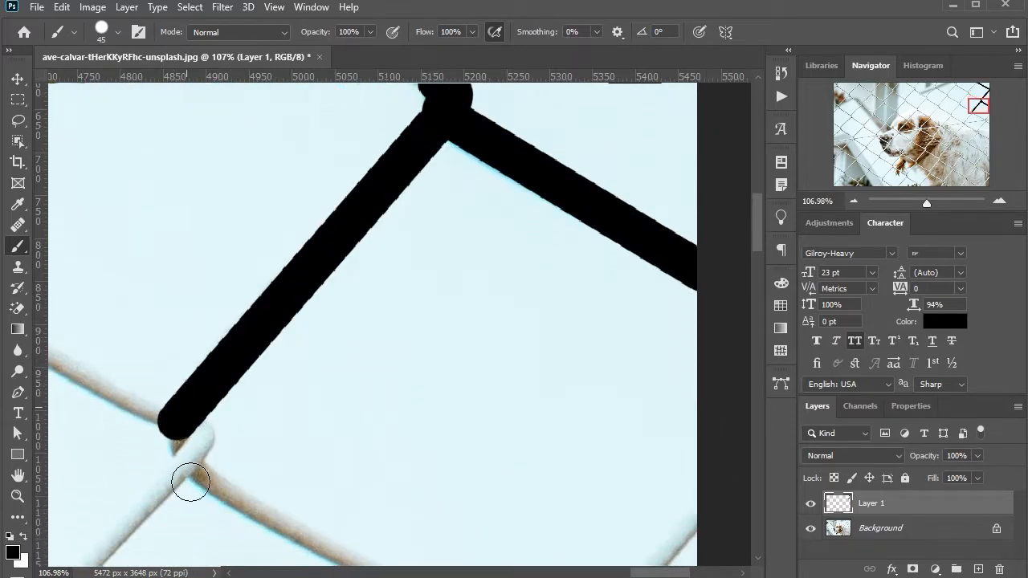
# Cover the lower-left knot, then paint over the wire to the junction near the right edge and the two short wires reaching that edge
pyautogui.moveTo(177, 335)
pyautogui.mouseDown()
pyautogui.moveTo(184, 305)
pyautogui.moveTo(187, 329)
pyautogui.mouseUp()
pyautogui.scroll(-2, 187, 329)
pyautogui.keyDown('shift'); pyautogui.click(572, 469); pyautogui.keyUp('shift')
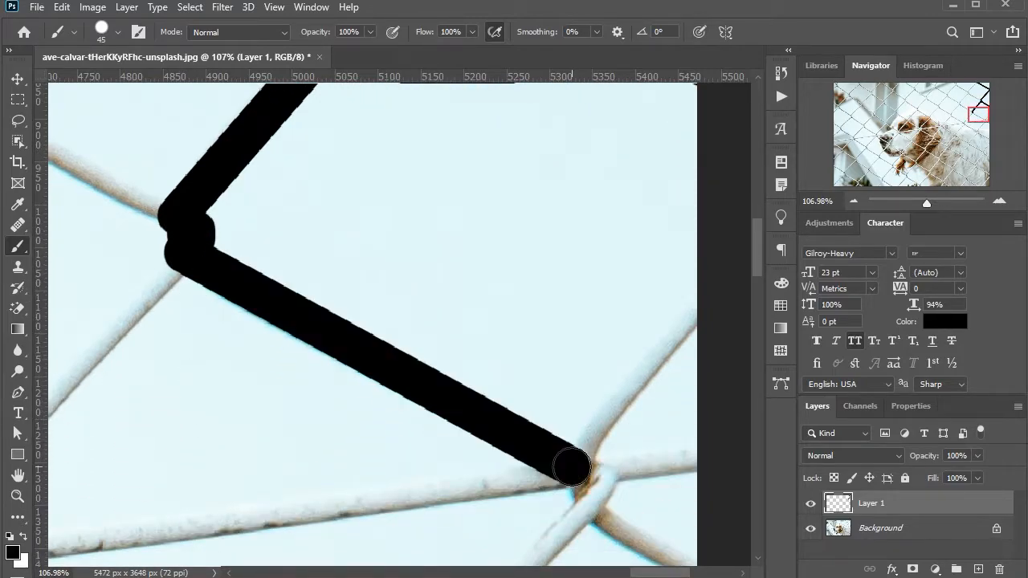
pyautogui.keyDown('shift'); pyautogui.click(698, 309); pyautogui.keyUp('shift')
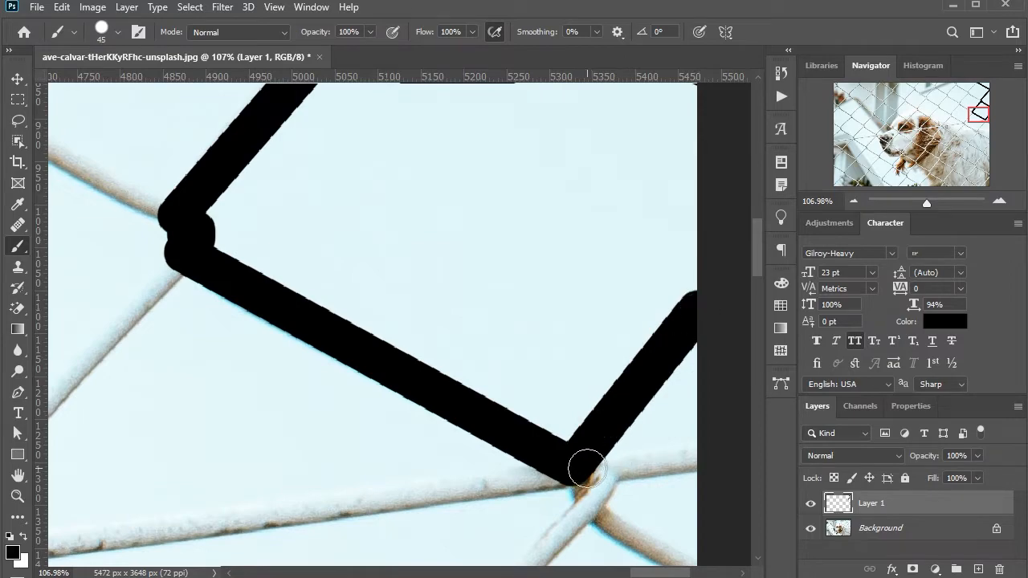
pyautogui.click(588, 469)
pyautogui.keyDown('shift'); pyautogui.click(684, 456); pyautogui.keyUp('shift')
pyautogui.scroll(-2, 686, 455)
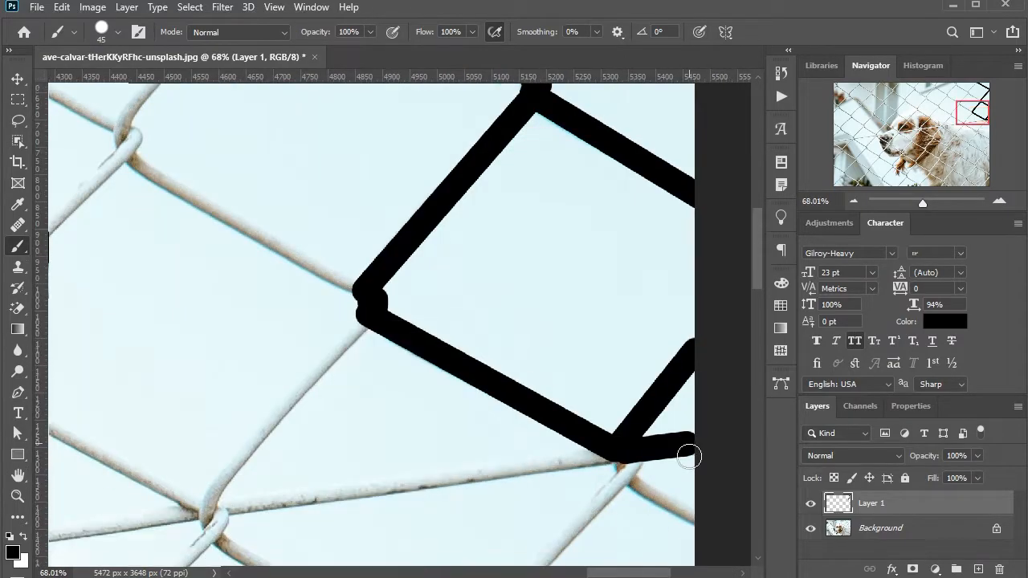
# Cover the wire junction near the right edge and paint over its wires down-left to the next knot and down-right to the edge
pyautogui.scroll(-1, 630, 409)
pyautogui.click(626, 417)
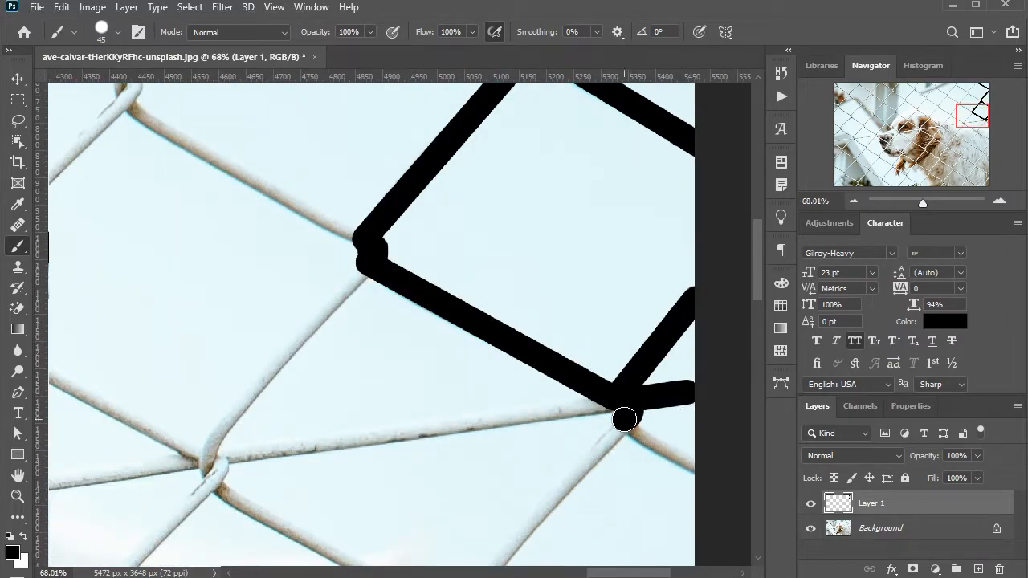
pyautogui.scroll(-3, 624, 419)
pyautogui.keyDown('shift'); pyautogui.click(464, 477); pyautogui.keyUp('shift')
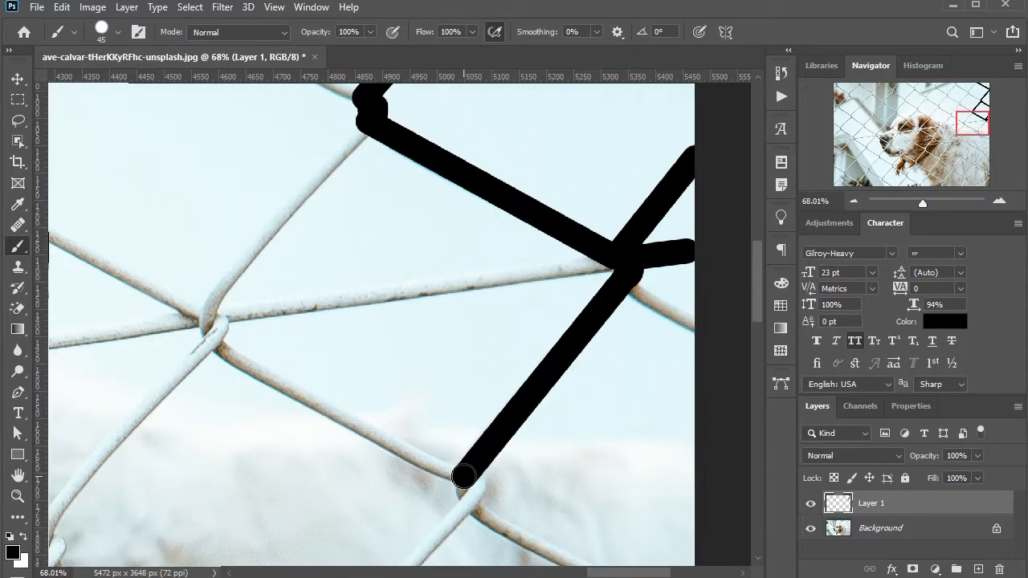
pyautogui.keyDown('shift'); pyautogui.click(700, 324); pyautogui.keyUp('shift')
pyautogui.scroll(-3, 680, 340)
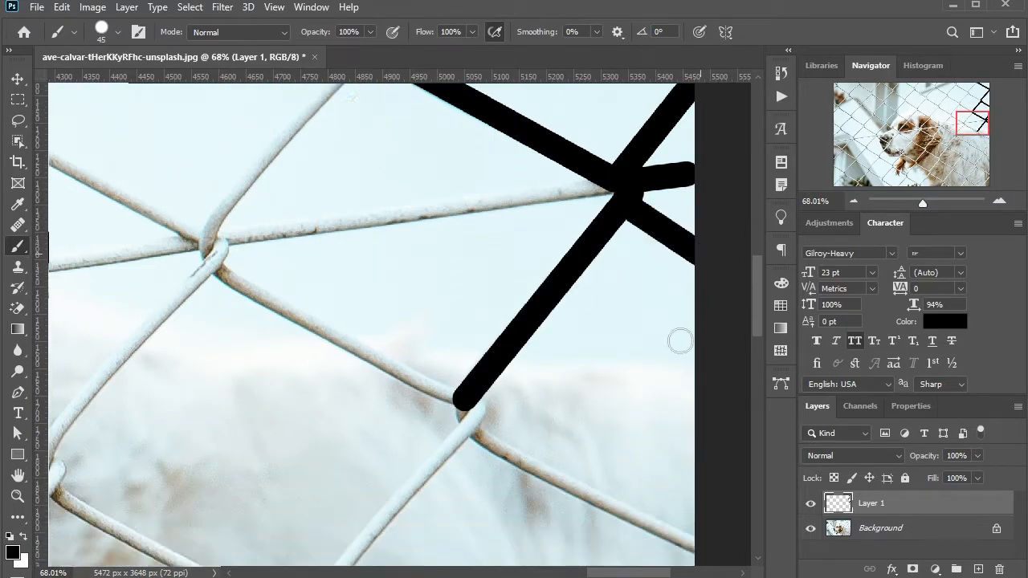
# Cover the knot above the dog's back, paint its wire to the right edge and thicken the stroke where wire still shows
pyautogui.click(464, 315)
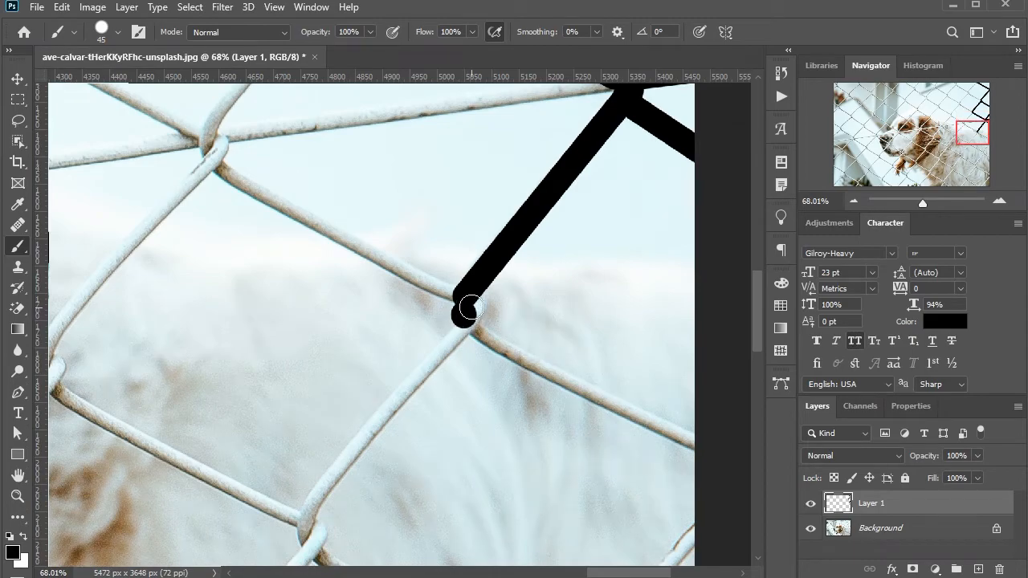
pyautogui.keyDown('shift'); pyautogui.click(704, 450); pyautogui.keyUp('shift')
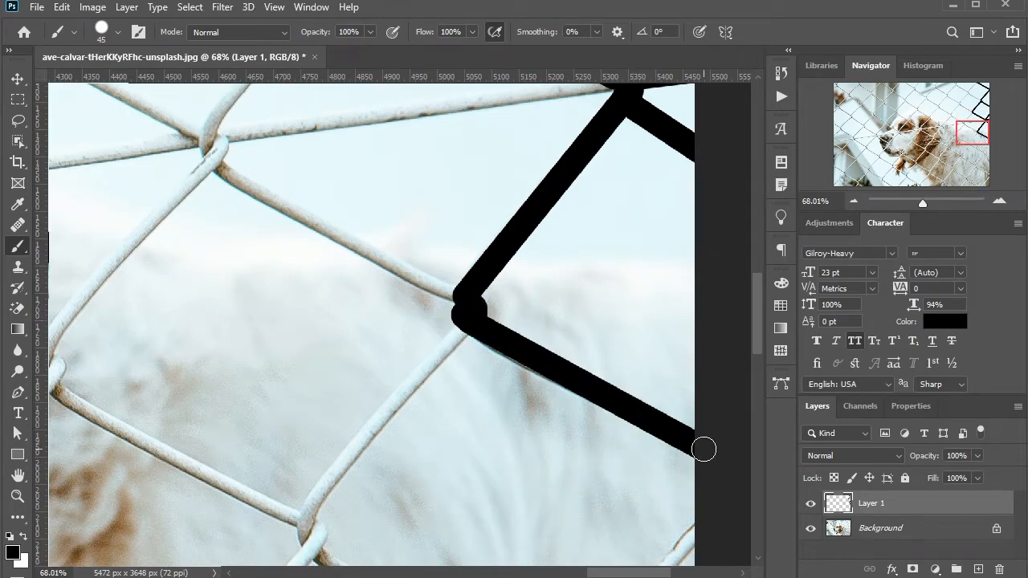
pyautogui.scroll(-1, 704, 450)
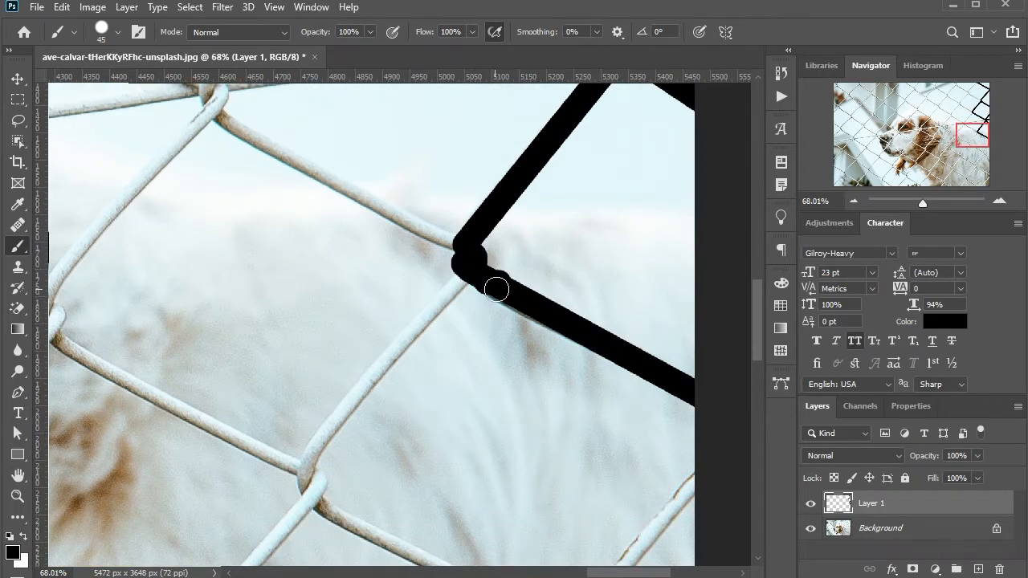
pyautogui.moveTo(496, 290); pyautogui.dragTo(520, 305)
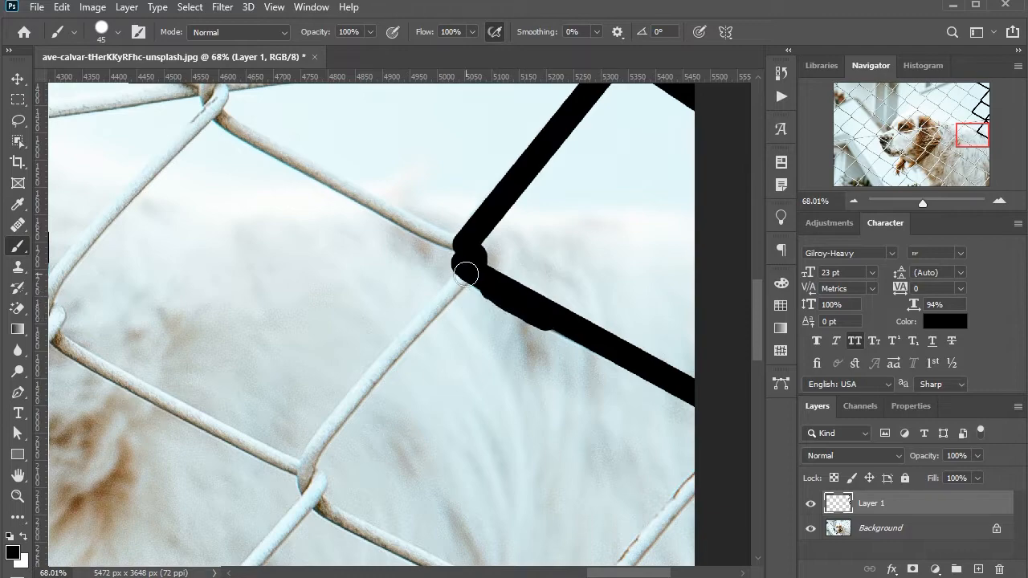
# Paint straight black strokes over the wires running down-left and up-left from the knot above the dog's back
pyautogui.keyDown('shift'); pyautogui.click(307, 466); pyautogui.keyUp('shift')
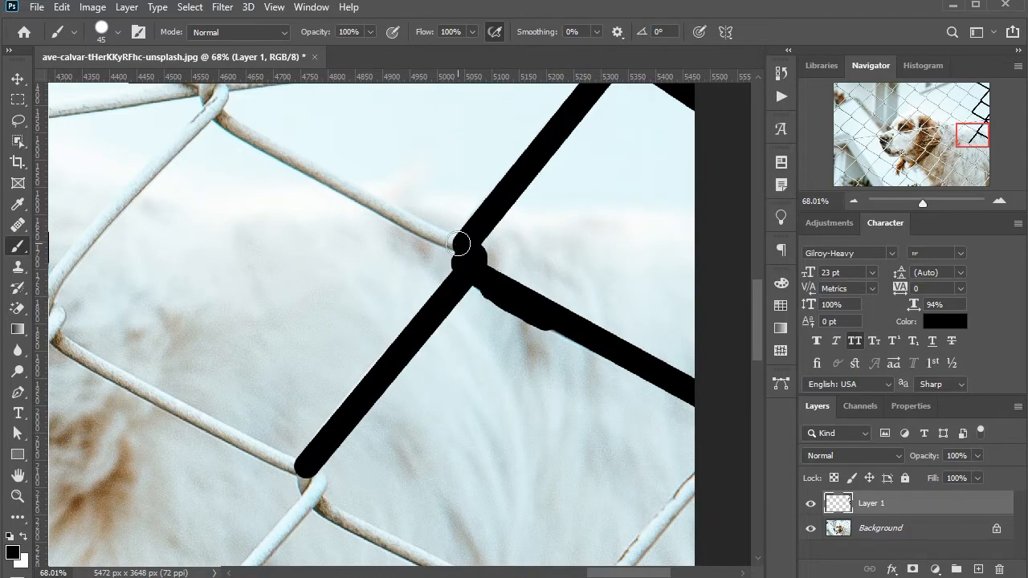
pyautogui.keyDown('shift'); pyautogui.click(214, 109); pyautogui.keyUp('shift')
pyautogui.scroll(-2, 393, 227)
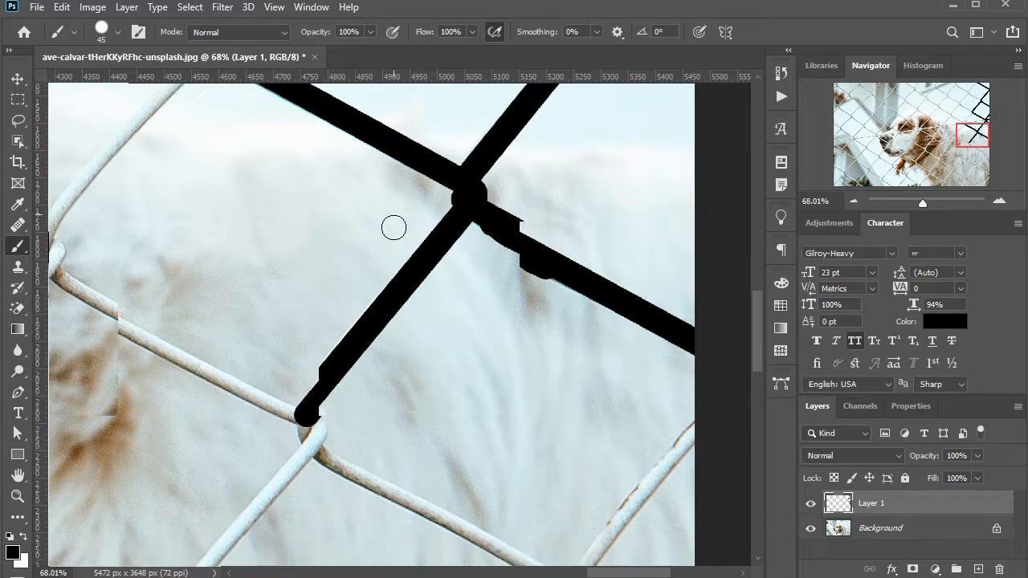
# Paint over the wire from the right edge down to the lower knot and the wire joining it to the knot on its left, redoing the misplaced stroke
pyautogui.scroll(-2, 654, 315)
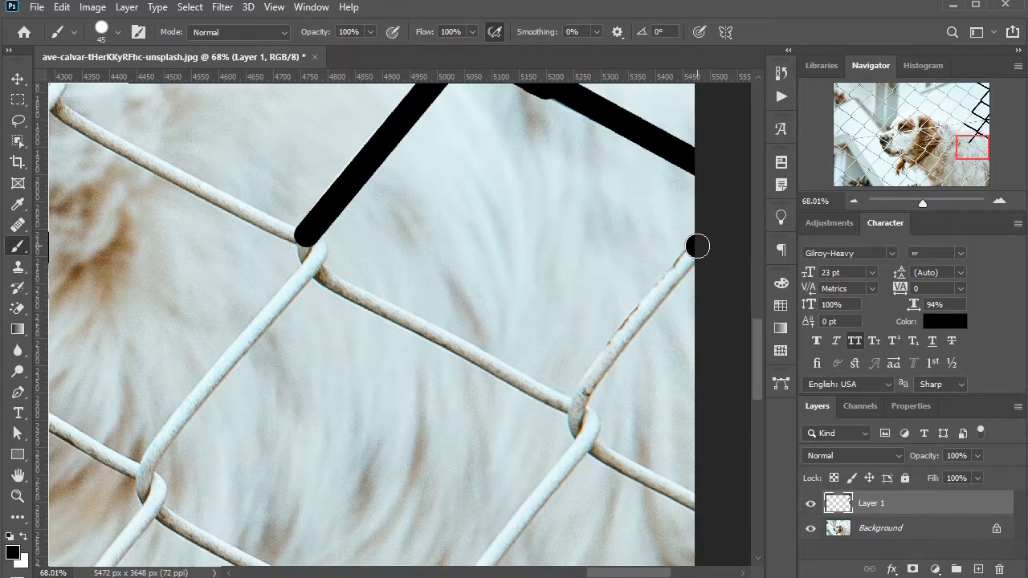
pyautogui.keyDown('shift'); pyautogui.click(576, 409); pyautogui.keyUp('shift')
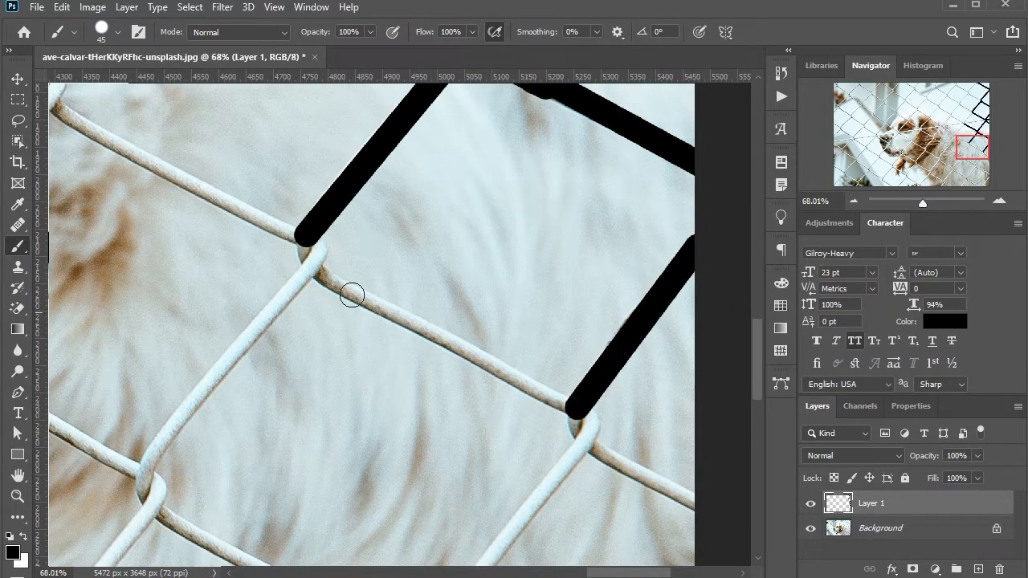
pyautogui.keyDown('shift'); pyautogui.click(308, 256); pyautogui.keyUp('shift')
pyautogui.hotkey('ctrl', 'z')
pyautogui.click(314, 266)
pyautogui.keyDown('shift'); pyautogui.click(576, 408); pyautogui.keyUp('shift')
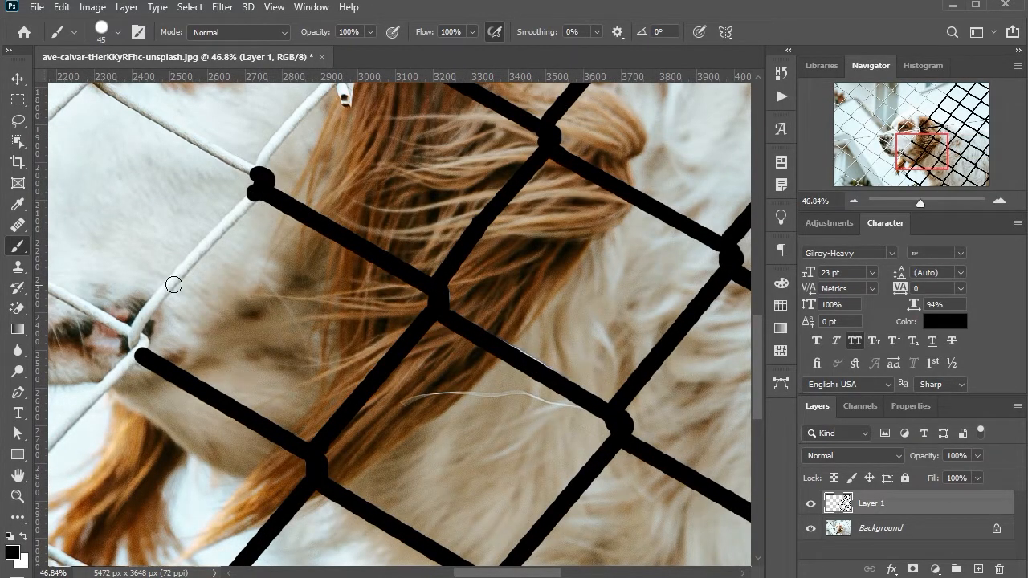
# Paint over the wires crossing the dog's cheek from the ear junction to the mouth knot, including the loose wire end beside the ear
pyautogui.keyDown('shift'); pyautogui.click(175, 278); pyautogui.keyUp('shift')
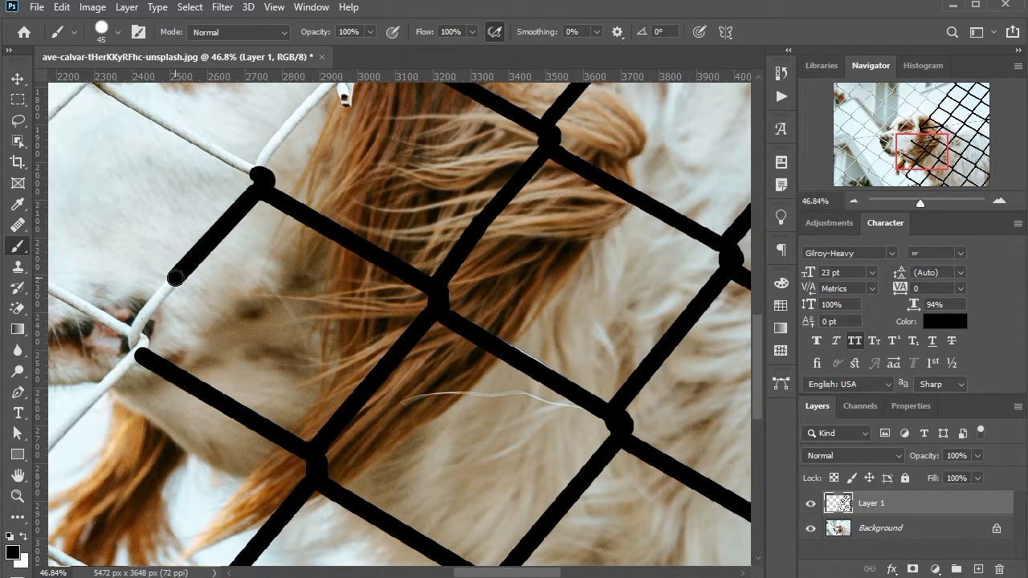
pyautogui.keyDown('shift'); pyautogui.click(136, 331); pyautogui.keyUp('shift')
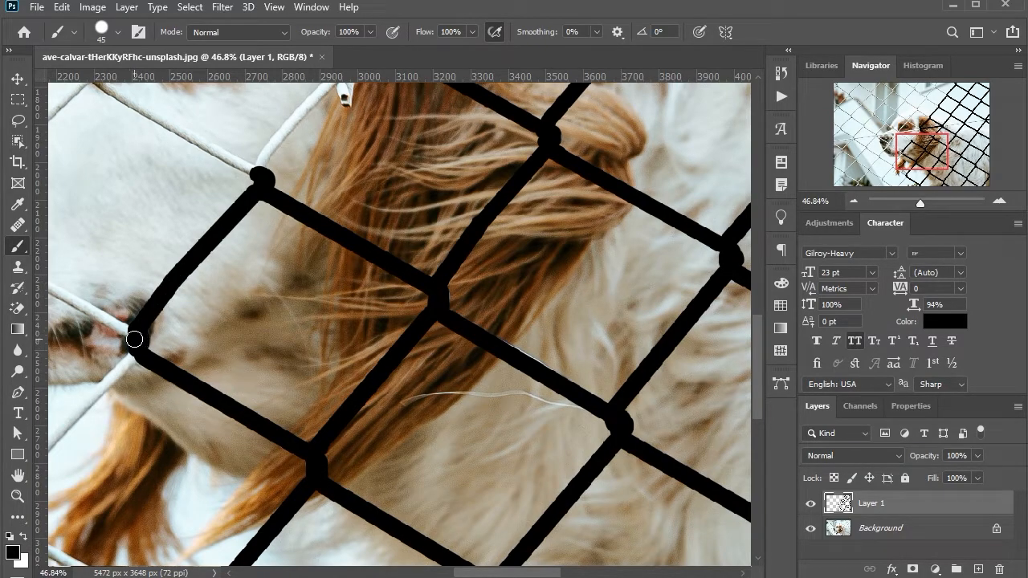
pyautogui.scroll(6, 526, 276)
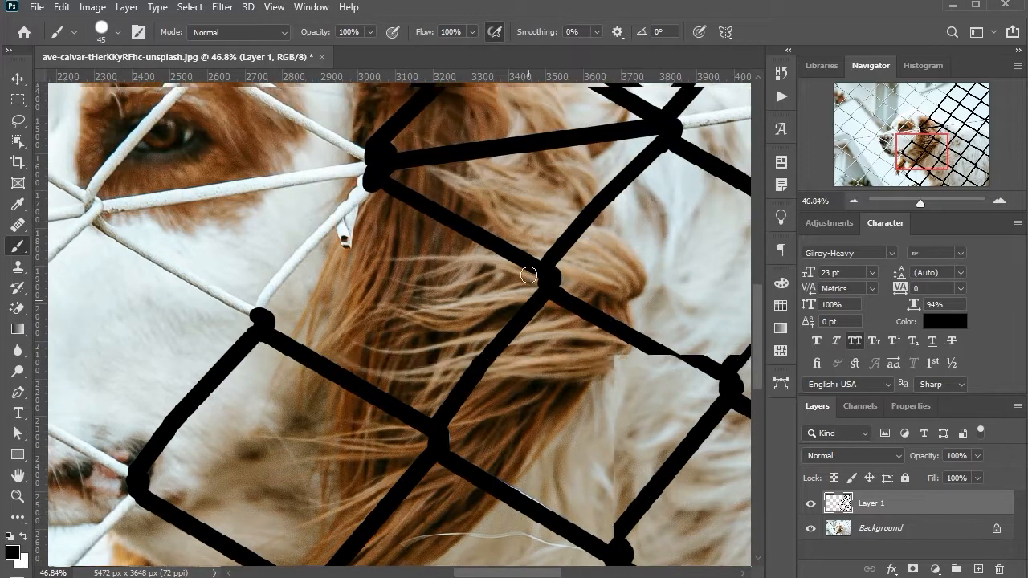
pyautogui.scroll(8, 531, 275)
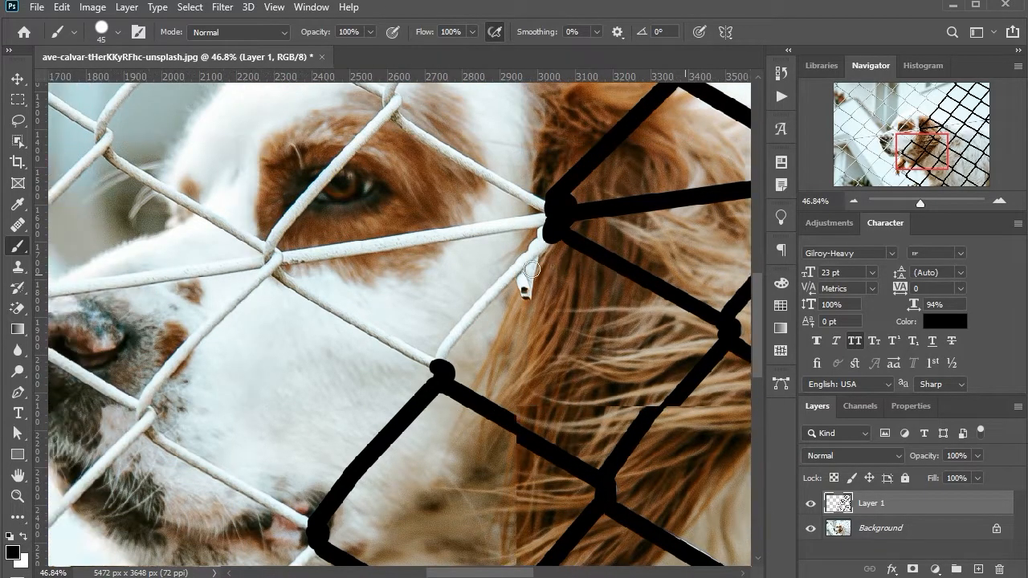
pyautogui.scroll(6, 532, 269)
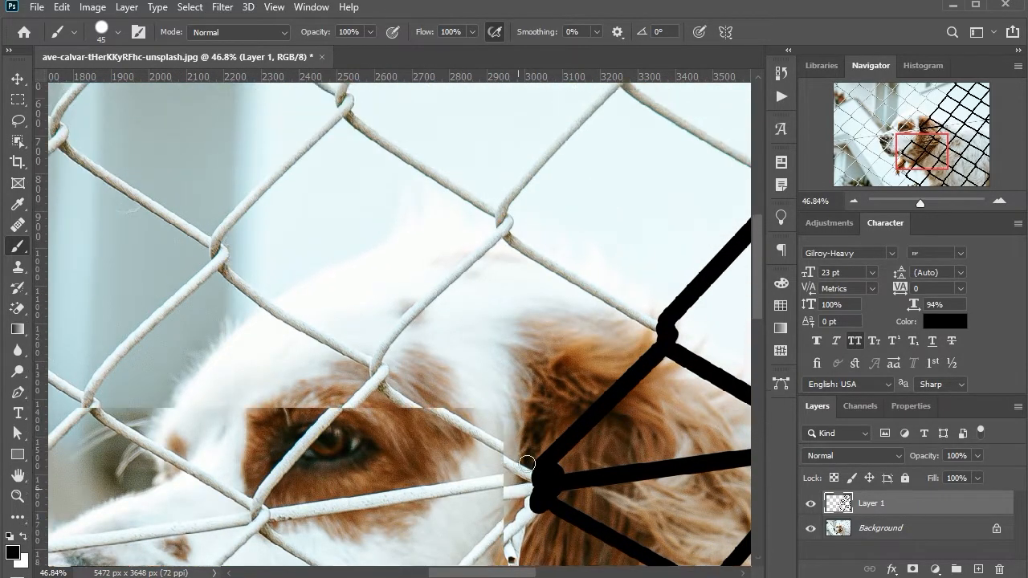
pyautogui.scroll(-5, 671, 371)
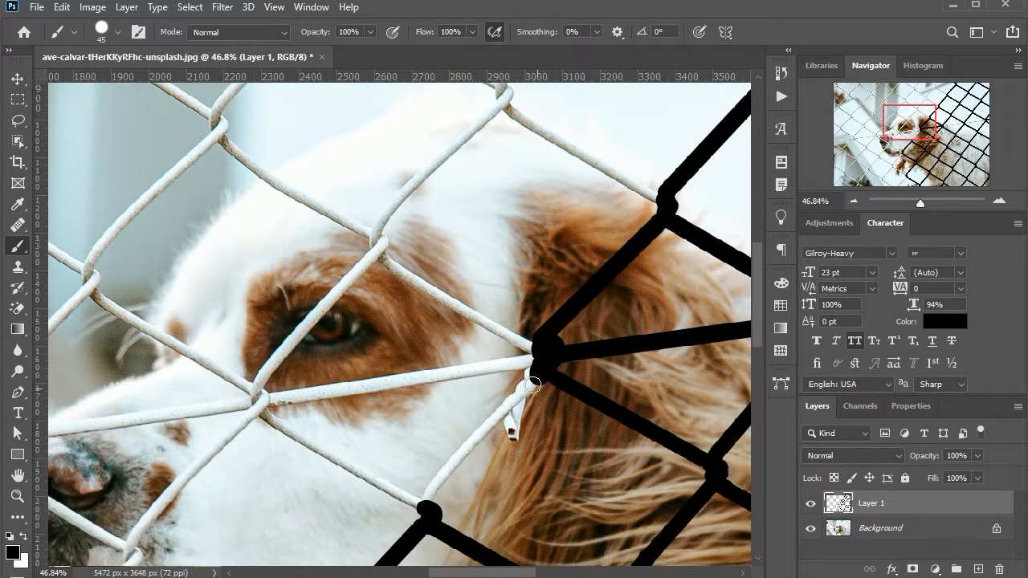
pyautogui.click(531, 374)
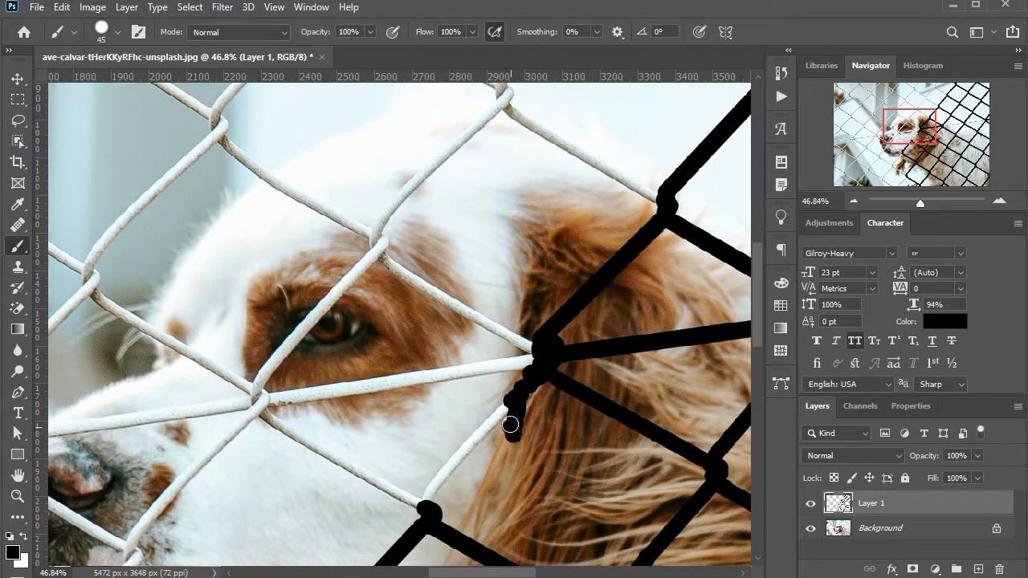
pyautogui.keyDown('shift'); pyautogui.click(423, 503); pyautogui.keyUp('shift')
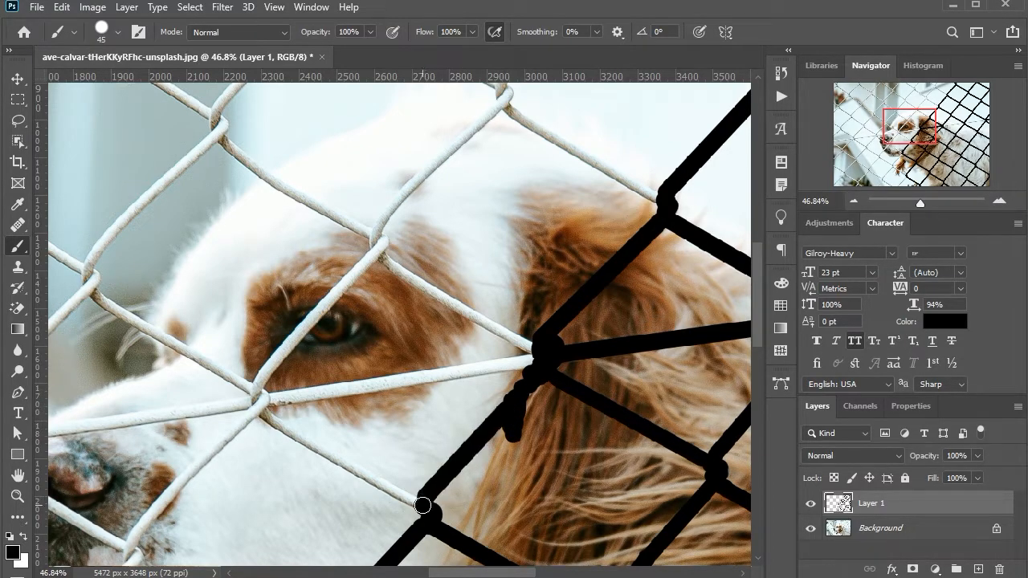
# Paint straight black strokes from the cheek knot to the knot below the dog's eye, across the eye to the forehead knot, and to the ear junction
pyautogui.keyDown('shift'); pyautogui.click(263, 414); pyautogui.keyUp('shift')
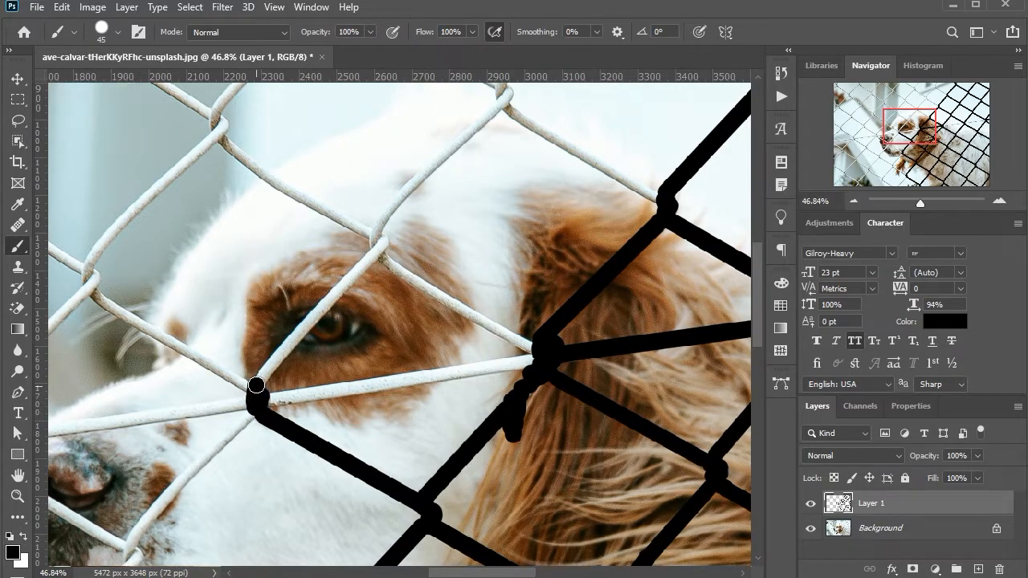
pyautogui.keyDown('shift'); pyautogui.click(378, 249); pyautogui.keyUp('shift')
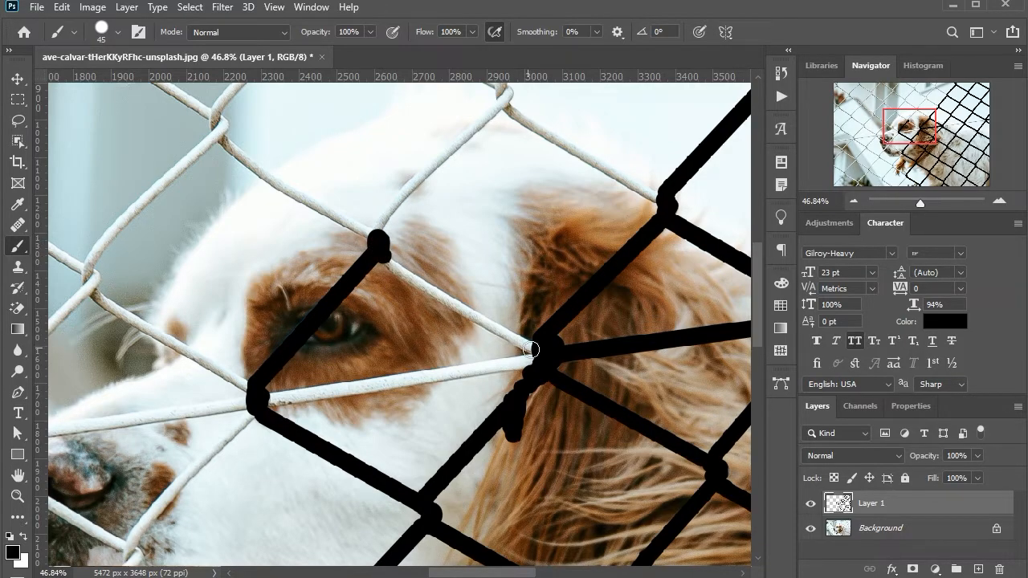
pyautogui.keyDown('shift'); pyautogui.click(531, 350); pyautogui.keyUp('shift')
# Paint over the wires running from the knot at the top of the ear to the knot above the dog's head and down to the forehead
pyautogui.scroll(3, 595, 214)
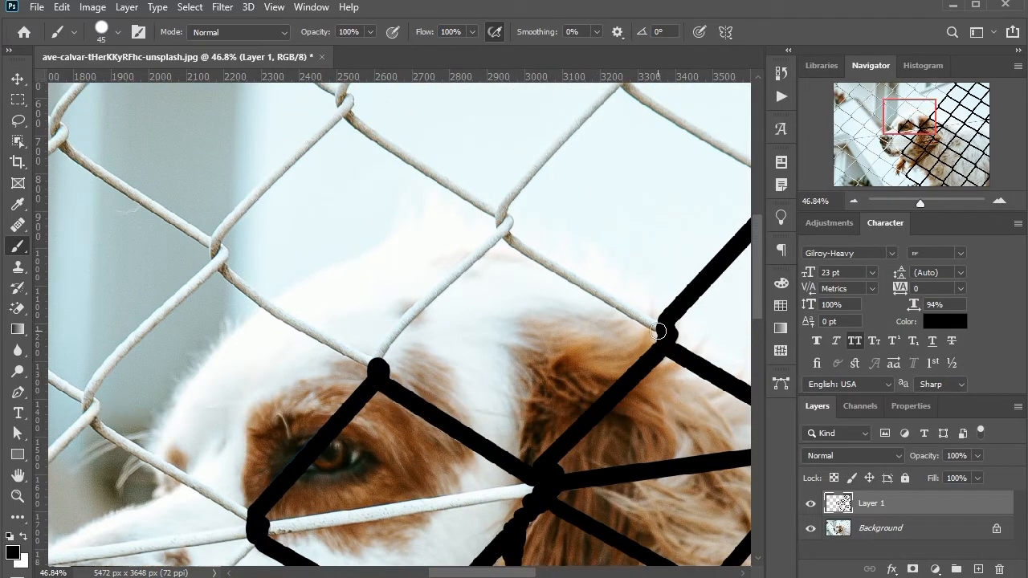
pyautogui.keyDown('shift'); pyautogui.click(509, 241); pyautogui.keyUp('shift')
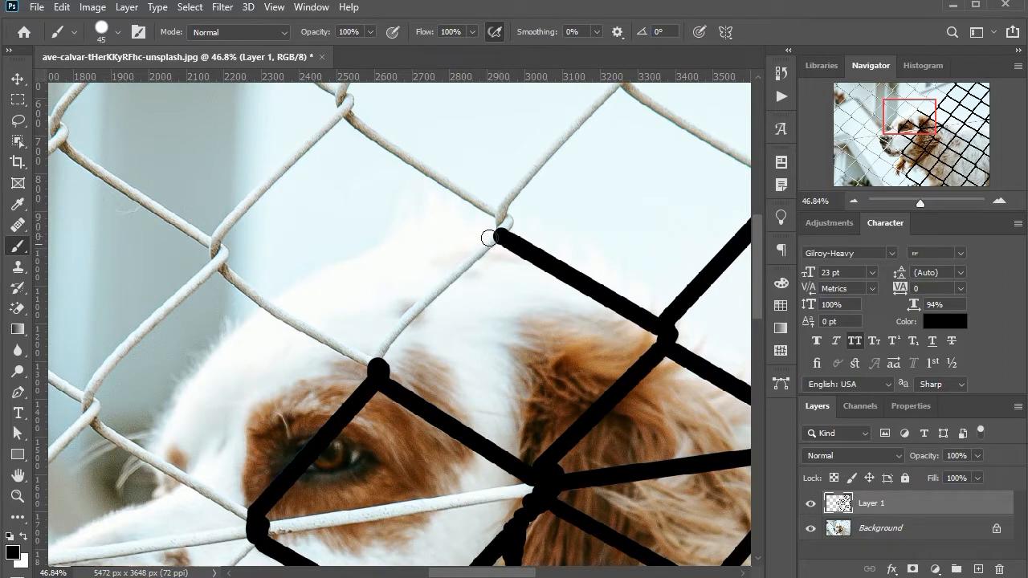
pyautogui.keyDown('shift'); pyautogui.click(377, 355); pyautogui.keyUp('shift')
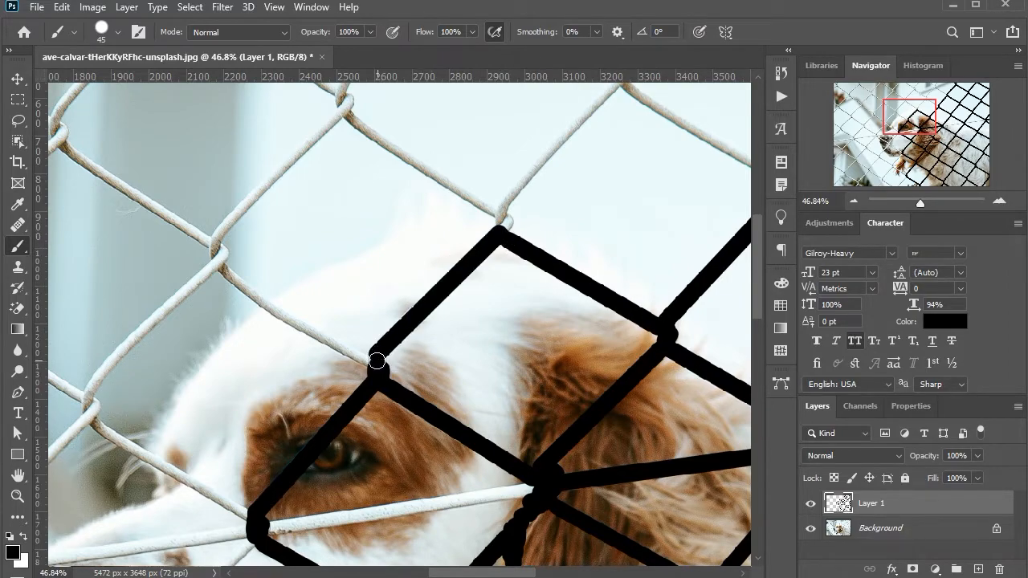
# Paint over the two upper wires of the mesh directly above the dog's head, ending at and covering the knot above the head
pyautogui.scroll(3, 668, 246)
pyautogui.hscroll(4, 675, 255)
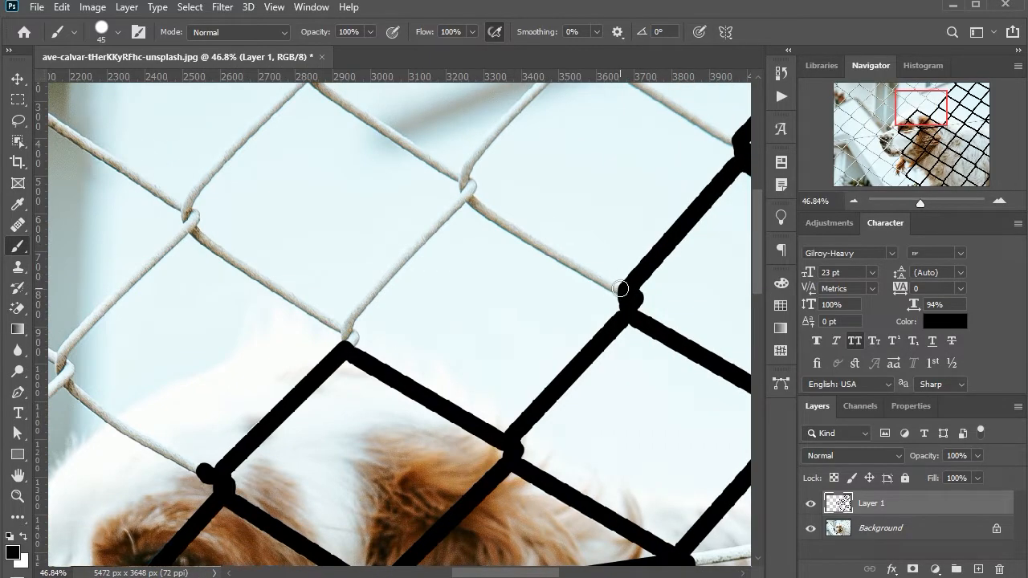
pyautogui.keyDown('shift'); pyautogui.click(467, 196); pyautogui.keyUp('shift')
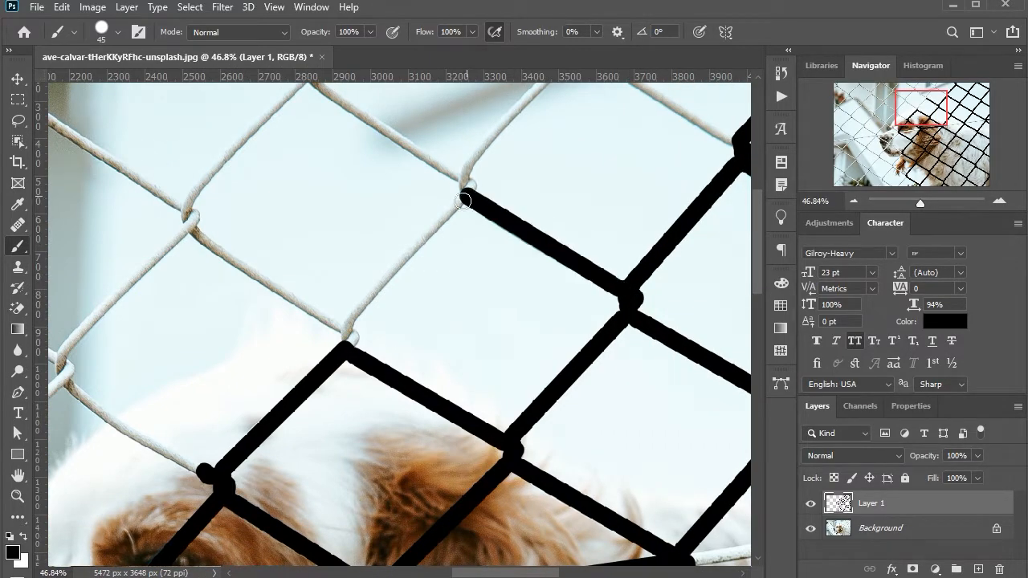
pyautogui.keyDown('shift'); pyautogui.click(345, 331); pyautogui.keyUp('shift')
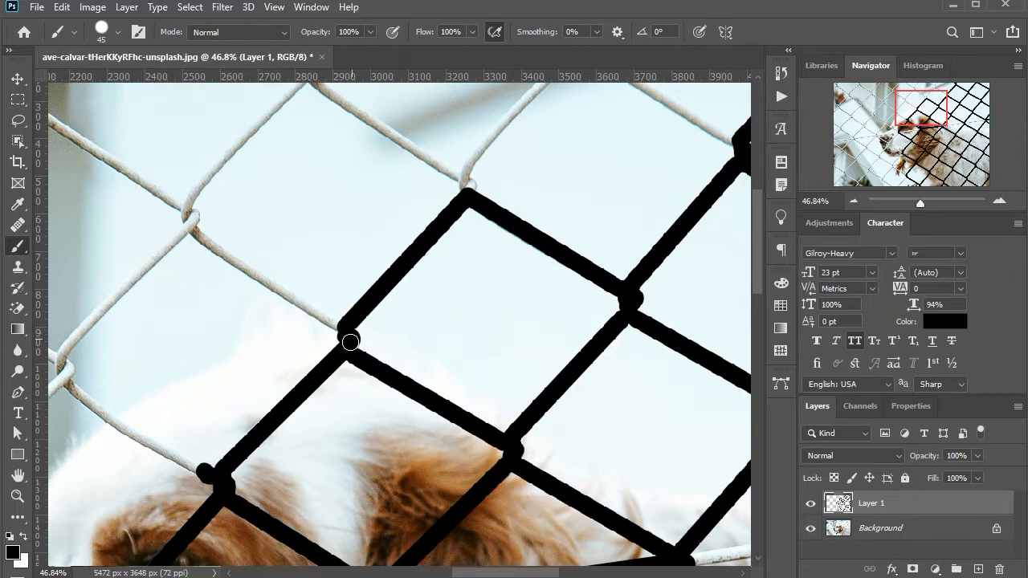
# Paint over the knot near the photo's top edge above the dog's ear, its two wires to the edge and the wires running down from it
pyautogui.scroll(5, 437, 241)
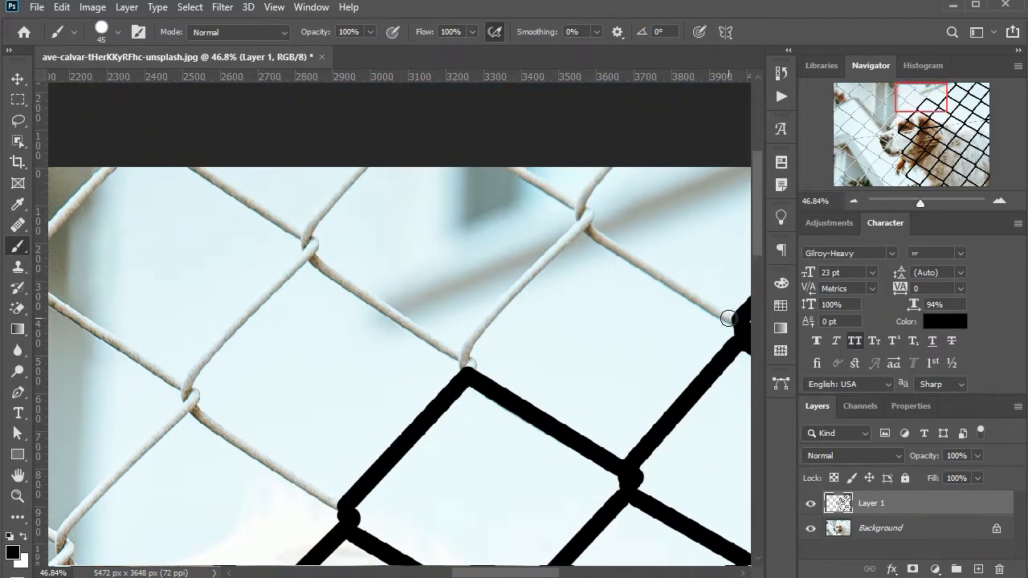
pyautogui.keyDown('shift'); pyautogui.click(586, 223); pyautogui.keyUp('shift')
pyautogui.moveTo(578, 202); pyautogui.dragTo(610, 160)
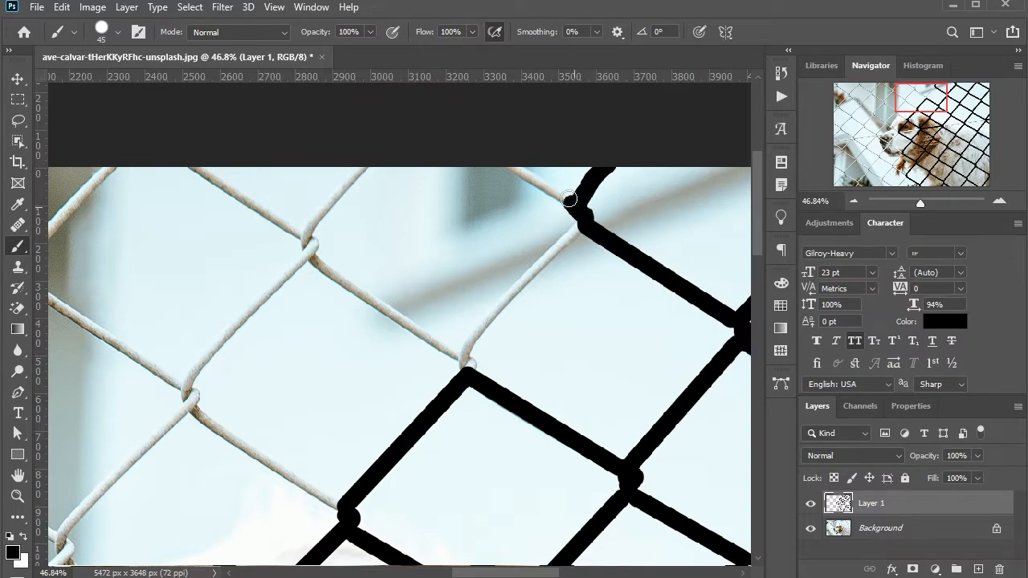
pyautogui.moveTo(569, 198); pyautogui.dragTo(517, 173)
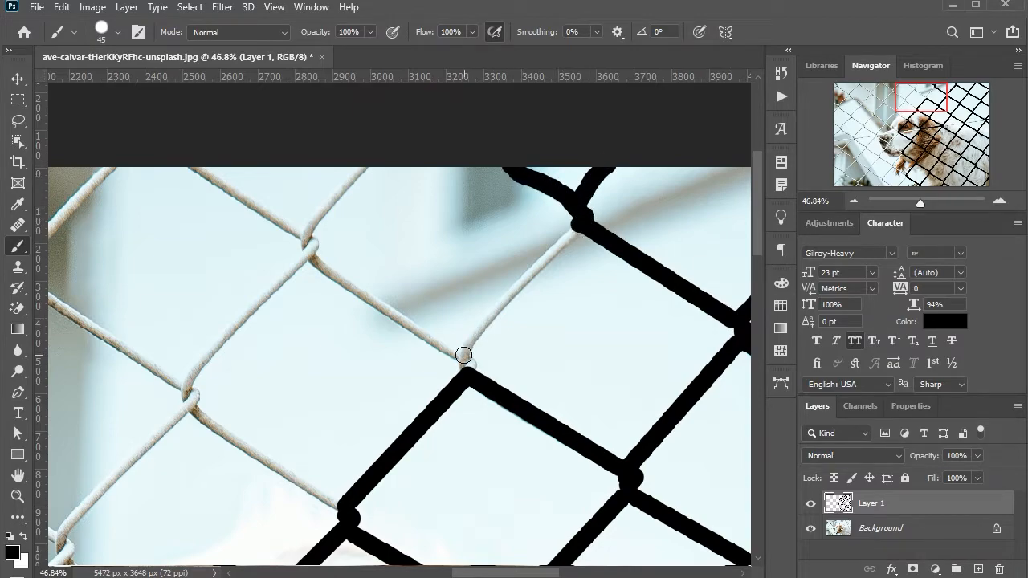
pyautogui.keyDown('shift'); pyautogui.click(464, 362); pyautogui.keyUp('shift')
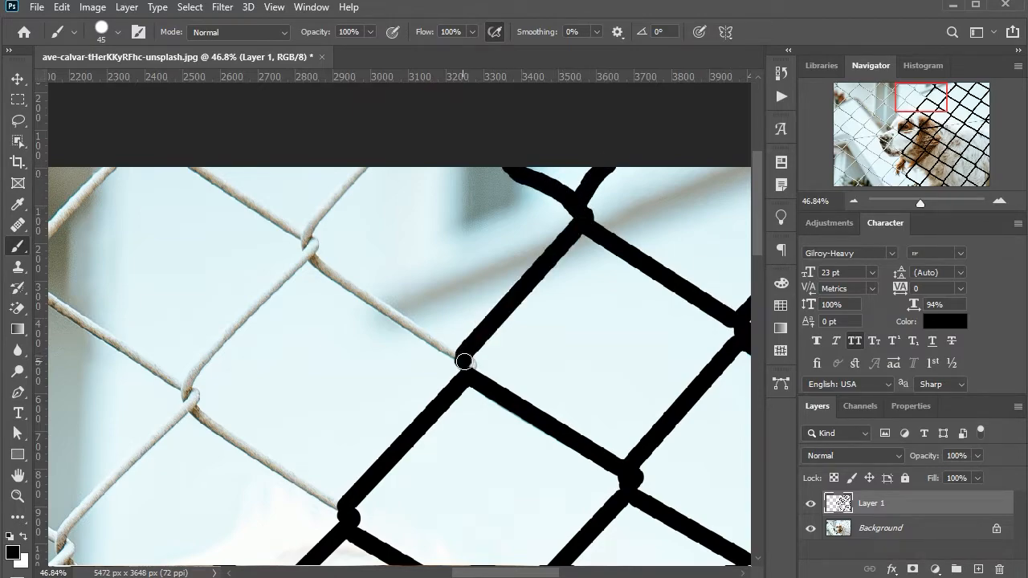
# Paint over the next top-edge knot to the left with its wires, continuing down-left to the knot below and from there to the knot above the head
pyautogui.keyDown('shift'); pyautogui.click(311, 251); pyautogui.keyUp('shift')
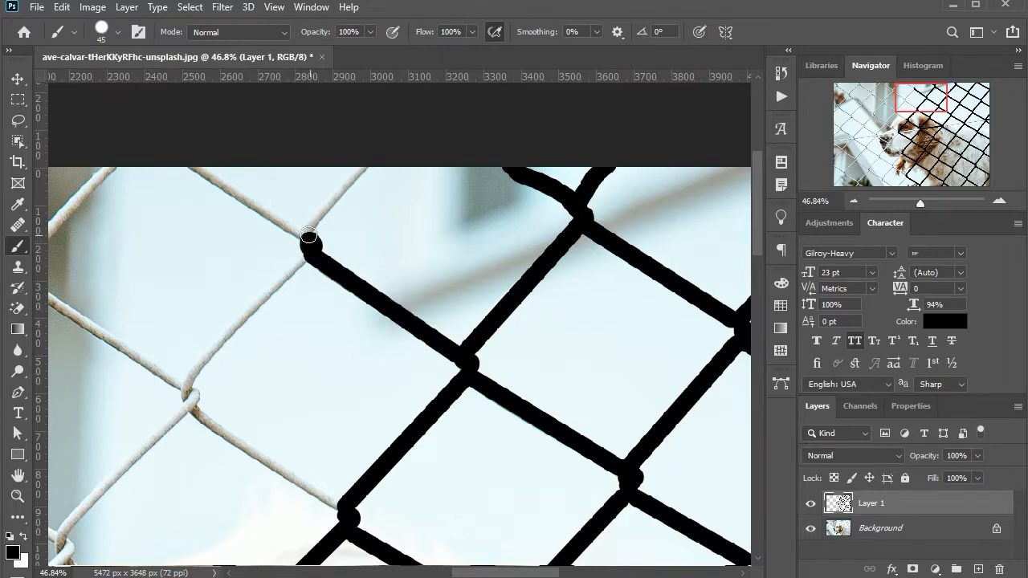
pyautogui.keyDown('shift'); pyautogui.click(363, 163); pyautogui.keyUp('shift')
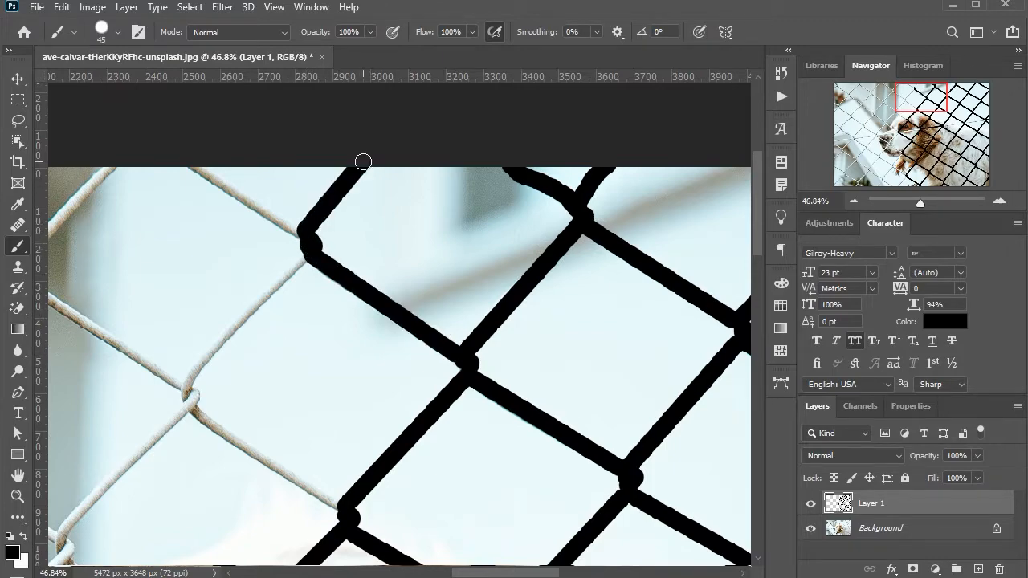
pyautogui.keyDown('shift'); pyautogui.click(193, 166); pyautogui.keyUp('shift')
pyautogui.scroll(-2, 241, 185)
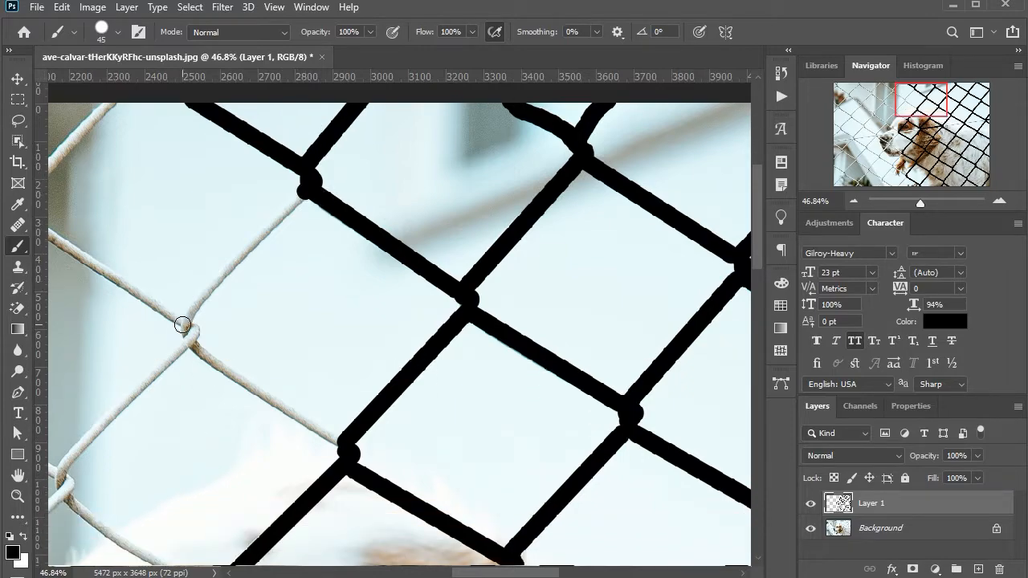
pyautogui.keyDown('shift'); pyautogui.click(184, 323); pyautogui.keyUp('shift')
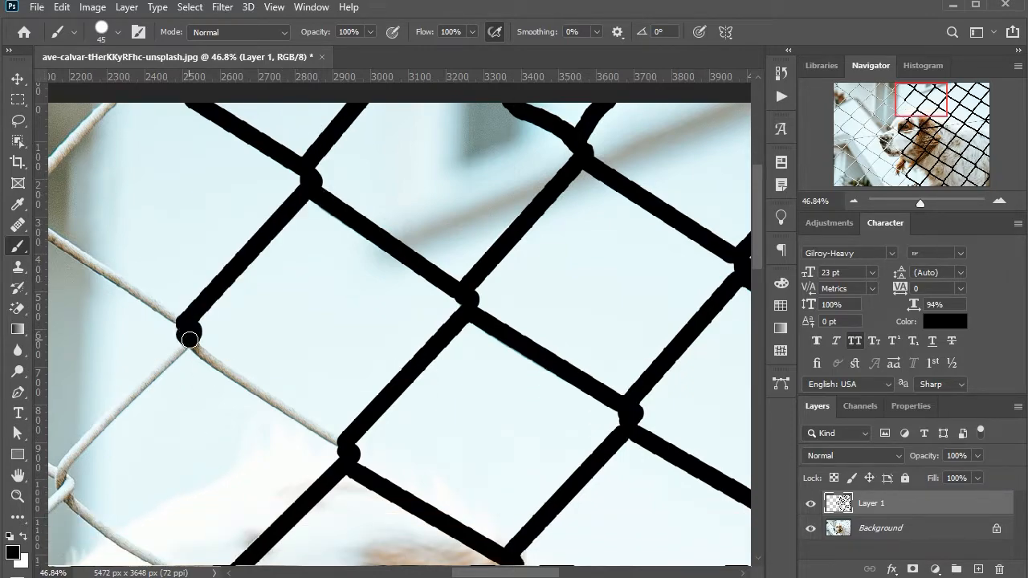
pyautogui.keyDown('shift'); pyautogui.click(337, 441); pyautogui.keyUp('shift')
# Paint over the nearly horizontal wire crossing below the dog's eye, from the ear junction to the knot beside the muzzle
pyautogui.scroll(-5, 511, 337)
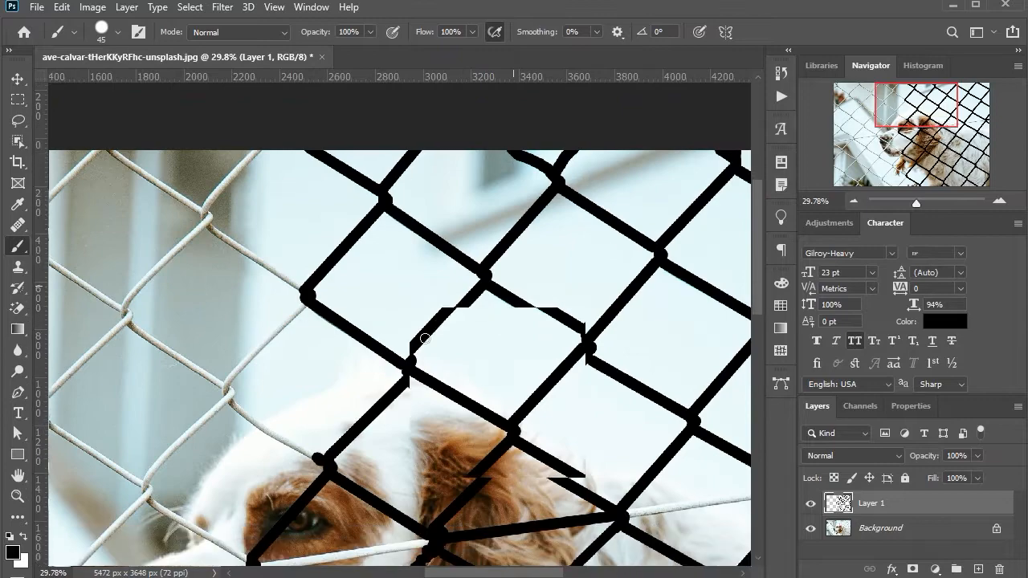
pyautogui.scroll(4, 373, 321)
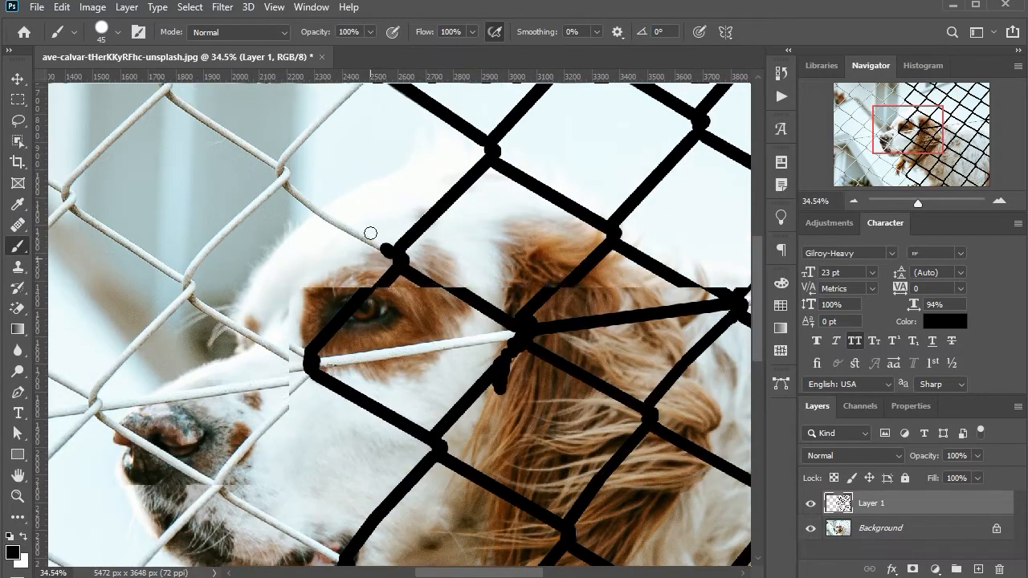
pyautogui.scroll(1, 360, 441)
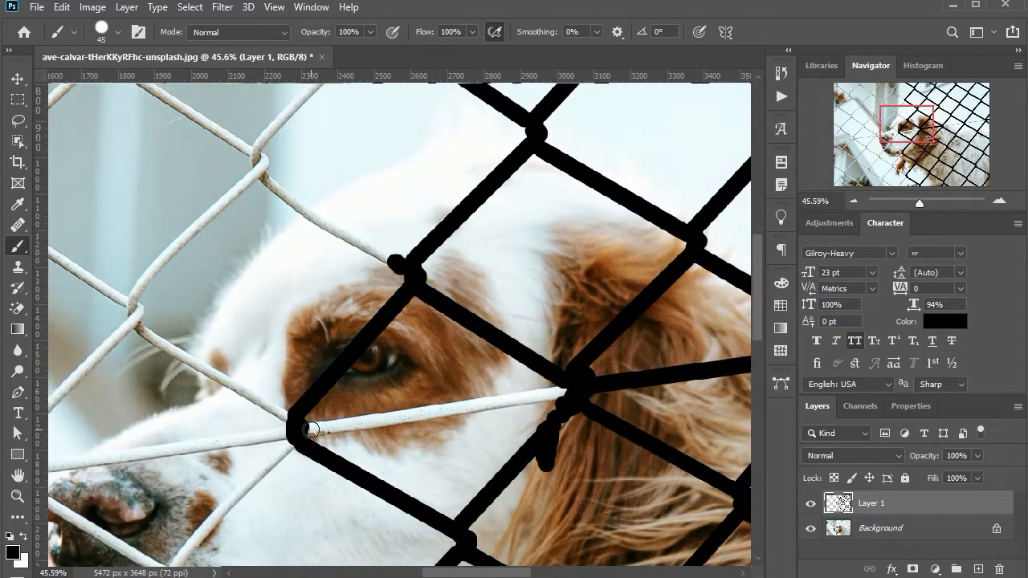
pyautogui.keyDown('shift'); pyautogui.click(309, 430); pyautogui.keyUp('shift')
# Paint over the wire from the forehead up-left to the knot behind it, redoing the misaligned stroke, and the wire from that knot up-right to the next knot
pyautogui.scroll(3, 395, 346)
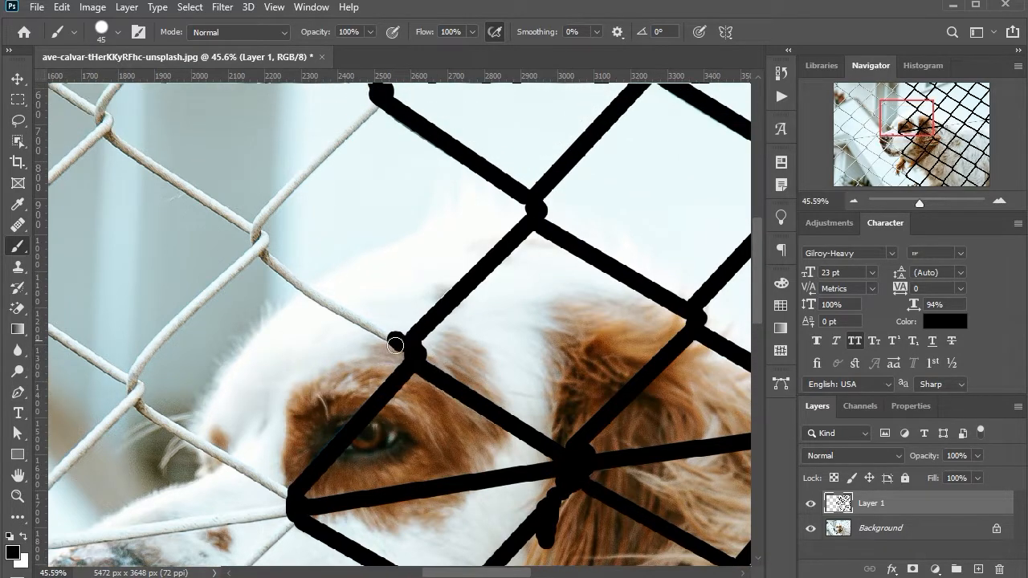
pyautogui.keyDown('shift'); pyautogui.click(262, 254); pyautogui.keyUp('shift')
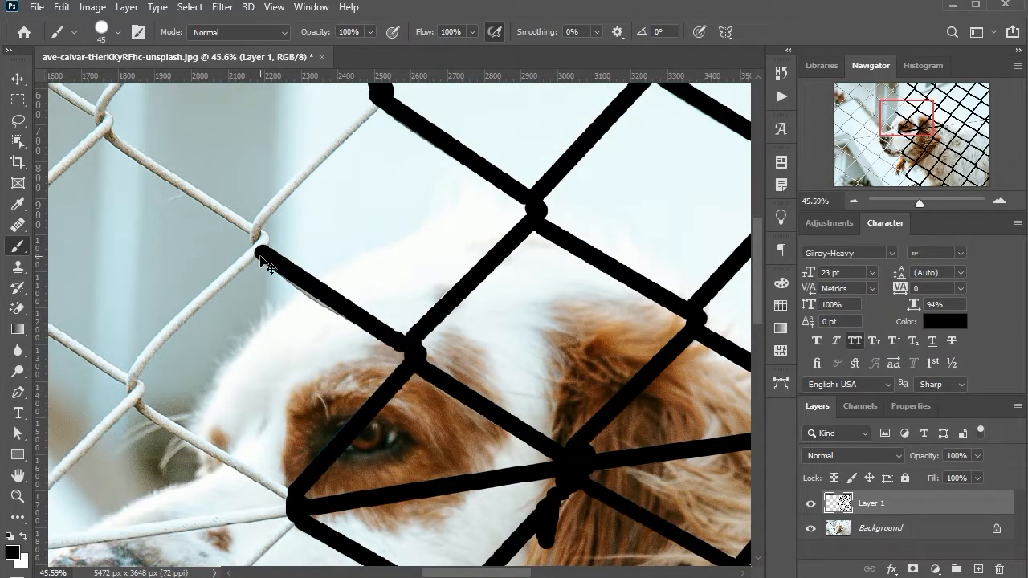
pyautogui.hotkey('ctrl', 'z')
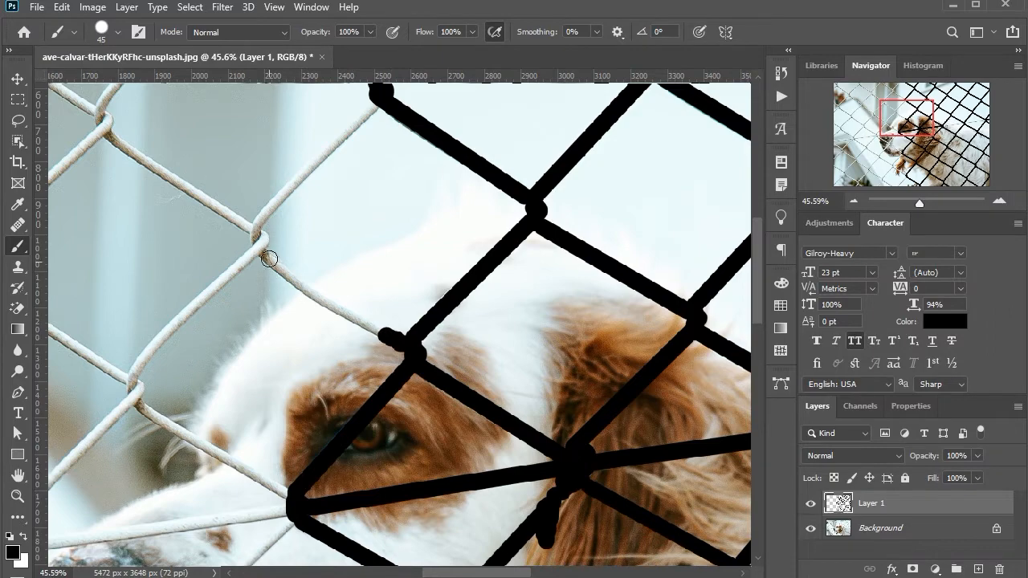
pyautogui.keyDown('shift'); pyautogui.click(263, 256); pyautogui.keyUp('shift')
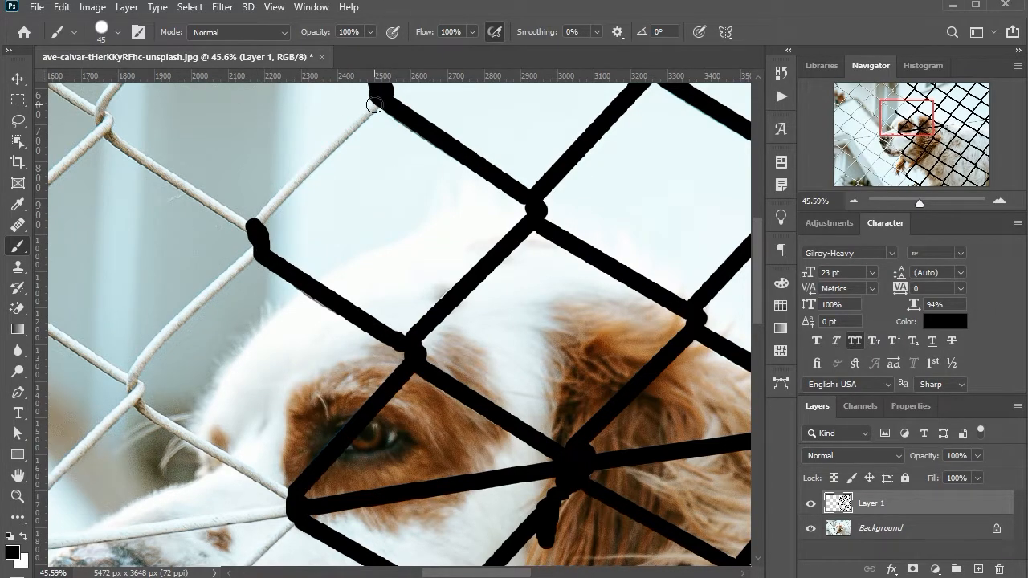
pyautogui.keyDown('shift'); pyautogui.click(375, 104); pyautogui.keyUp('shift')
pyautogui.scroll(5, 434, 241)
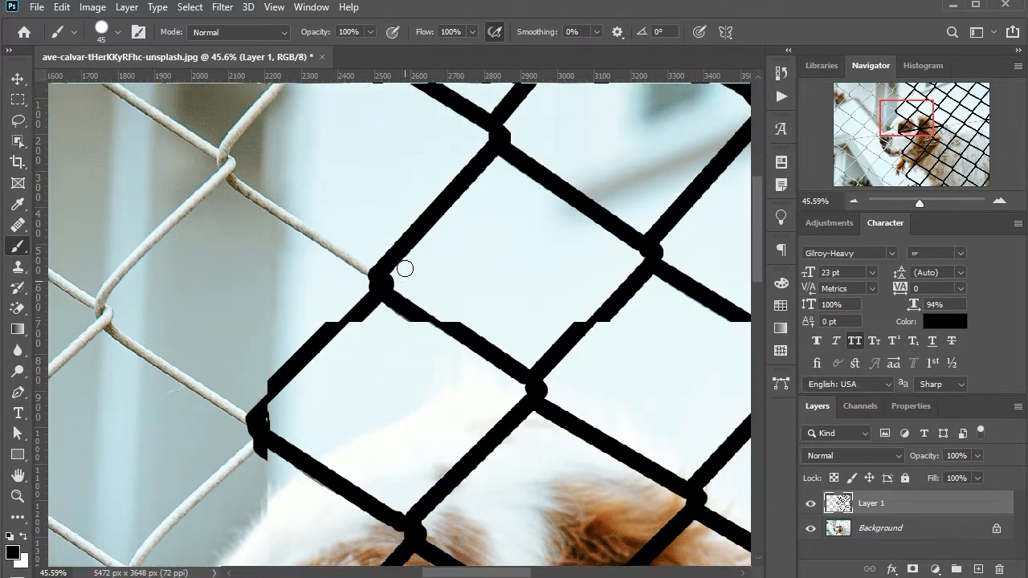
pyautogui.scroll(5, 405, 268)
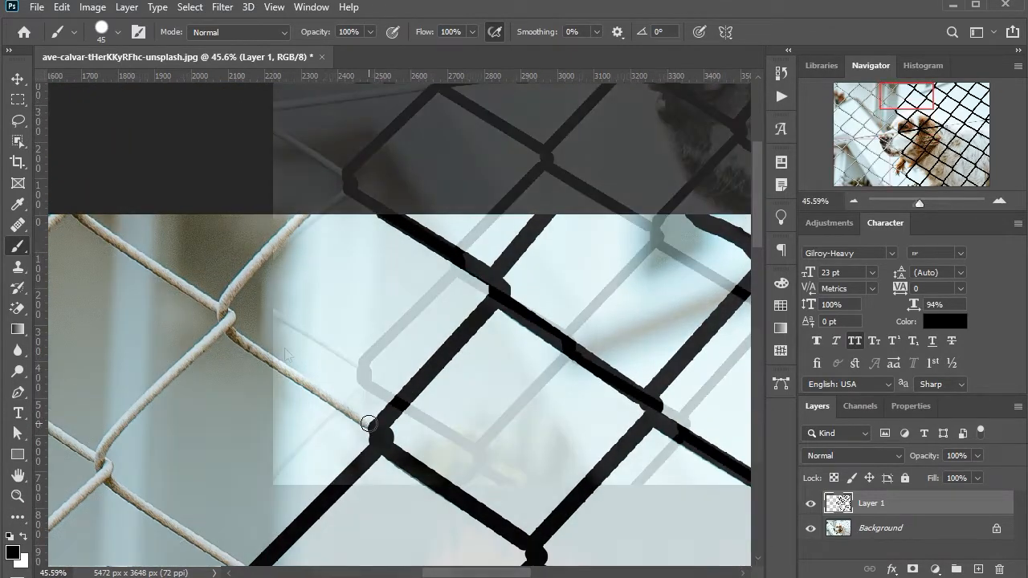
pyautogui.scroll(4, 291, 429)
# Paint a straight black stroke over the wire from the lowest knot on the photo's left side down to the left edge near the bottom corner
pyautogui.scroll(-2, 343, 415)
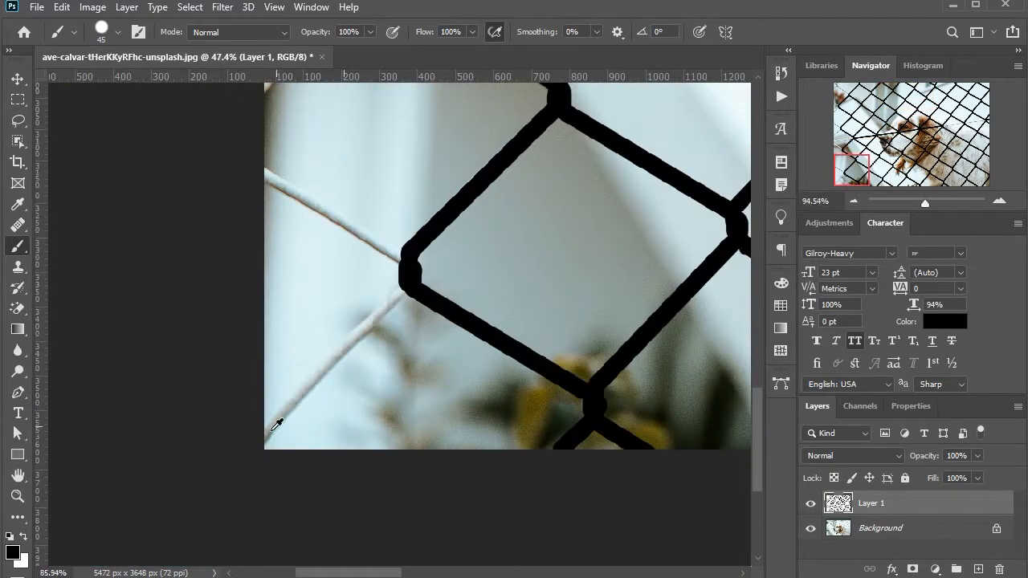
pyautogui.scroll(2, 276, 424)
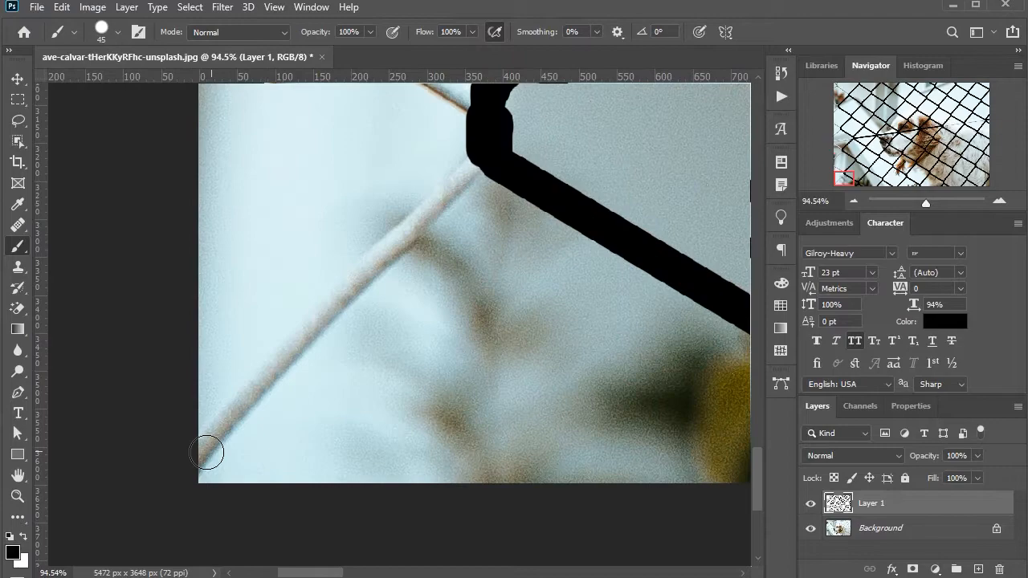
pyautogui.click(475, 166)
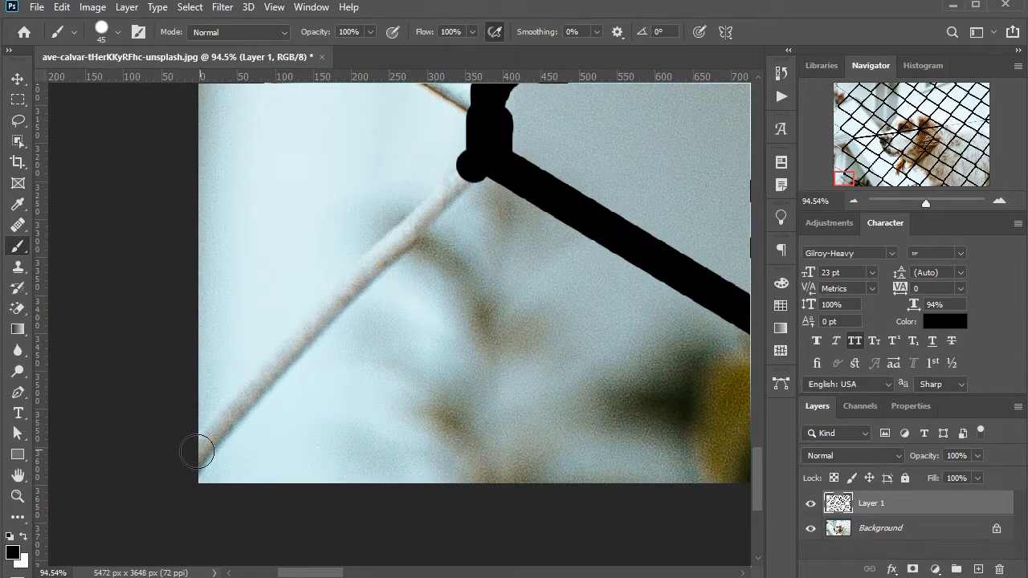
pyautogui.keyDown('shift'); pyautogui.click(191, 459); pyautogui.keyUp('shift')
# Paint over the wire running down-left to the photo's left edge from the next knot up along that side
pyautogui.scroll(1, 525, 217)
pyautogui.scroll(5, 526, 217)
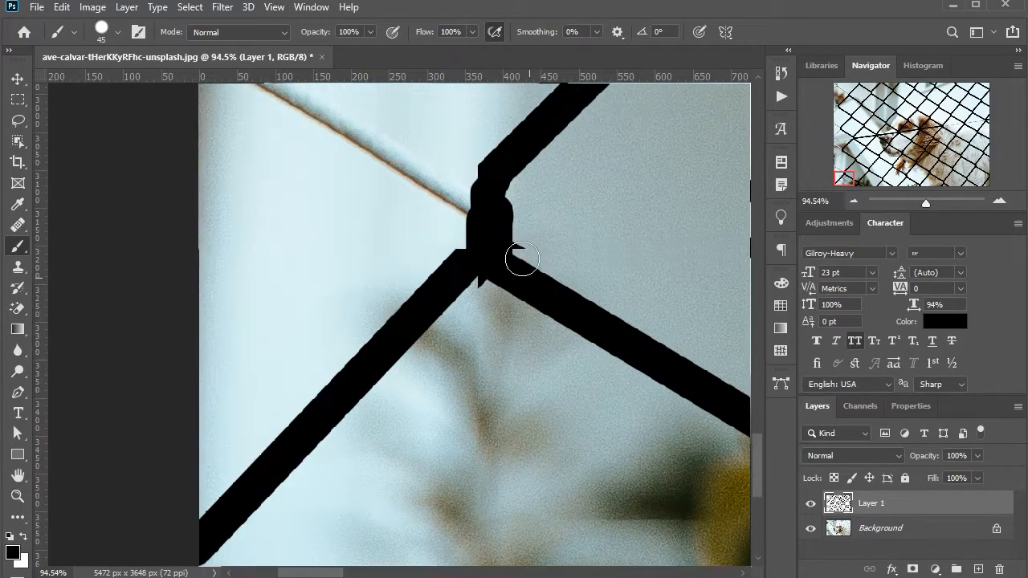
pyautogui.scroll(3, 485, 349)
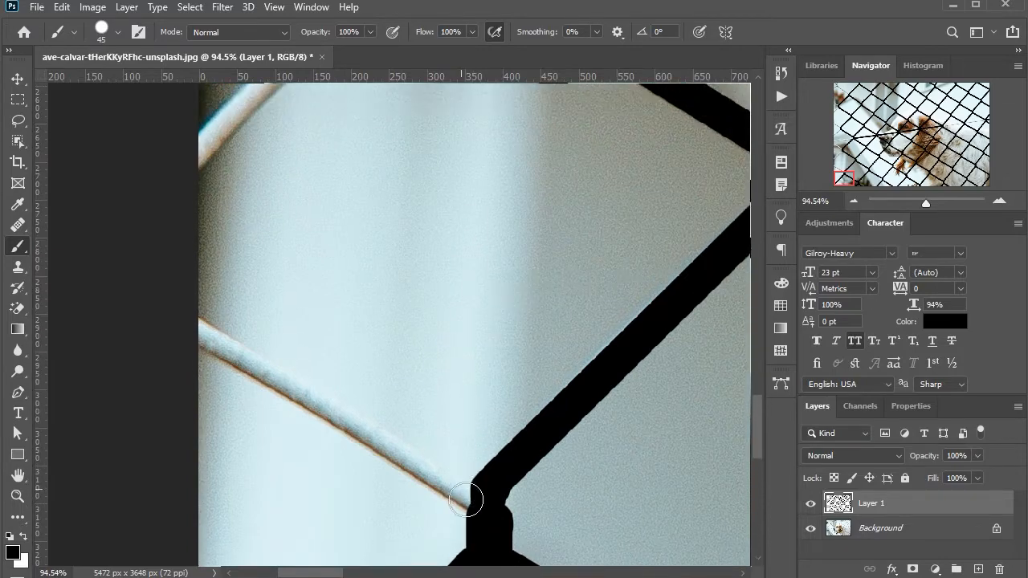
pyautogui.scroll(6, 276, 257)
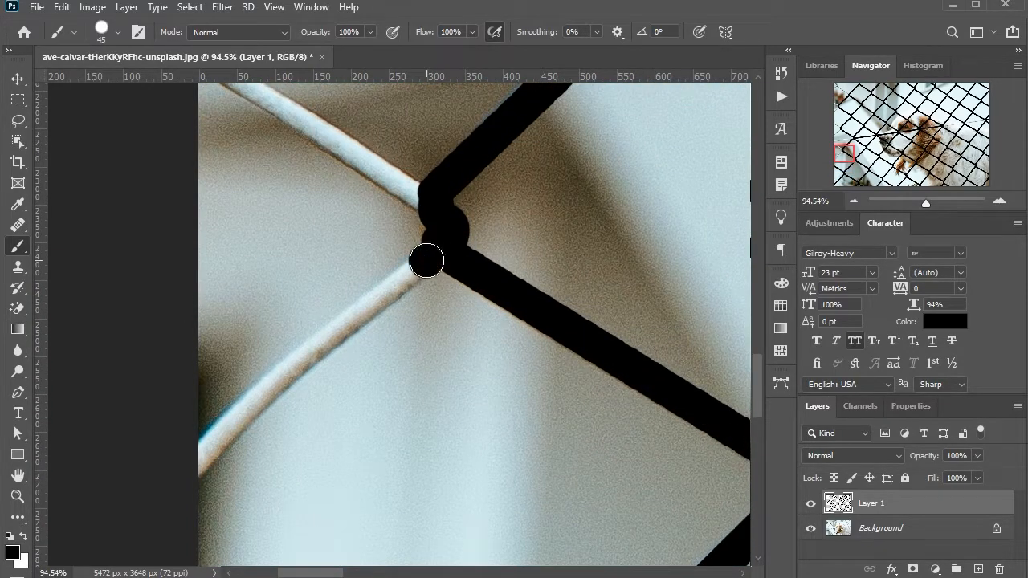
pyautogui.keyDown('shift'); pyautogui.click(183, 466); pyautogui.keyUp('shift')
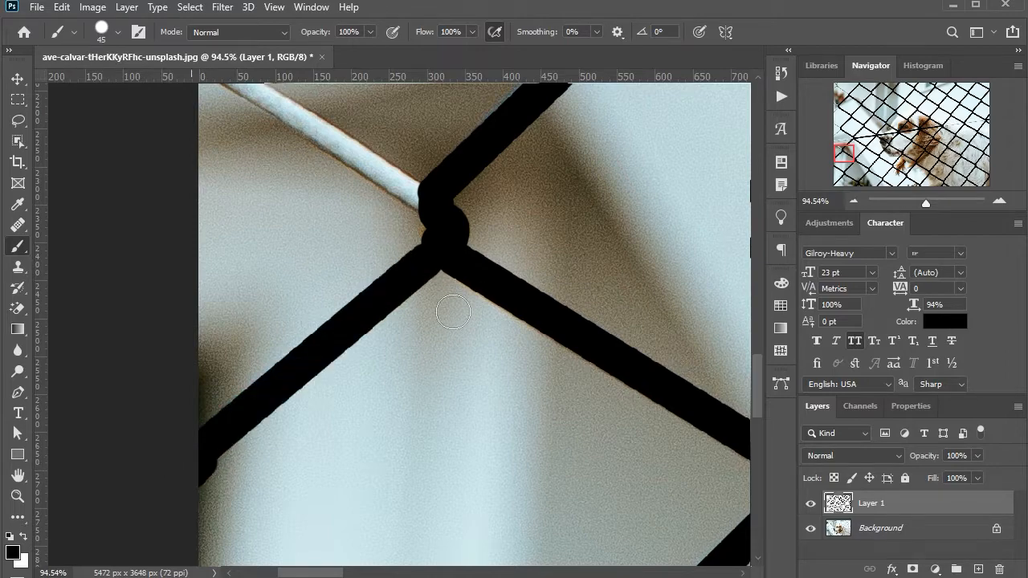
# Paint over the wire running up-left from the same knot to the photo's left edge
pyautogui.scroll(6, 471, 280)
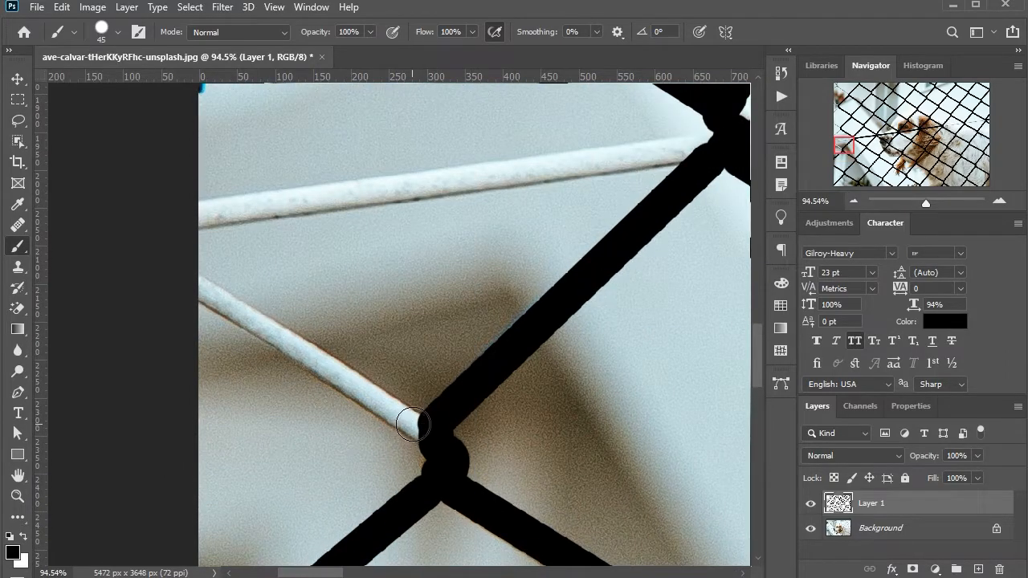
pyautogui.click(410, 422)
pyautogui.keyDown('shift'); pyautogui.click(196, 288); pyautogui.keyUp('shift')
# Paint over the nearly horizontal wire from the next knot up to the photo's left edge
pyautogui.scroll(3, 705, 230)
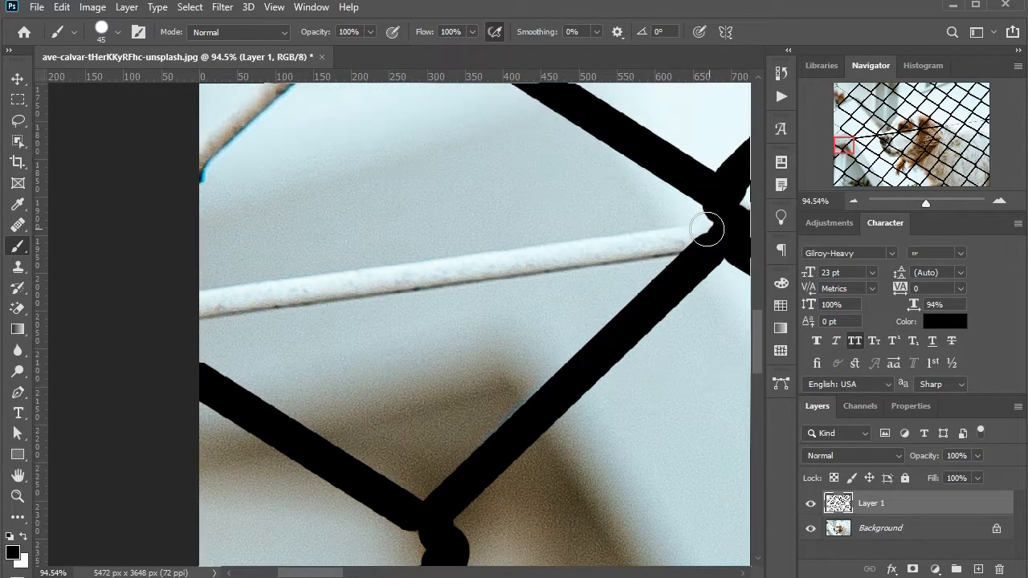
pyautogui.click(699, 275)
pyautogui.keyDown('shift'); pyautogui.click(198, 342); pyautogui.keyUp('shift')
pyautogui.scroll(5, 415, 252)
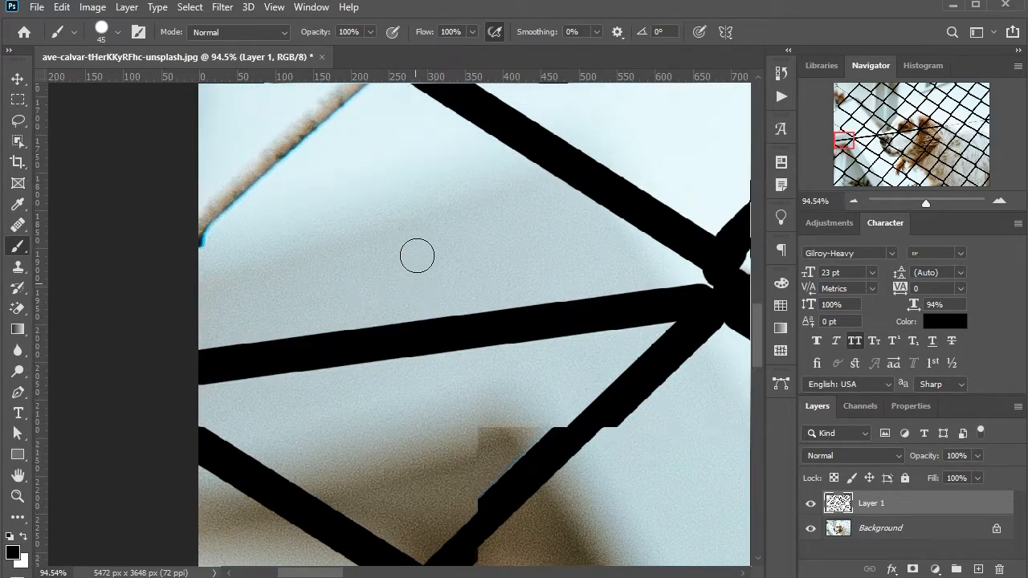
# Paint straight black strokes over the down-left and up-left wires from the next knot up to the photo's left edge
pyautogui.click(374, 233)
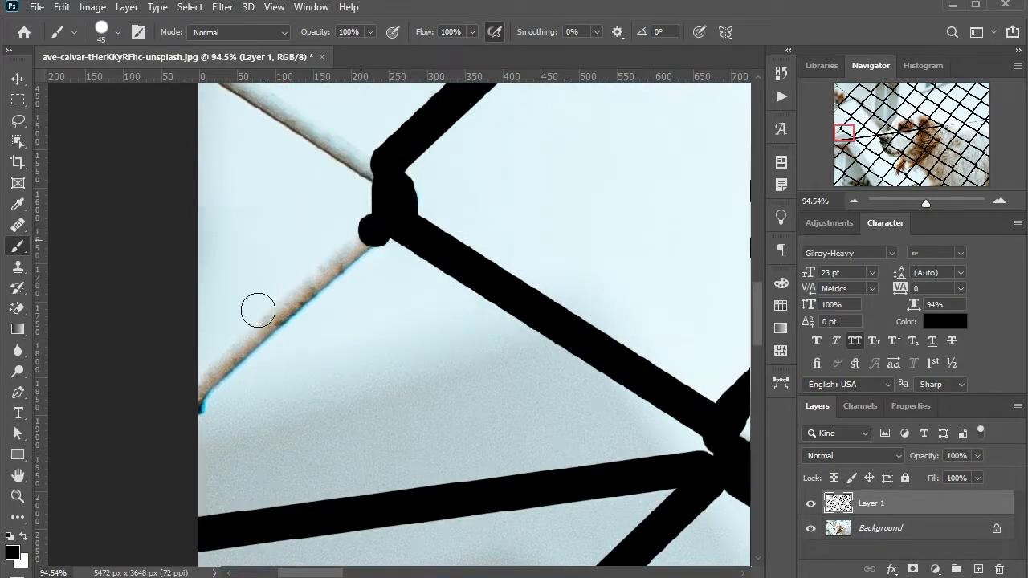
pyautogui.keyDown('shift'); pyautogui.click(182, 400); pyautogui.keyUp('shift')
pyautogui.scroll(5, 374, 236)
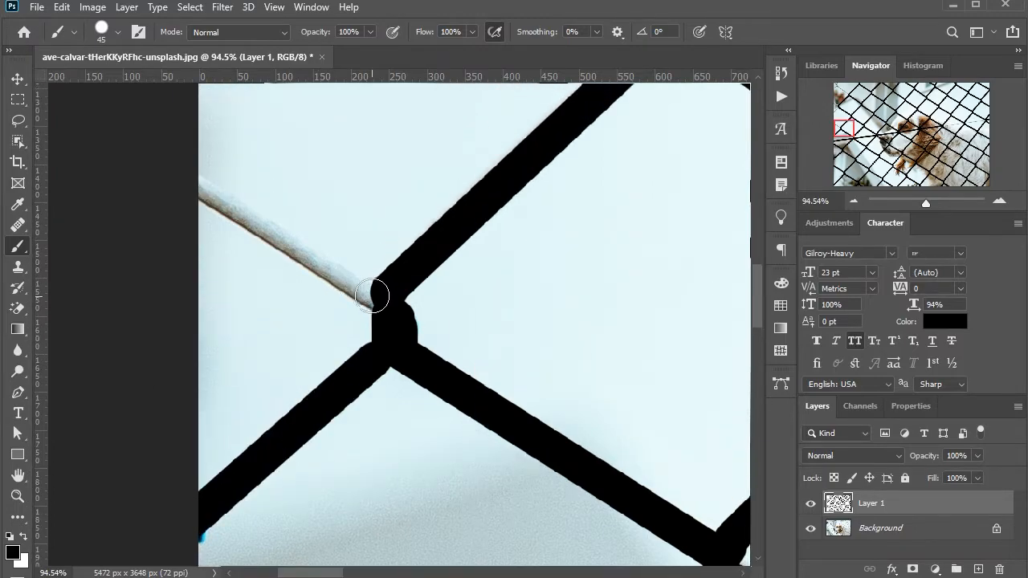
pyautogui.click(366, 294)
pyautogui.keyDown('shift'); pyautogui.click(188, 171); pyautogui.keyUp('shift')
# Paint over both wires joining the photo's left edge to the knot below the blurred orange area
pyautogui.scroll(8, 372, 170)
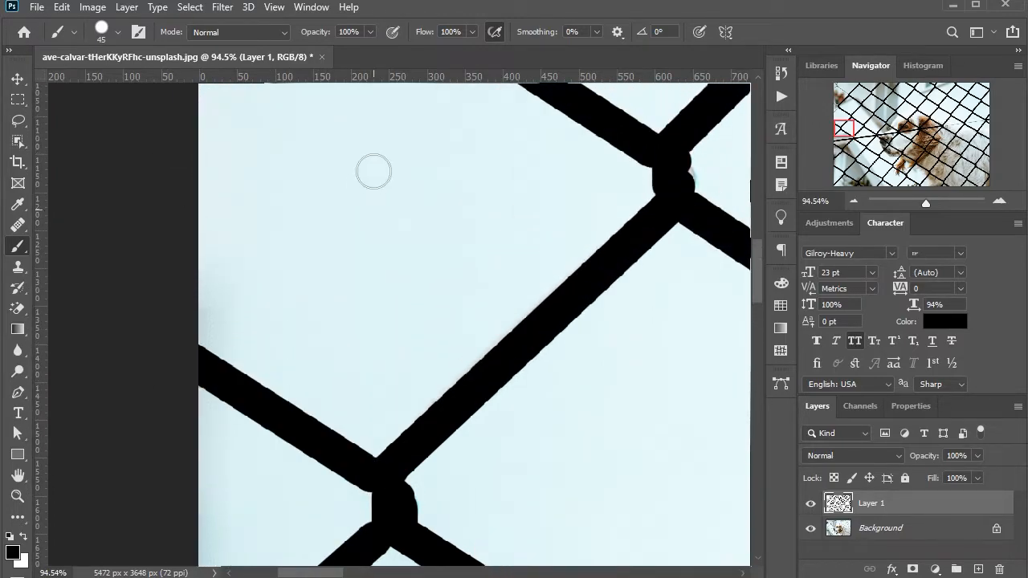
pyautogui.scroll(10, 373, 172)
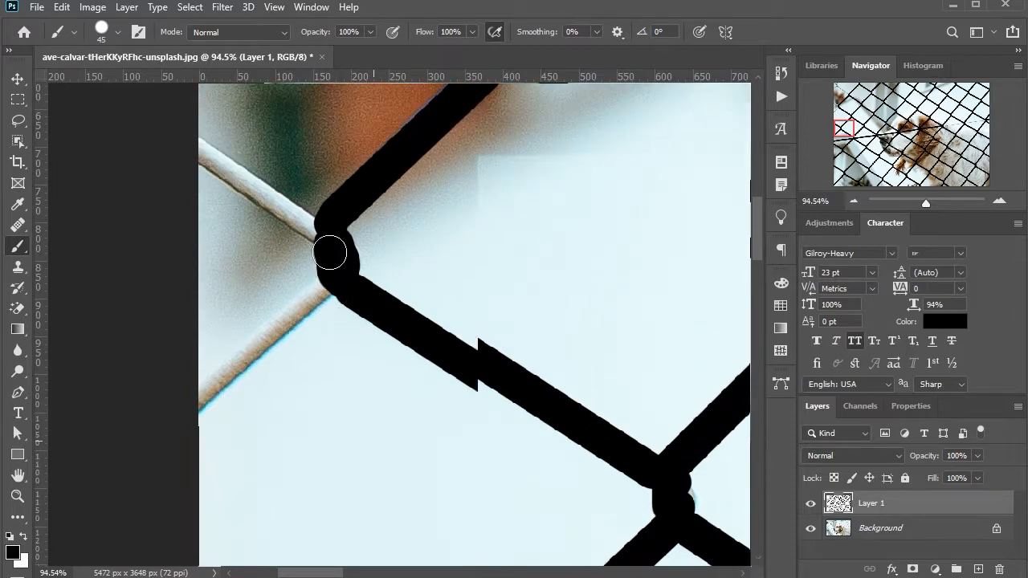
pyautogui.click(325, 358)
pyautogui.keyDown('shift'); pyautogui.click(195, 471); pyautogui.keyUp('shift')
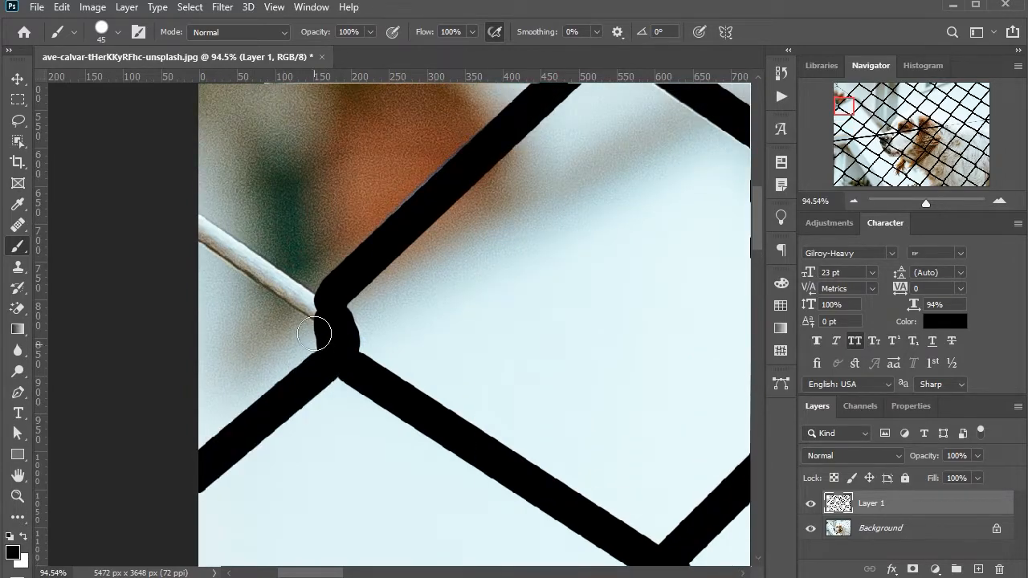
pyautogui.keyDown('shift'); pyautogui.click(191, 216); pyautogui.keyUp('shift')
# Paint over the wire leading to the photo's top-left corner knot, including that knot and the short wires around it
pyautogui.scroll(5, 381, 163)
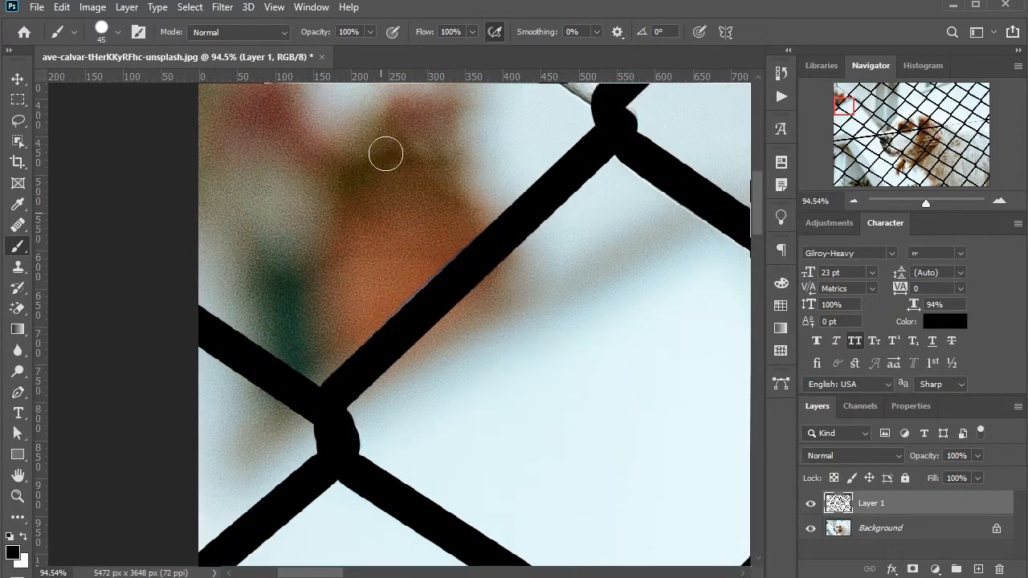
pyautogui.scroll(11, 387, 153)
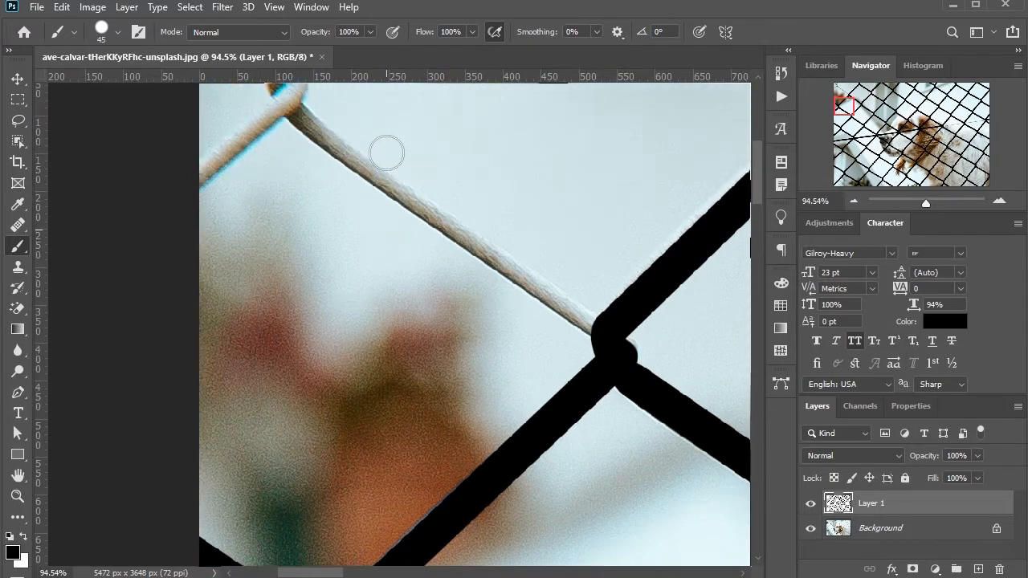
pyautogui.scroll(6, 600, 482)
pyautogui.scroll(-3, 599, 482)
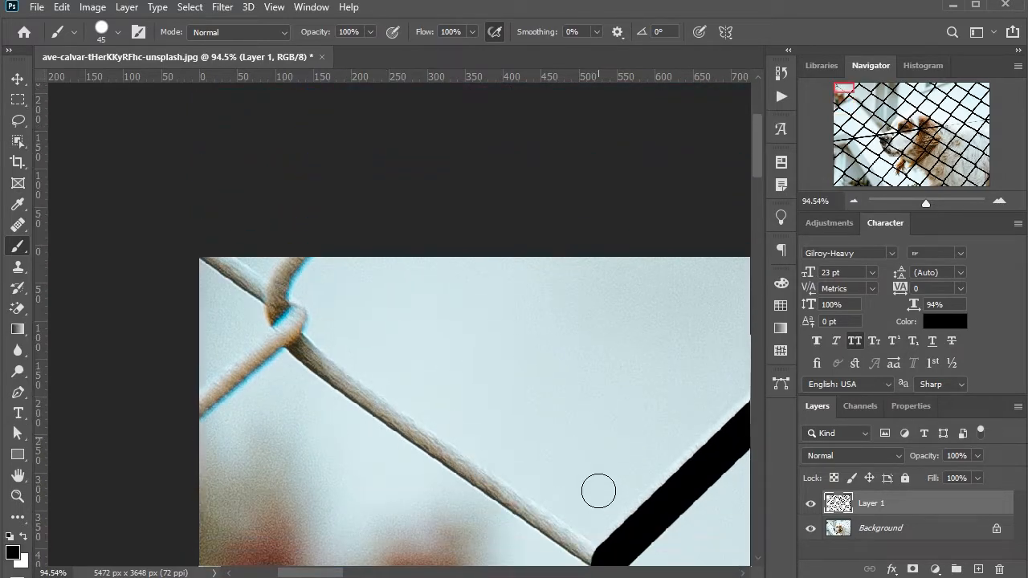
pyautogui.click(591, 543)
pyautogui.keyDown('shift'); pyautogui.click(281, 311); pyautogui.keyUp('shift')
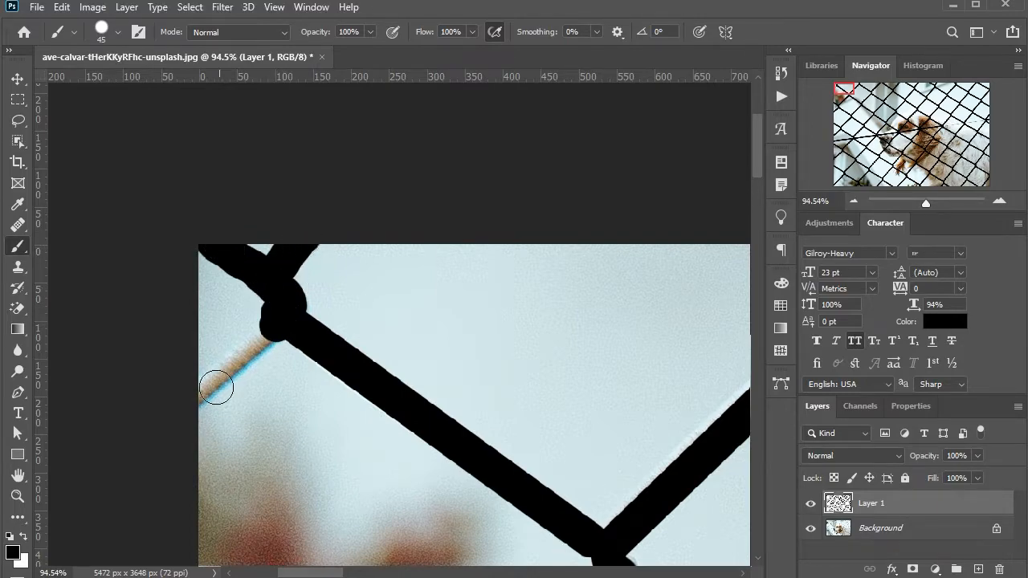
# Paint a straight stroke over the unpainted thin wire from the knot behind the dog's ear to the next knot on the right
pyautogui.scroll(-10, 212, 187)
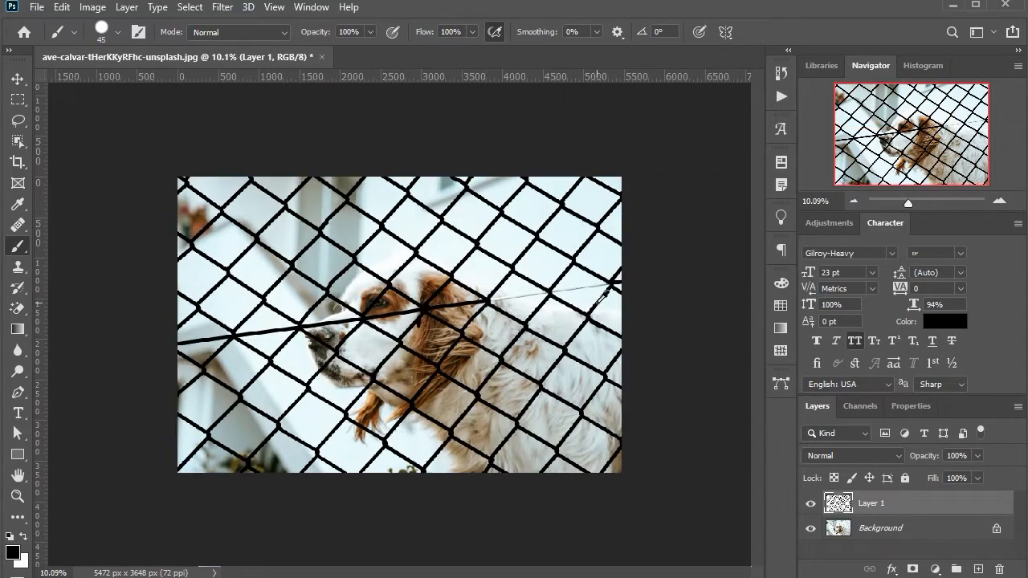
pyautogui.scroll(3, 660, 270)
pyautogui.scroll(4, 660, 270)
pyautogui.hscroll(4, 664, 273)
pyautogui.scroll(-2, 668, 264)
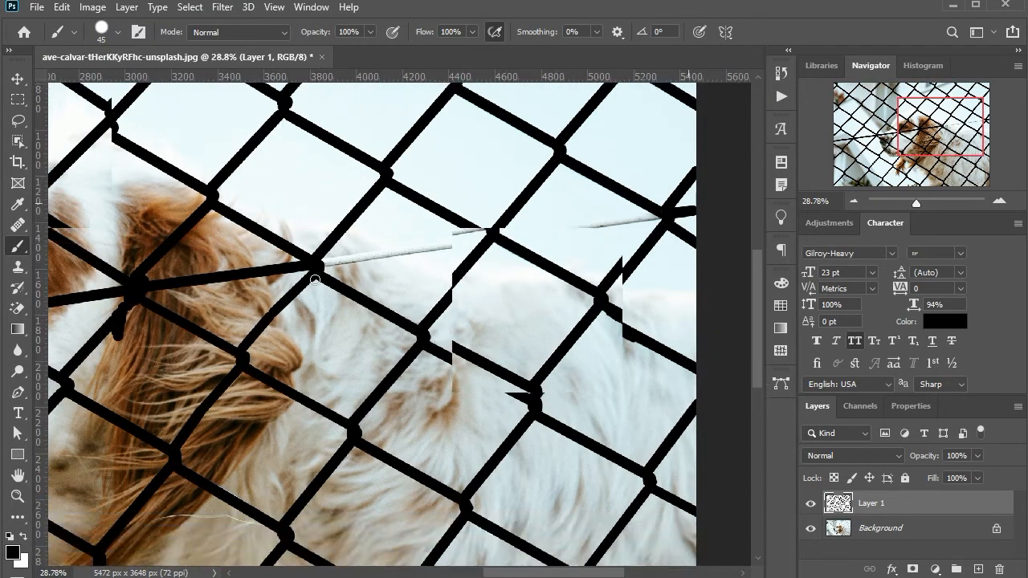
pyautogui.scroll(1, 515, 277)
pyautogui.scroll(6, 352, 298)
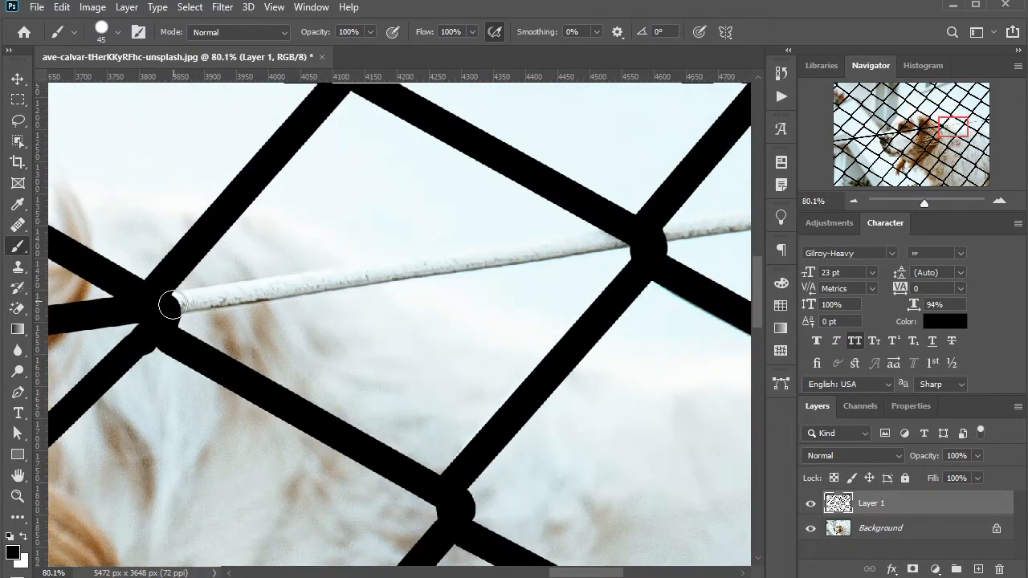
pyautogui.keyDown('shift'); pyautogui.click(624, 236); pyautogui.keyUp('shift')
# Continue the black stroke along the thin wire to the knot near the photo's right edge
pyautogui.scroll(-2, 624, 235)
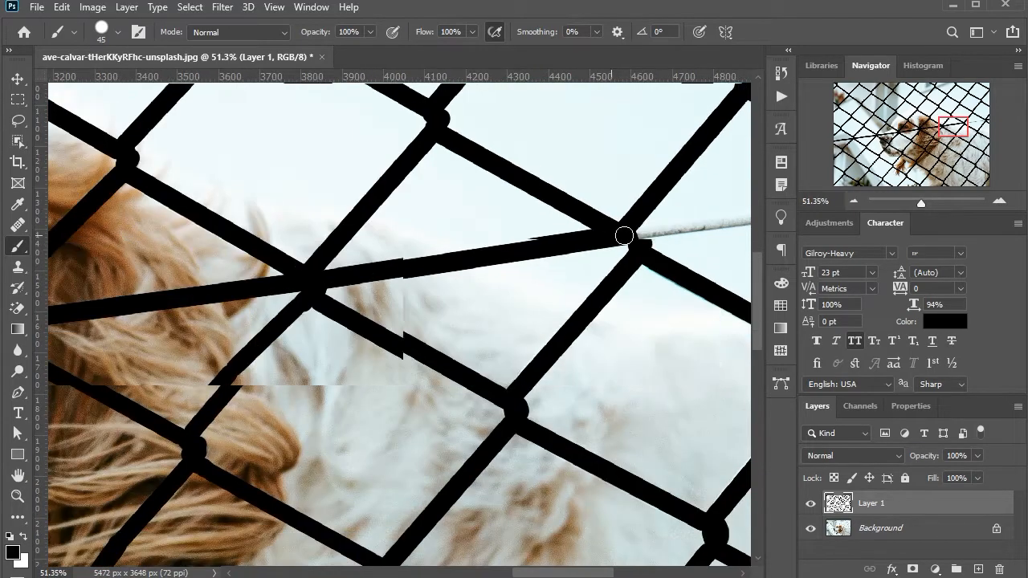
pyautogui.hscroll(2, 624, 236)
pyautogui.hscroll(4, 624, 236)
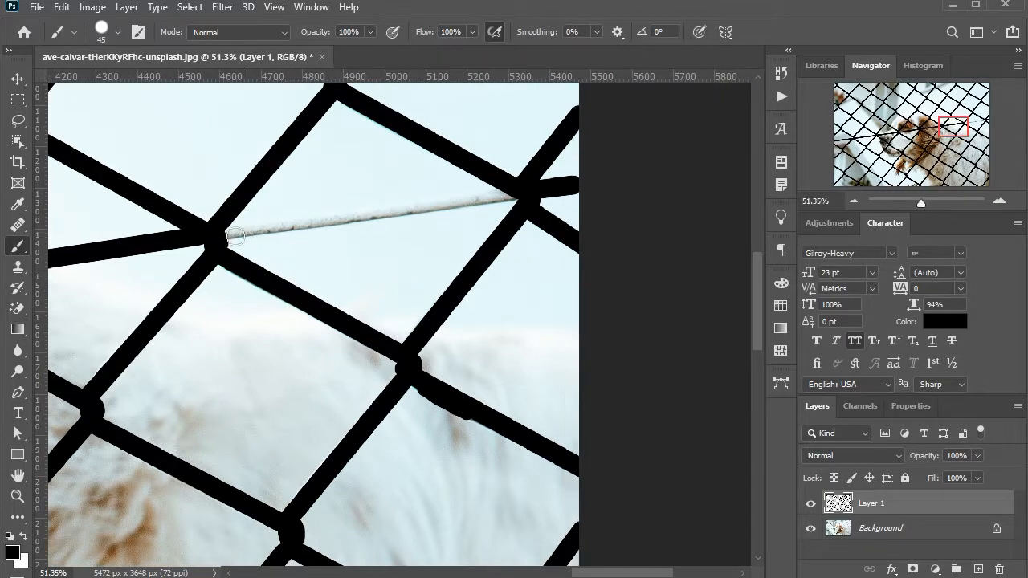
pyautogui.moveTo(235, 236); pyautogui.dragTo(172, 236)
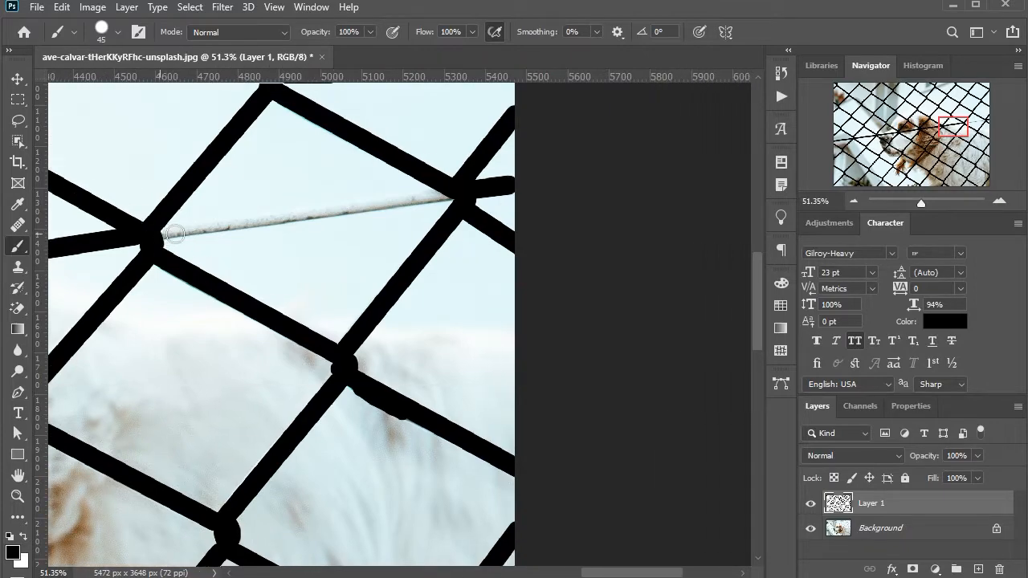
pyautogui.keyDown('shift'); pyautogui.click(447, 193); pyautogui.keyUp('shift')
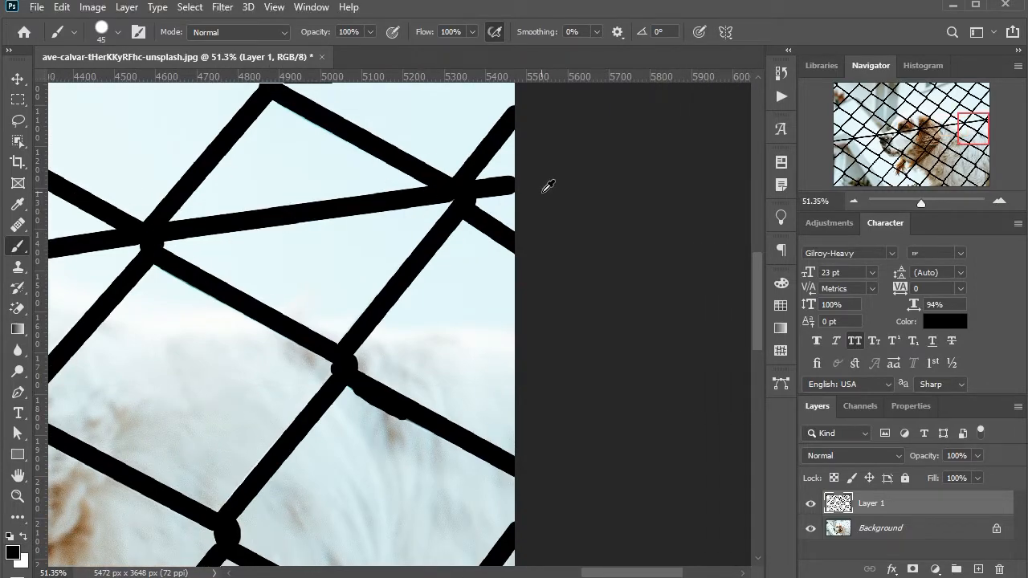
# Hide Layer 1 and load its painted strokes as a selection, inspecting the selection edges around the fence wires
pyautogui.hotkey('ctrl', '0')
pyautogui.press('v')
pyautogui.scroll(1, 528, 245)
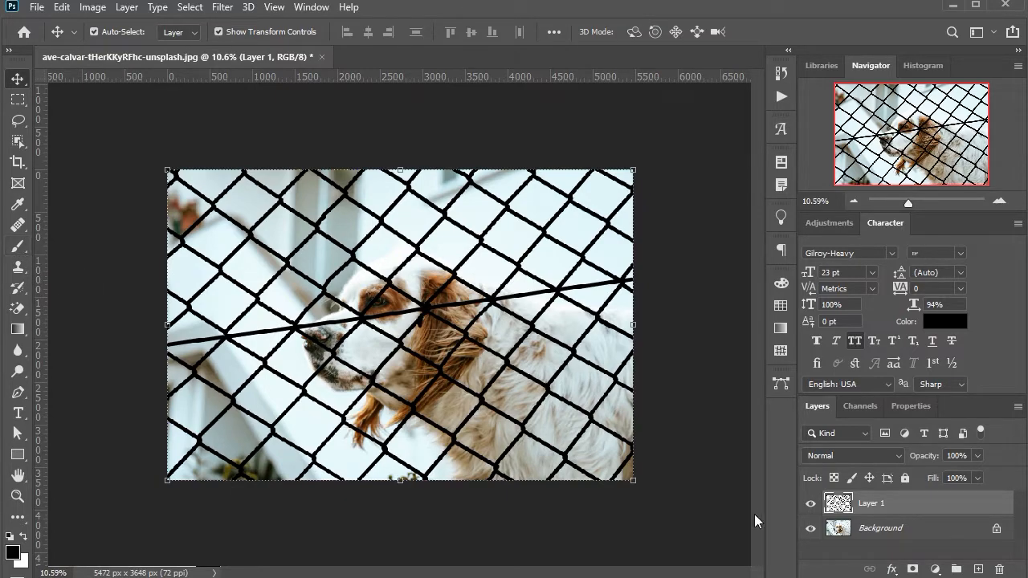
pyautogui.click(811, 505)
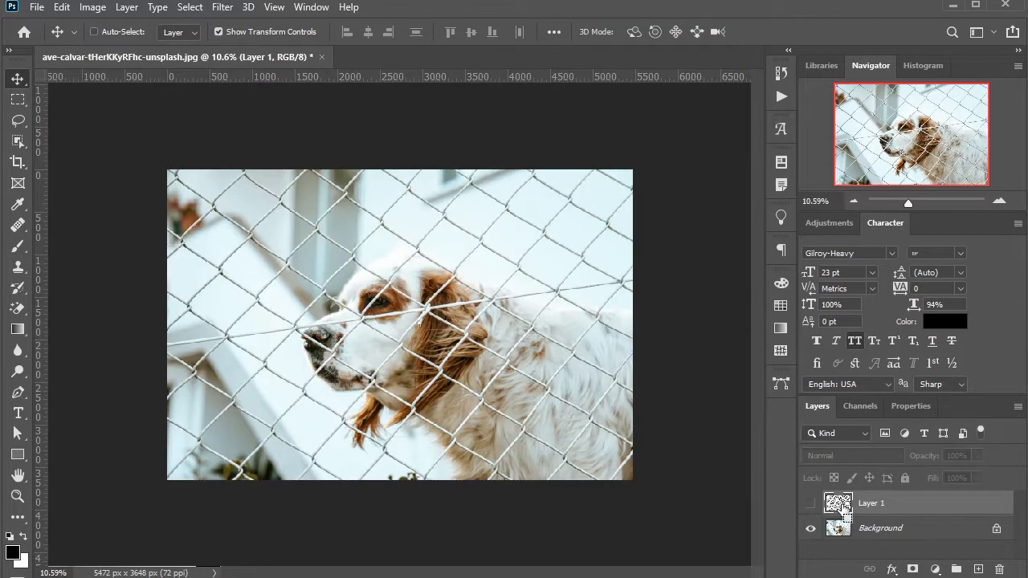
pyautogui.keyDown('ctrl'); pyautogui.click(838, 504); pyautogui.keyUp('ctrl')
pyautogui.scroll(16, 523, 227)
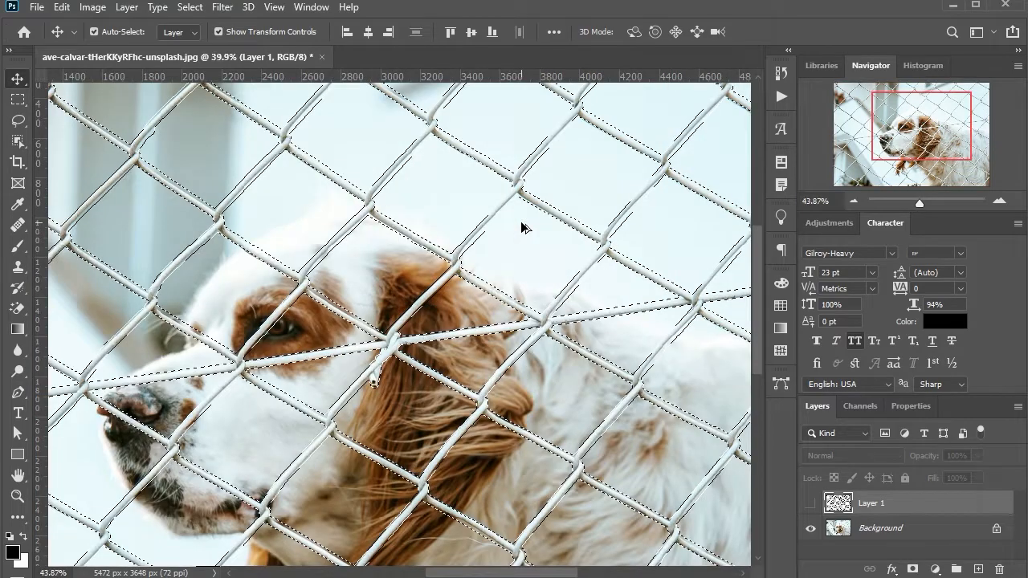
pyautogui.scroll(5, 523, 228)
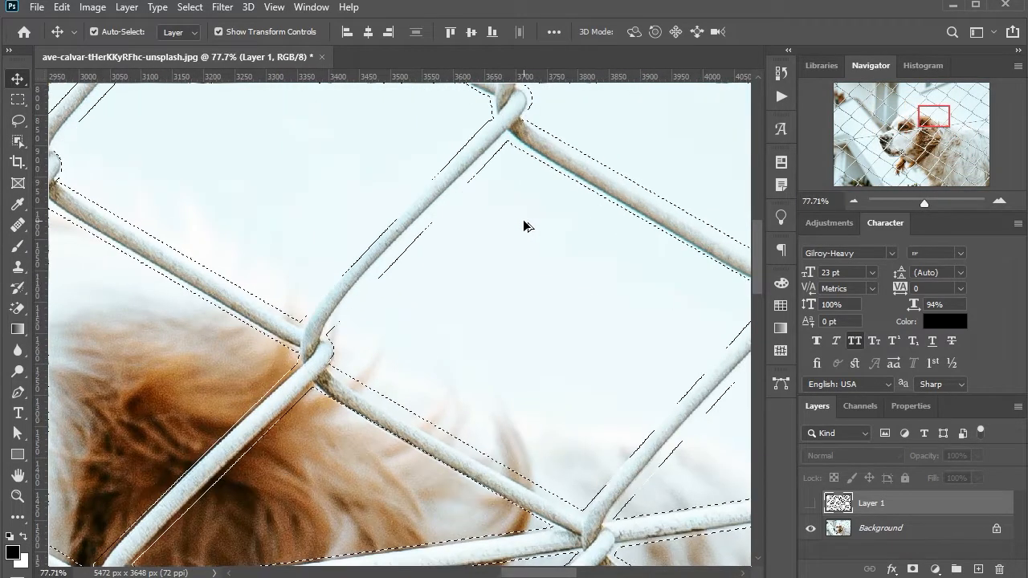
pyautogui.scroll(-20, 524, 226)
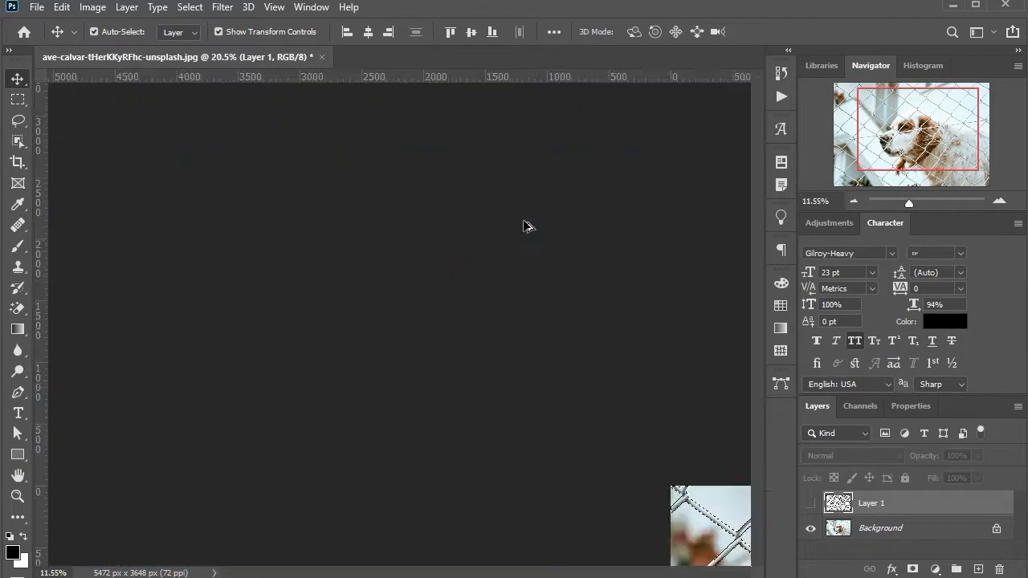
pyautogui.scroll(1, 524, 226)
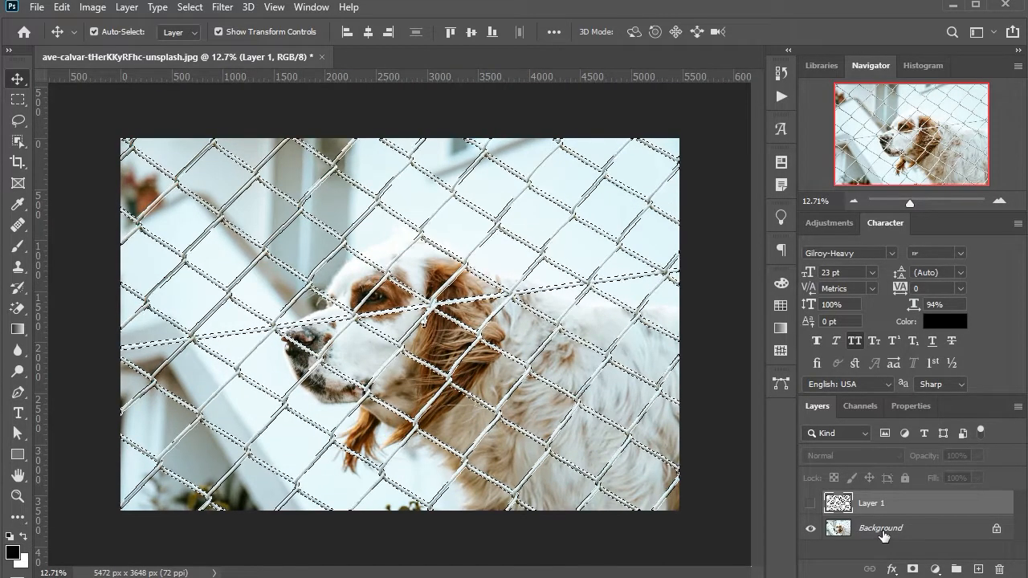
# Copy the selected fence from Background to a new layer and check it in isolation, leaving Layer 1 hidden and Background visible
pyautogui.click(884, 530)
pyautogui.hotkey('ctrl', 'j')
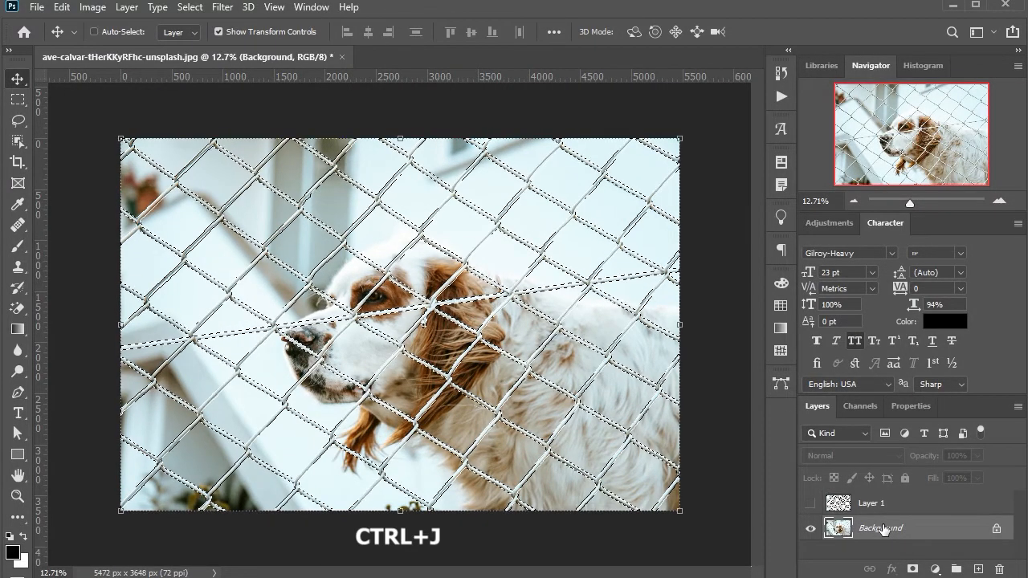
pyautogui.click(812, 503)
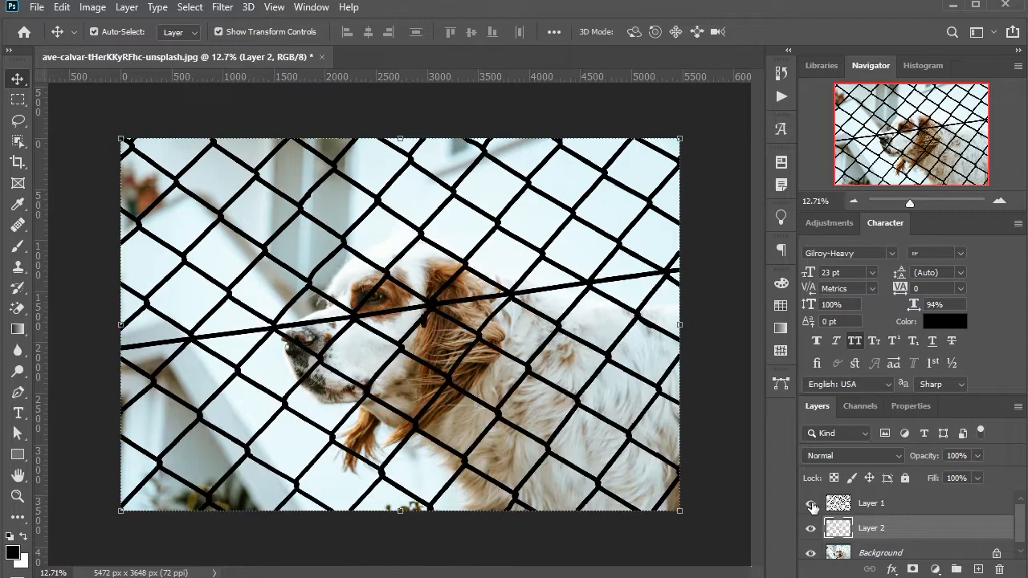
pyautogui.click(812, 504)
pyautogui.click(811, 554)
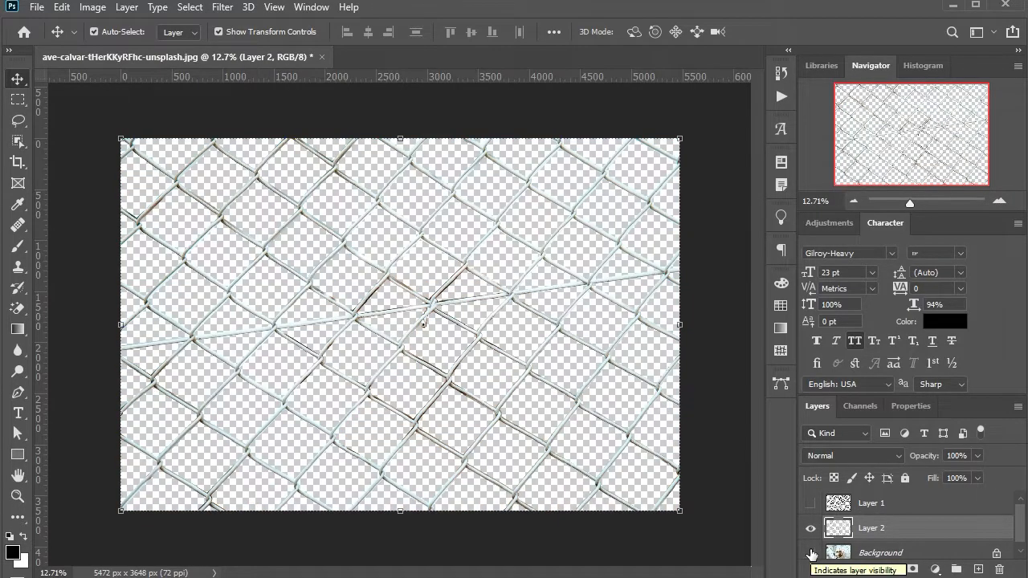
pyautogui.click(811, 554)
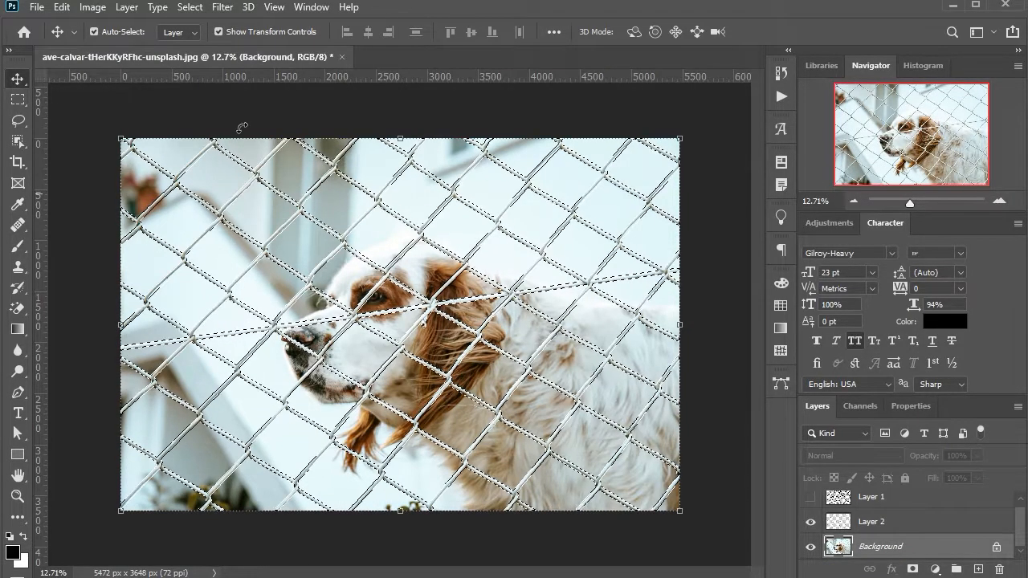
# Apply Content-Aware Fill to the expanded fence selection on Background, output to a new layer, and deselect
pyautogui.click(62, 7)
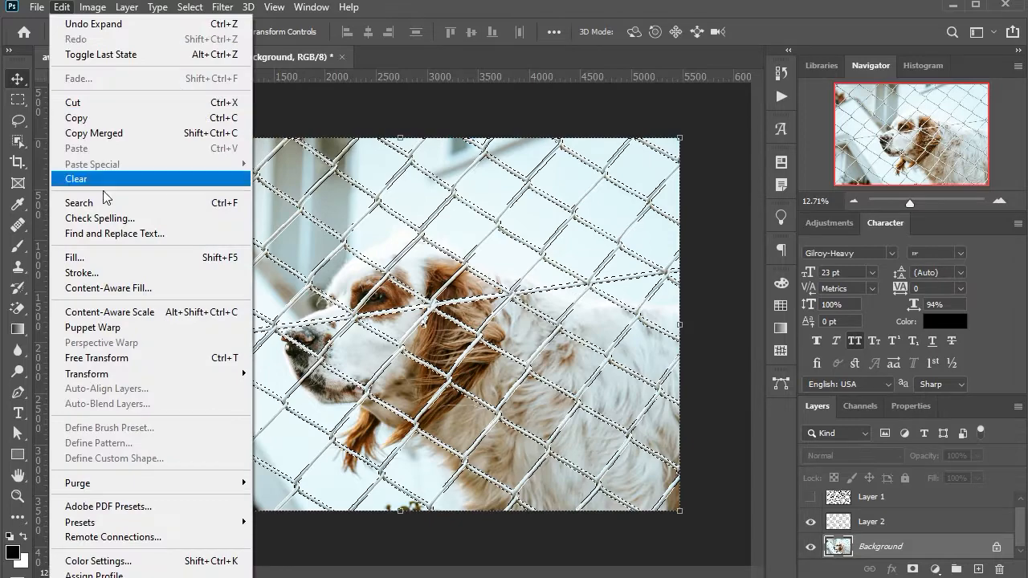
pyautogui.click(100, 289)
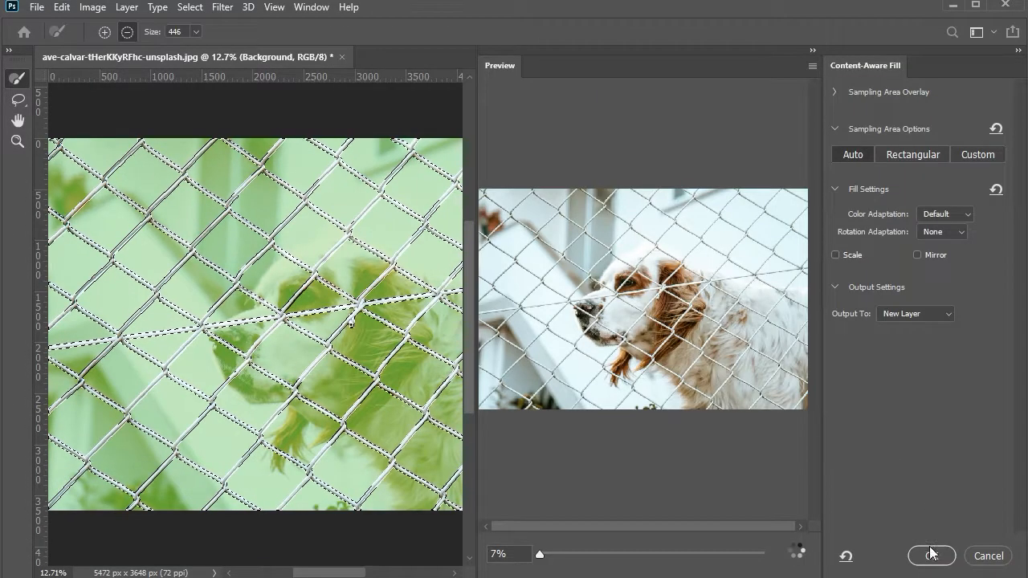
pyautogui.click(932, 554)
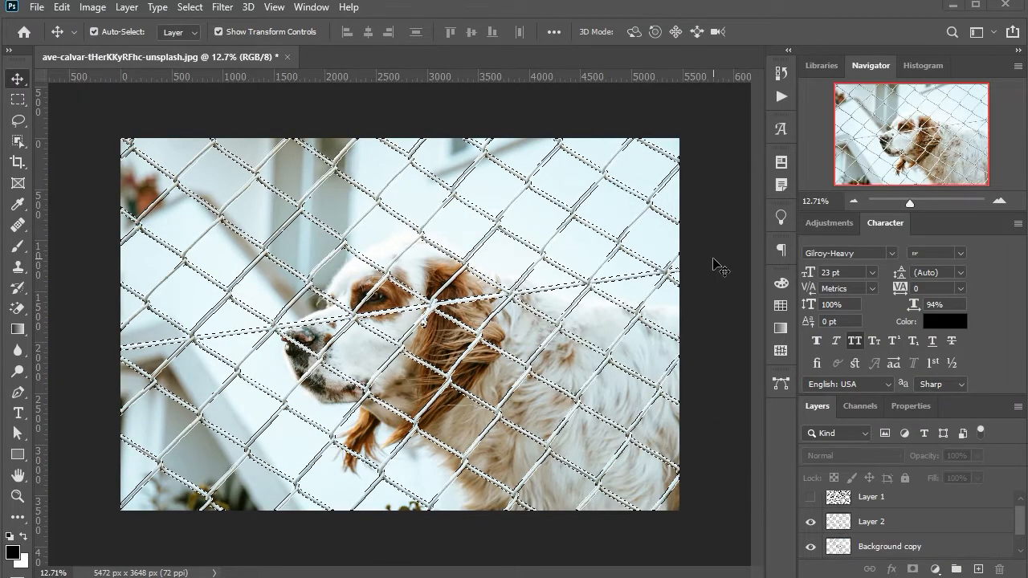
pyautogui.hotkey('ctrl', 'd')
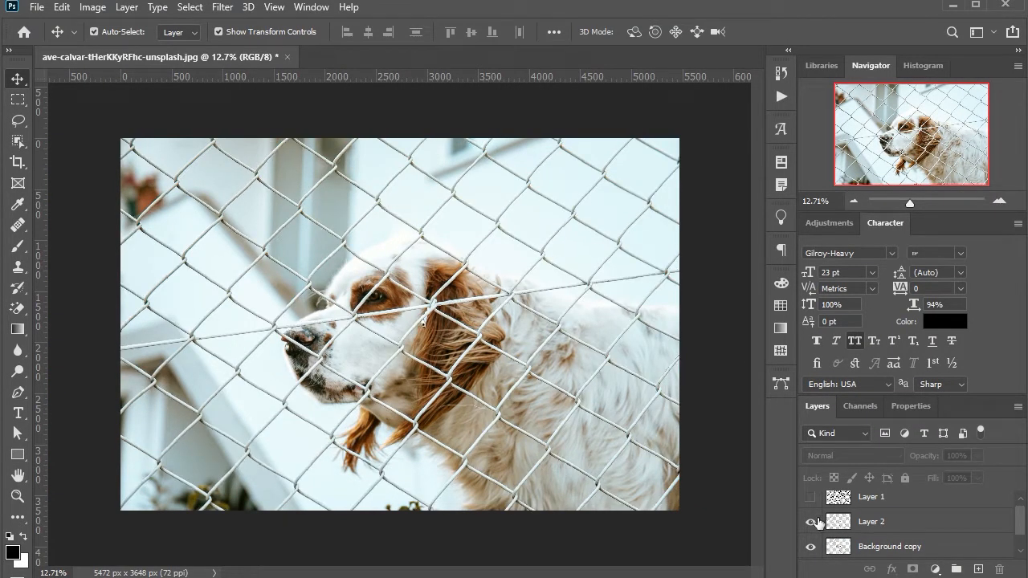
# Hide the copied fence layer, Layer 2, and inspect the filled photo for leftover wire marks
pyautogui.click(813, 522)
pyautogui.scroll(6, 536, 203)
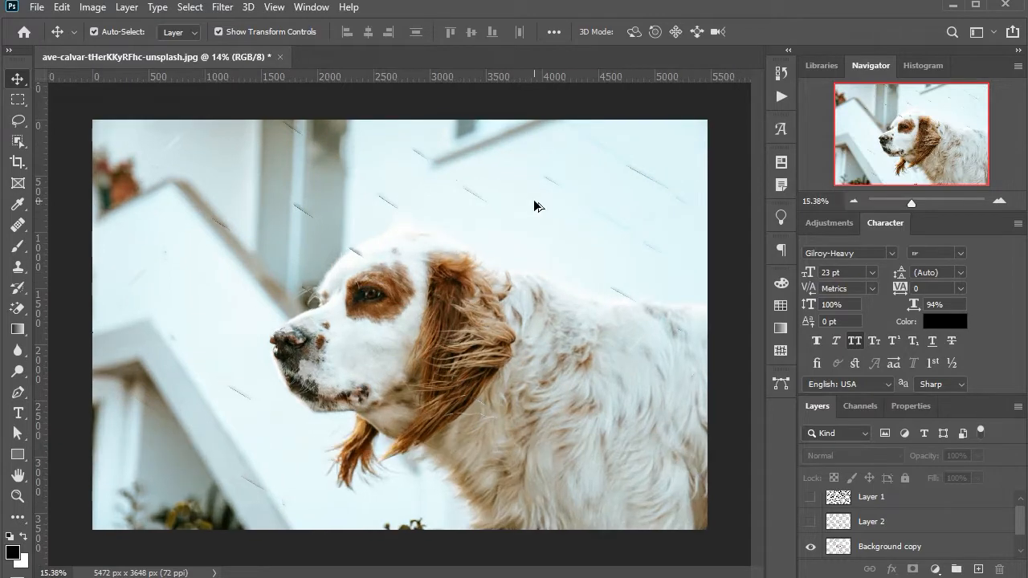
pyautogui.scroll(-4, 536, 203)
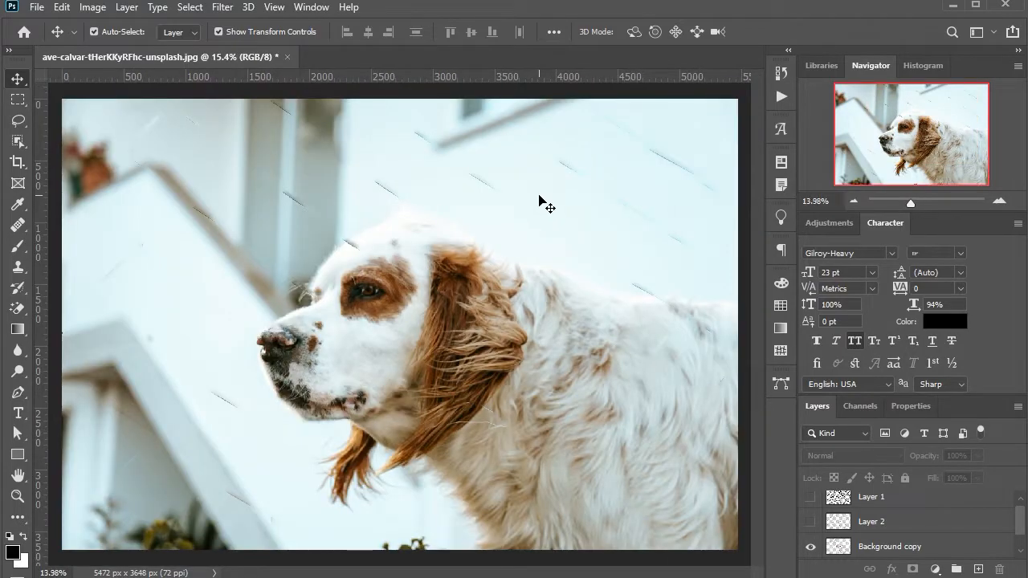
pyautogui.scroll(-3, 538, 200)
pyautogui.scroll(4, 538, 201)
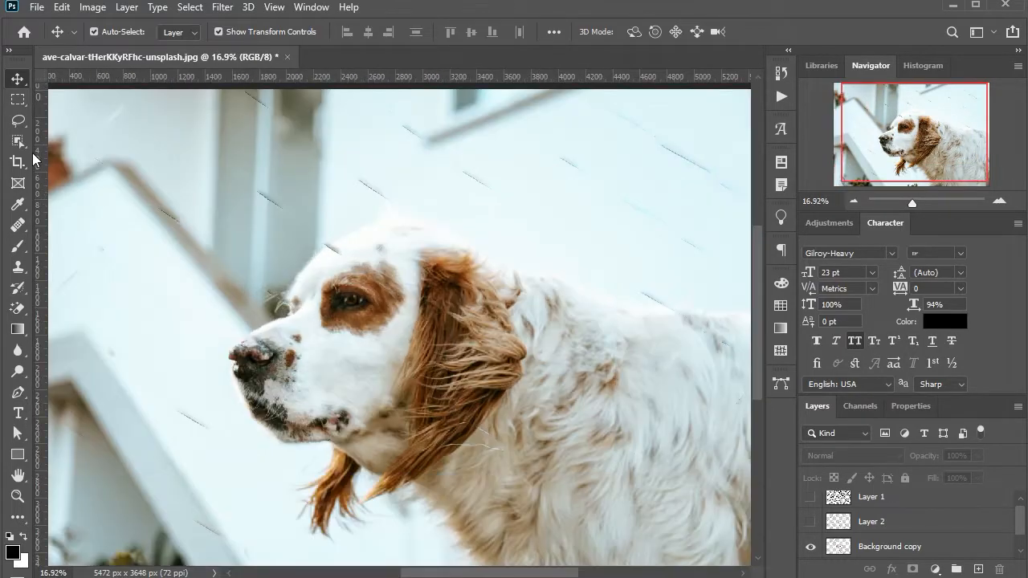
# Add a new layer above Background copy and activate the Healing Brush for retouching on it
pyautogui.click(18, 225)
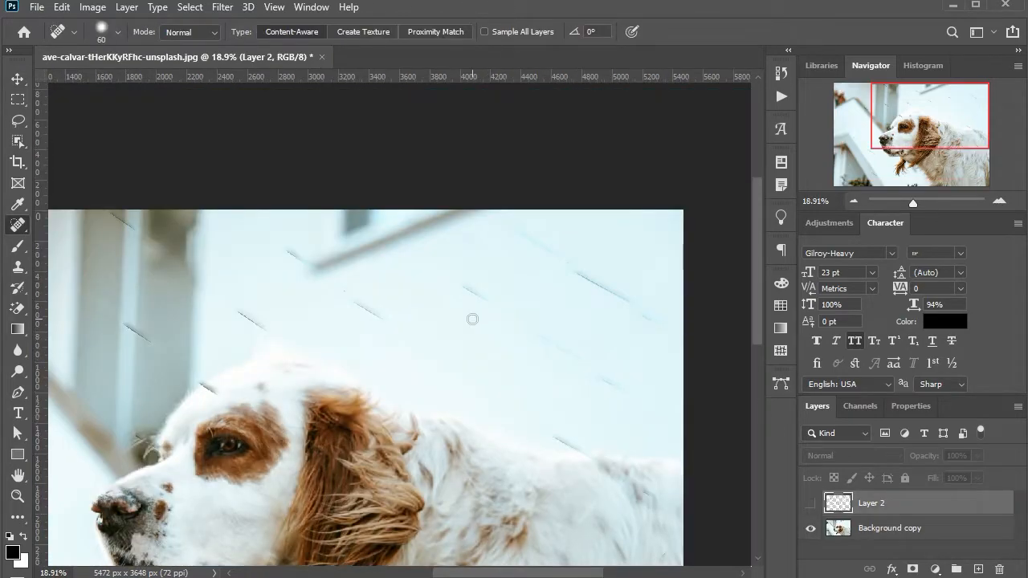
pyautogui.scroll(8, 472, 319)
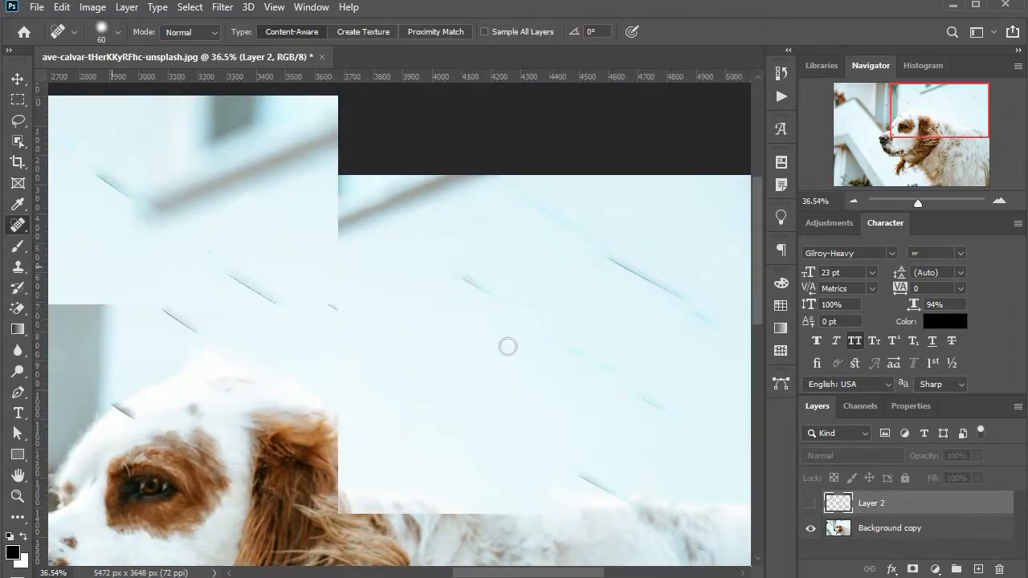
pyautogui.click(953, 537)
pyautogui.click(979, 569)
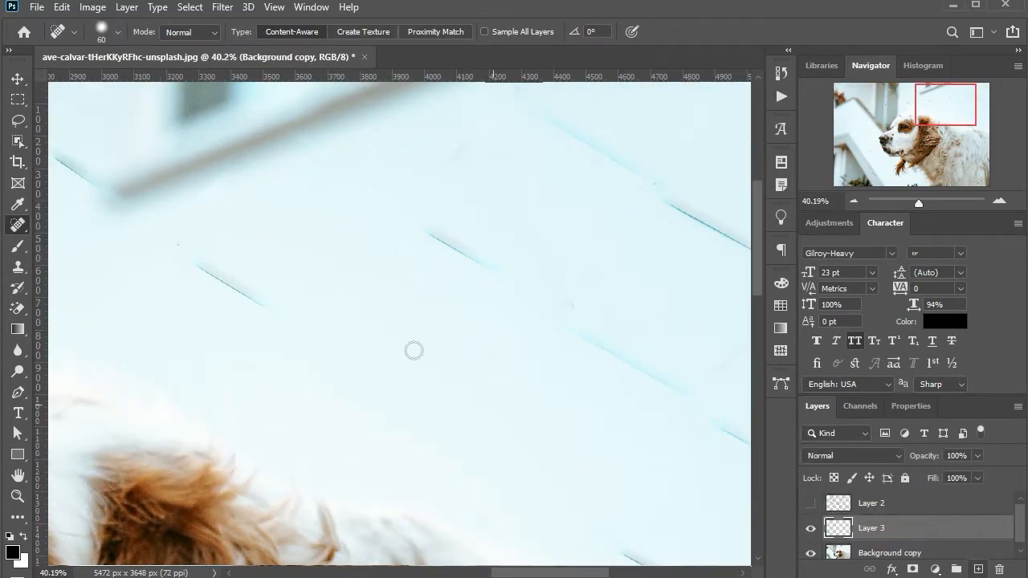
pyautogui.scroll(5, 442, 207)
pyautogui.rightClick(17, 225)
pyautogui.click(32, 225)
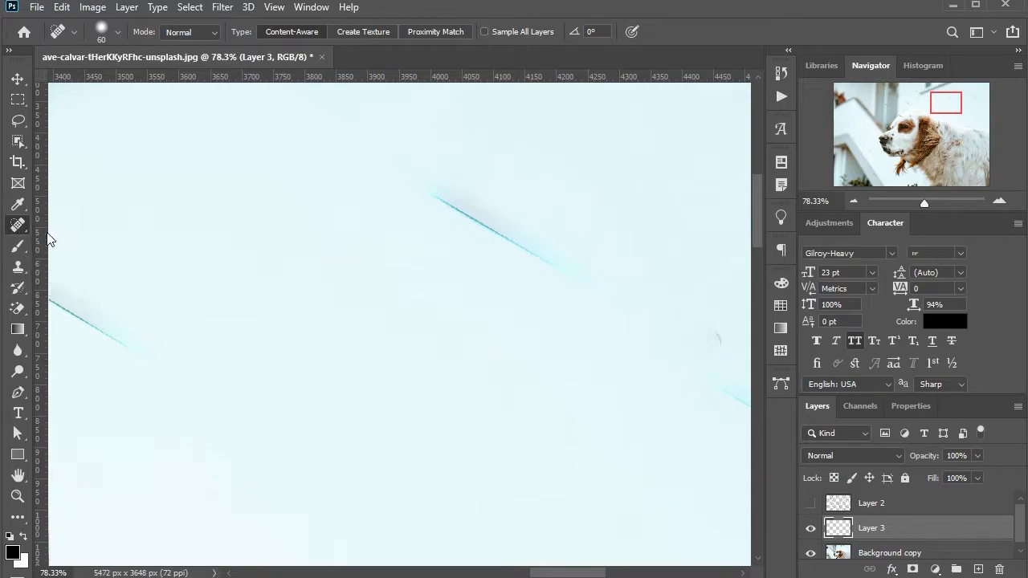
pyautogui.rightClick(18, 225)
pyautogui.click(96, 241)
# Heal the isolated dark wire mark in the middle of the pale wall above the dog's back
pyautogui.scroll(3, 554, 233)
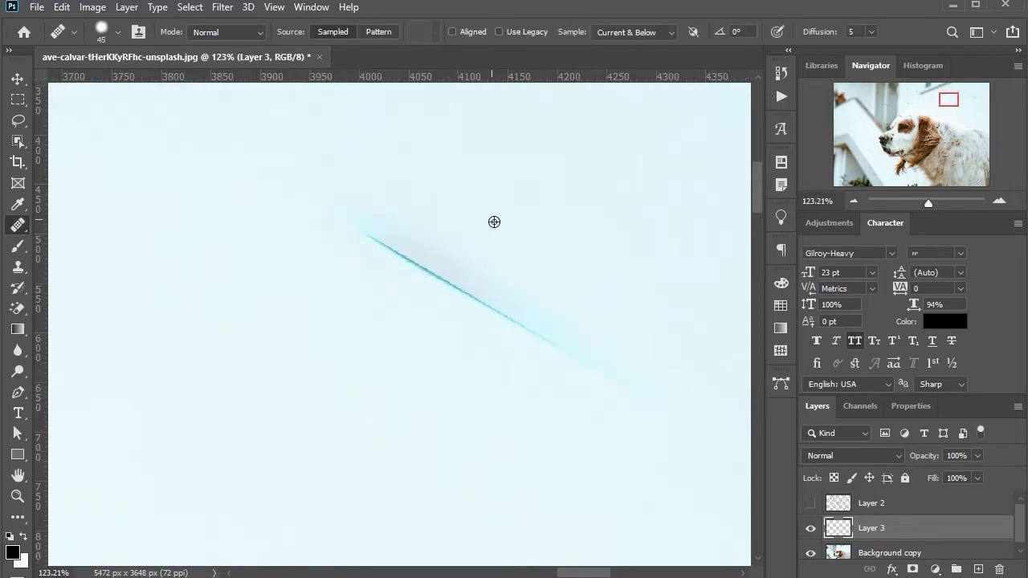
pyautogui.moveTo(400, 238)
pyautogui.mouseDown()
pyautogui.moveTo(442, 271)
pyautogui.moveTo(365, 238)
pyautogui.moveTo(534, 327)
pyautogui.mouseUp()
pyautogui.moveTo(606, 377); pyautogui.dragTo(489, 310)
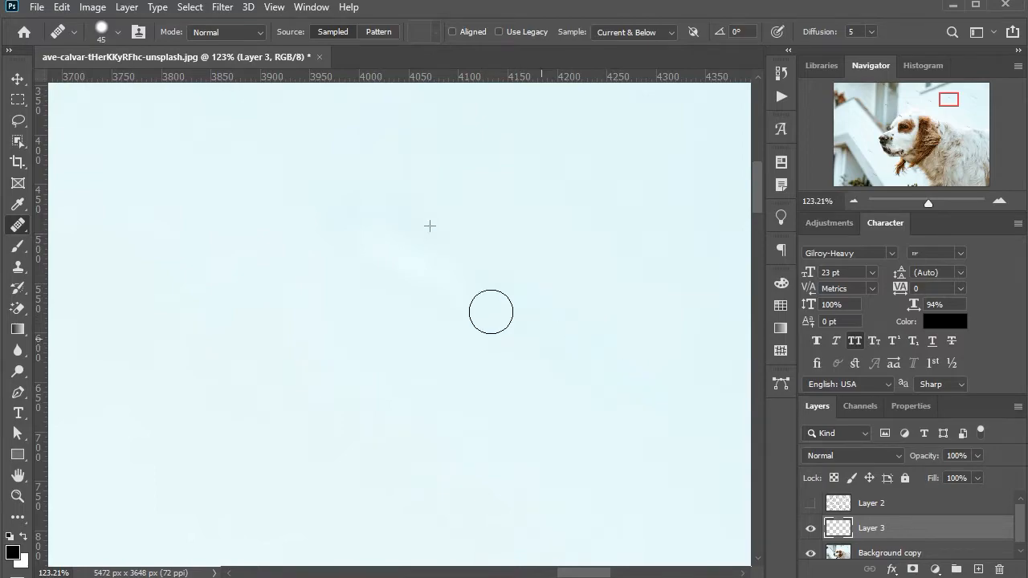
# Heal the wire marks below the blurred roof edge and across the neighbouring pale wall, sampling clean wall nearby
pyautogui.scroll(-5, 434, 281)
pyautogui.scroll(5, 207, 283)
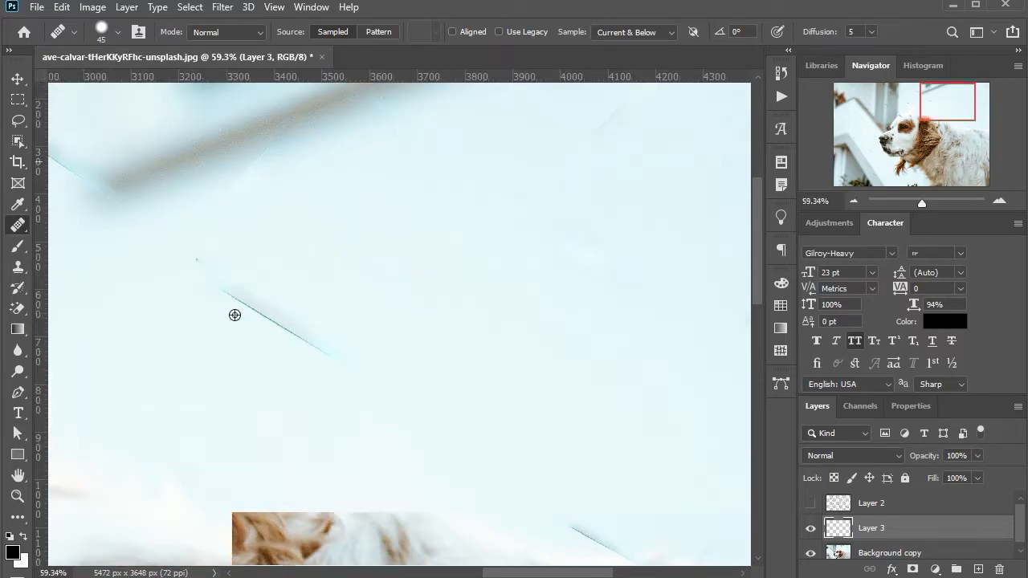
pyautogui.moveTo(225, 278); pyautogui.dragTo(362, 365)
pyautogui.scroll(-5, 392, 376)
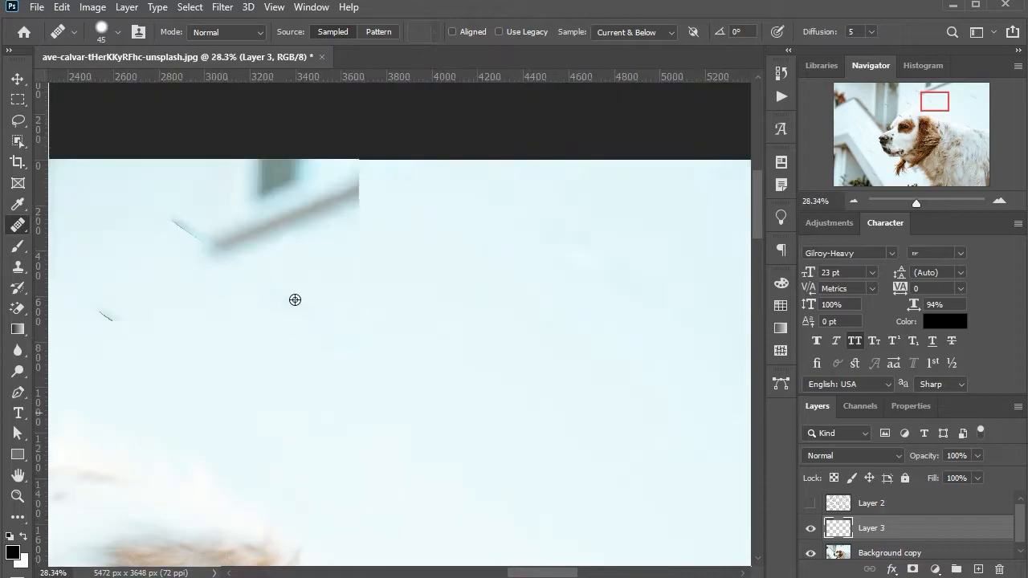
pyautogui.scroll(5, 608, 239)
pyautogui.keyDown('alt'); pyautogui.click(336, 280); pyautogui.keyUp('alt')
pyautogui.moveTo(309, 293); pyautogui.dragTo(462, 374)
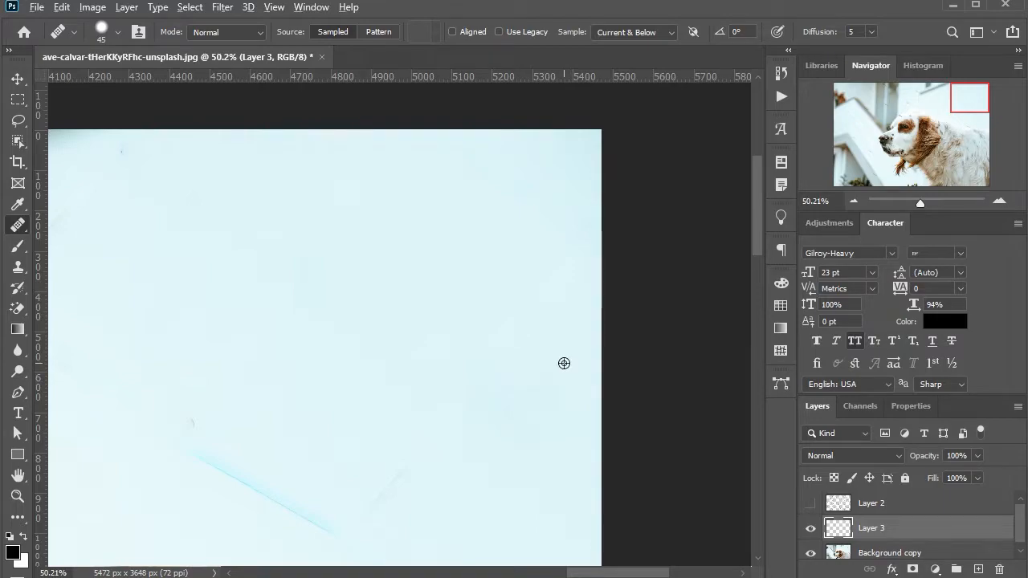
# Heal the remaining wire streaks near the photo's right edge and the mark touching the dog's back
pyautogui.scroll(-1, 562, 362)
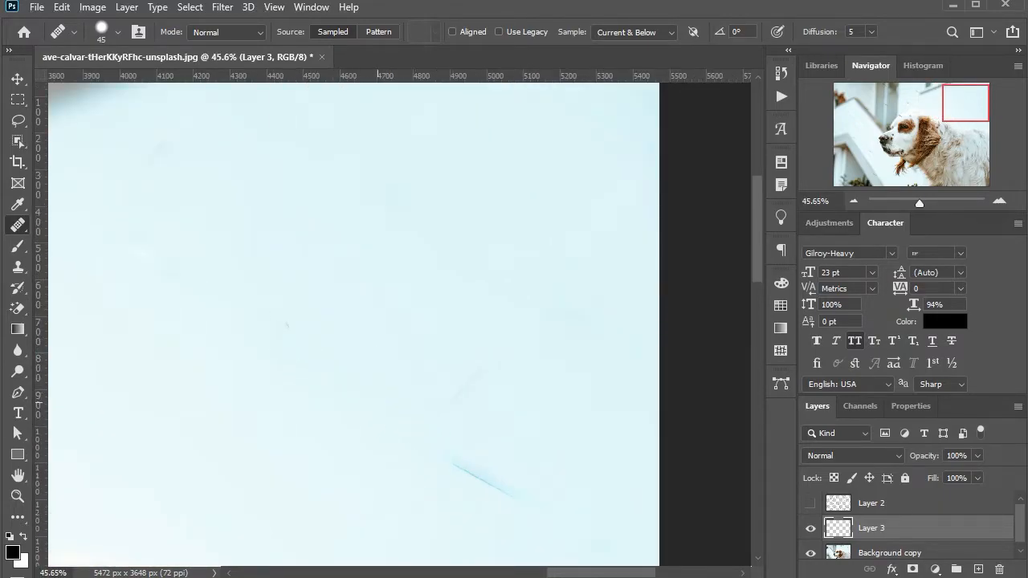
pyautogui.scroll(-2, 410, 421)
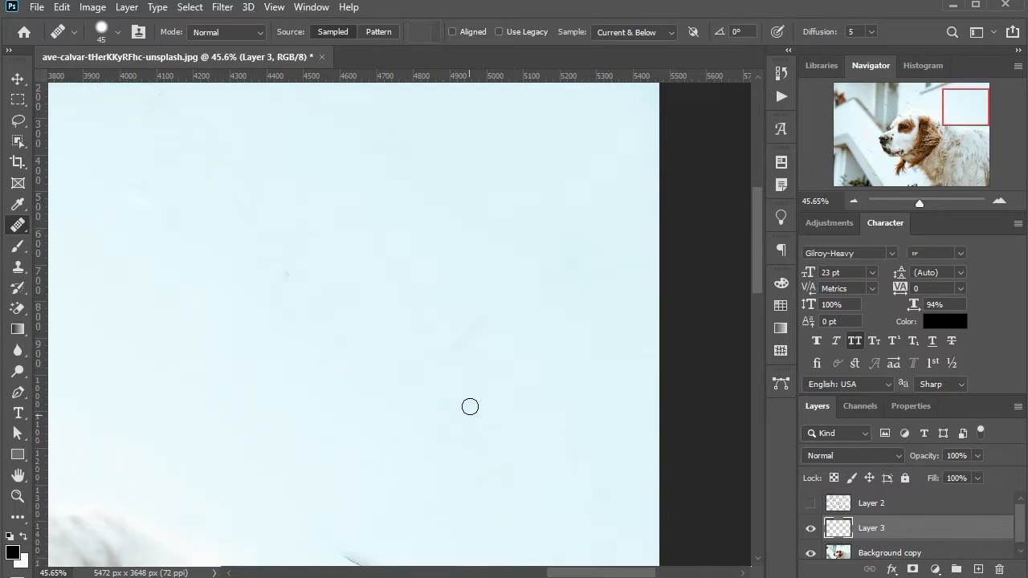
pyautogui.scroll(-2, 470, 407)
pyautogui.scroll(-2, 477, 441)
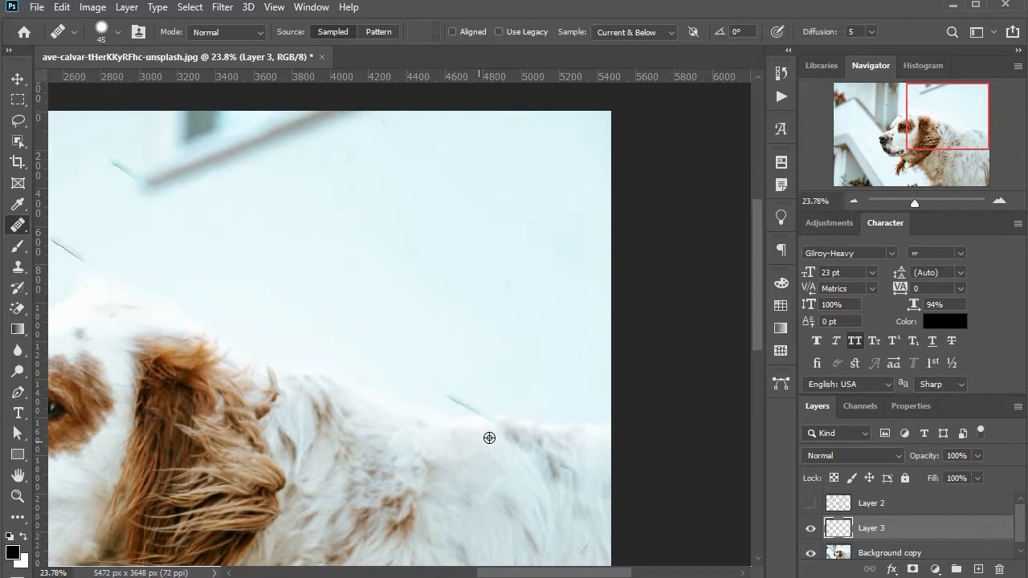
pyautogui.scroll(4, 479, 396)
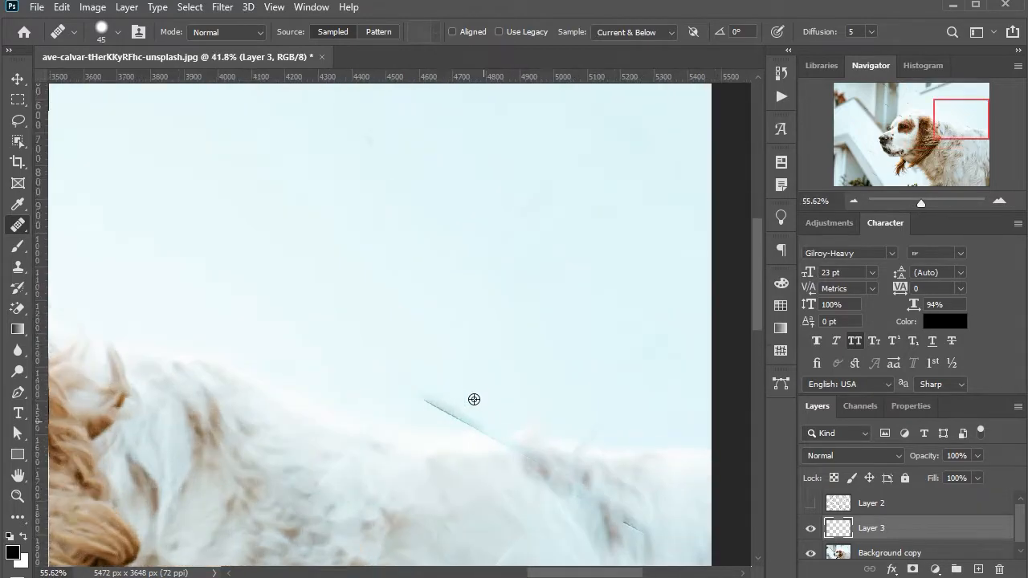
pyautogui.moveTo(383, 390); pyautogui.dragTo(482, 427)
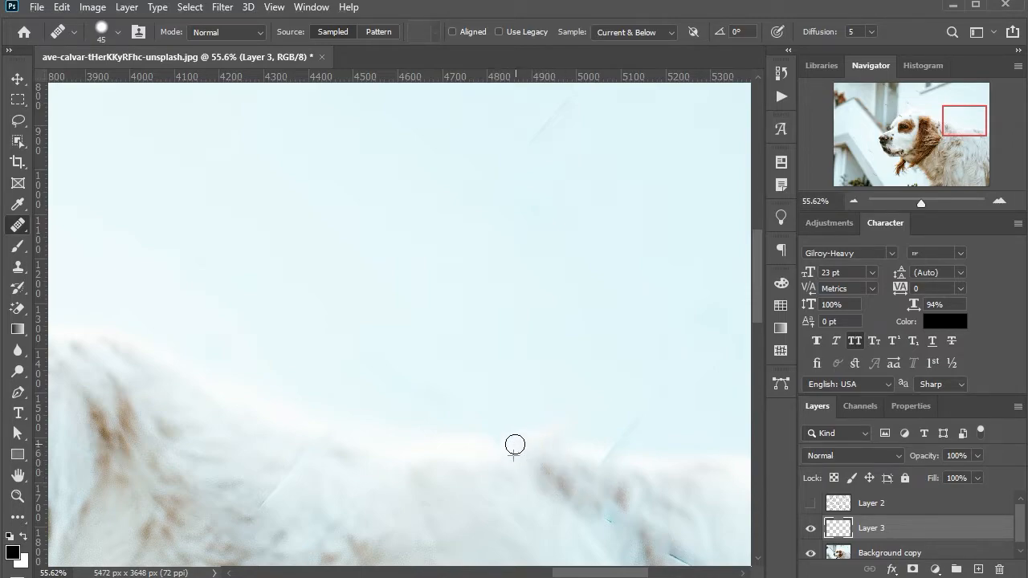
# Heal the dark wire mark on the pale wall just above the dog's head
pyautogui.scroll(-5, 515, 368)
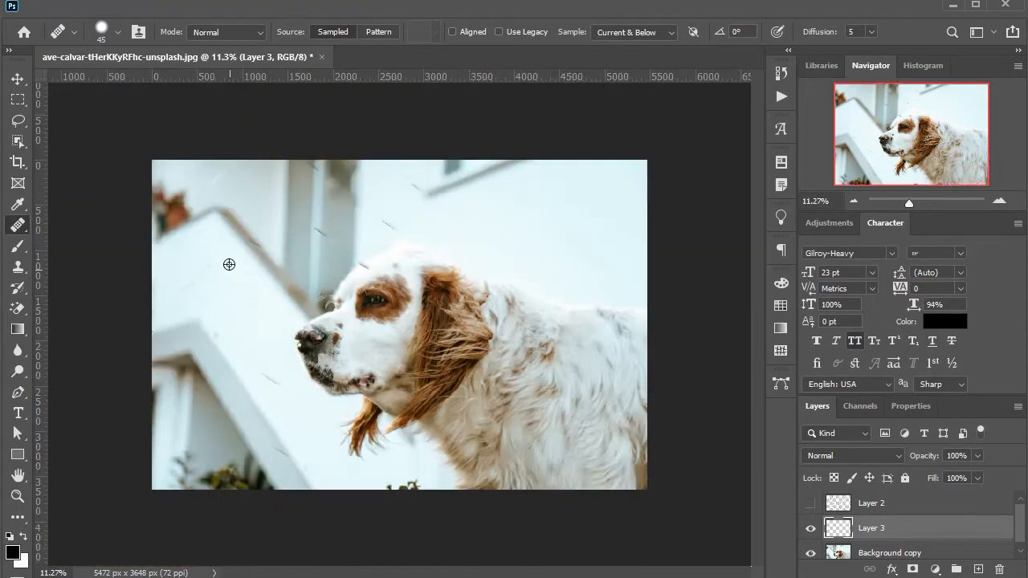
pyautogui.scroll(7, 471, 209)
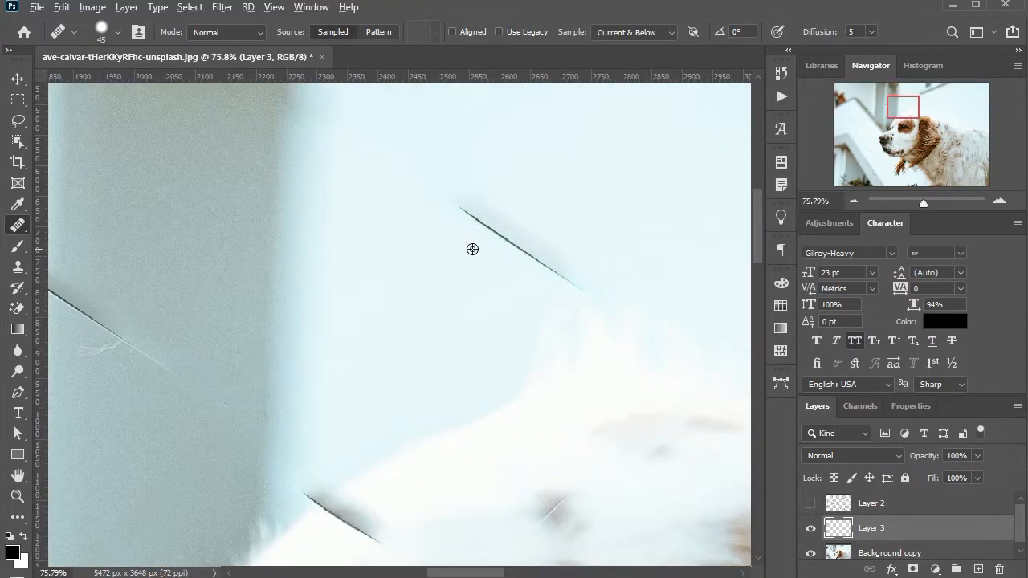
pyautogui.moveTo(465, 204); pyautogui.dragTo(561, 261)
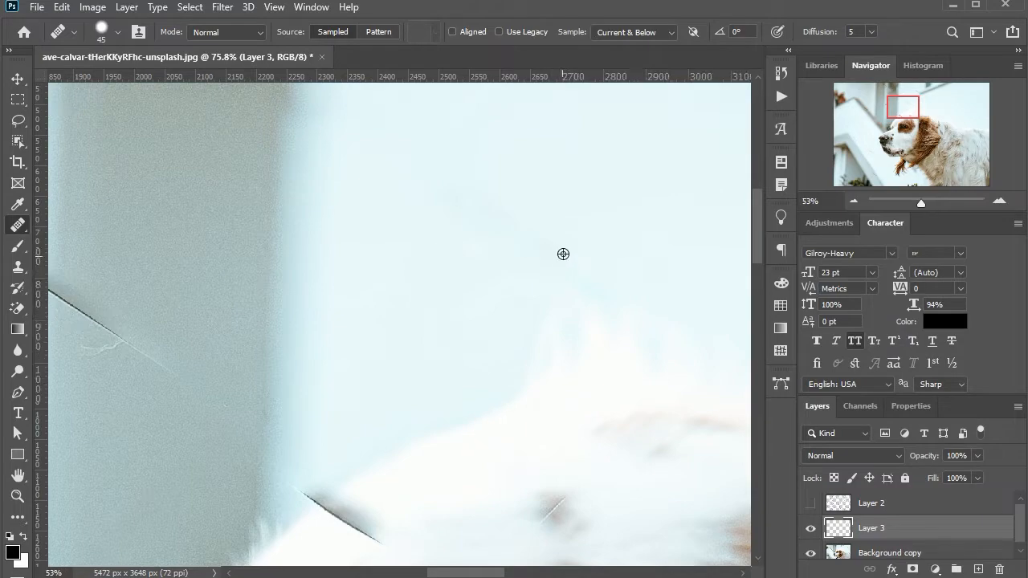
# Heal the wire mark crossing the edge of the dog's forehead, sampling nearby clean white fur and the fur edge
pyautogui.scroll(-3, 468, 271)
pyautogui.scroll(3, 466, 361)
pyautogui.keyDown('alt'); pyautogui.click(455, 341); pyautogui.keyUp('alt')
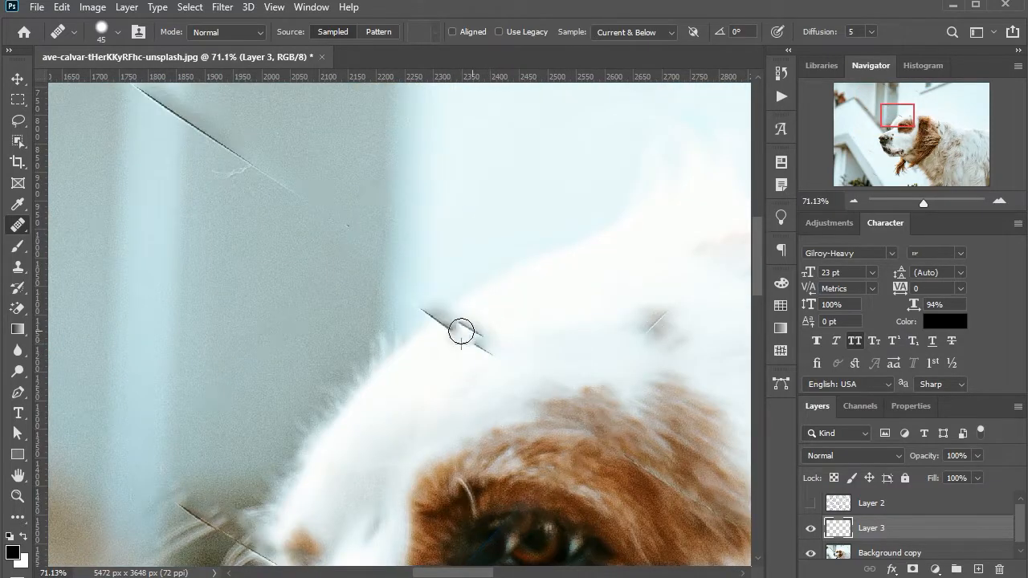
pyautogui.click(461, 331)
pyautogui.keyDown('alt'); pyautogui.click(507, 314); pyautogui.keyUp('alt')
pyautogui.moveTo(458, 323); pyautogui.dragTo(482, 343)
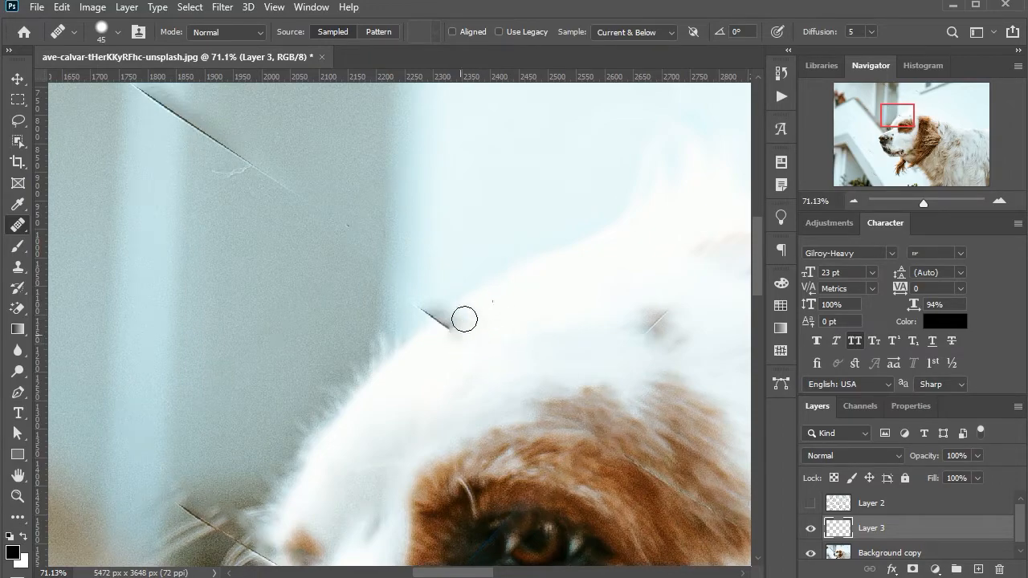
pyautogui.moveTo(464, 319); pyautogui.dragTo(429, 315)
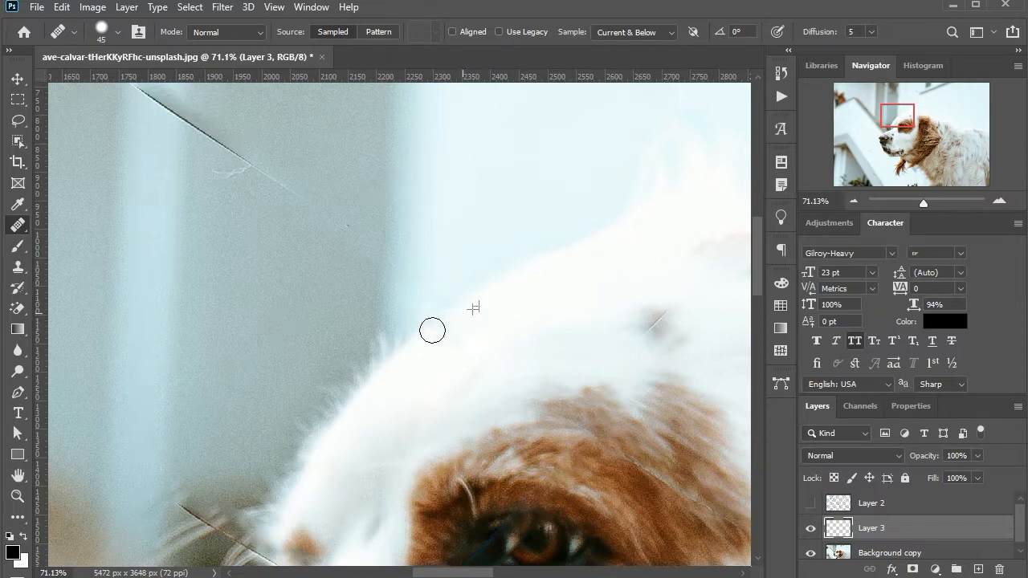
# Heal the dark wire line crossing the light vertical strip and grey panel behind the dog, sampling the clean strip
pyautogui.scroll(-2, 582, 322)
pyautogui.scroll(3, 218, 130)
pyautogui.scroll(4, 224, 178)
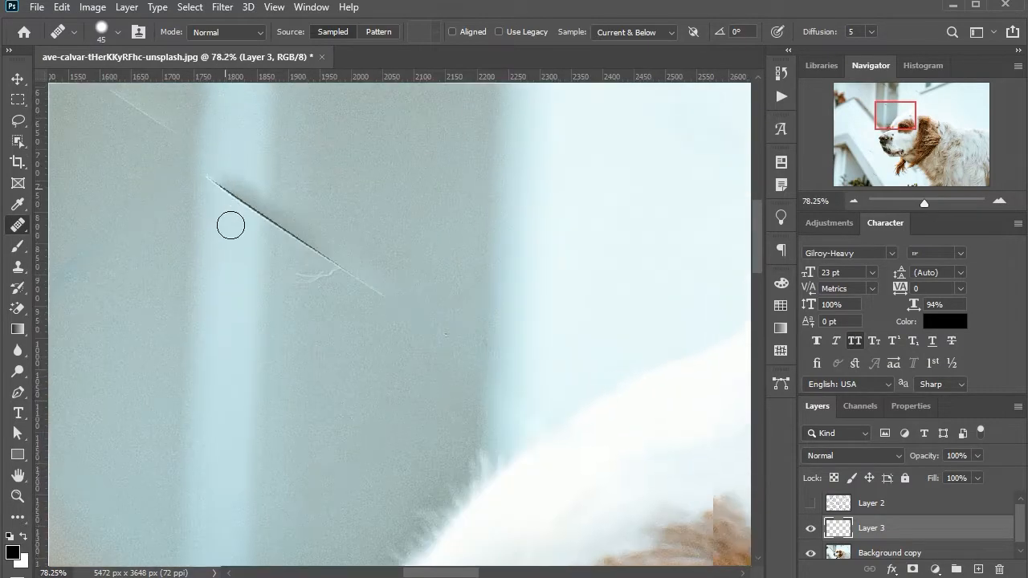
pyautogui.keyDown('alt'); pyautogui.click(228, 269); pyautogui.keyUp('alt')
pyautogui.moveTo(229, 254)
pyautogui.mouseDown()
pyautogui.moveTo(229, 211)
pyautogui.moveTo(243, 226)
pyautogui.mouseUp()
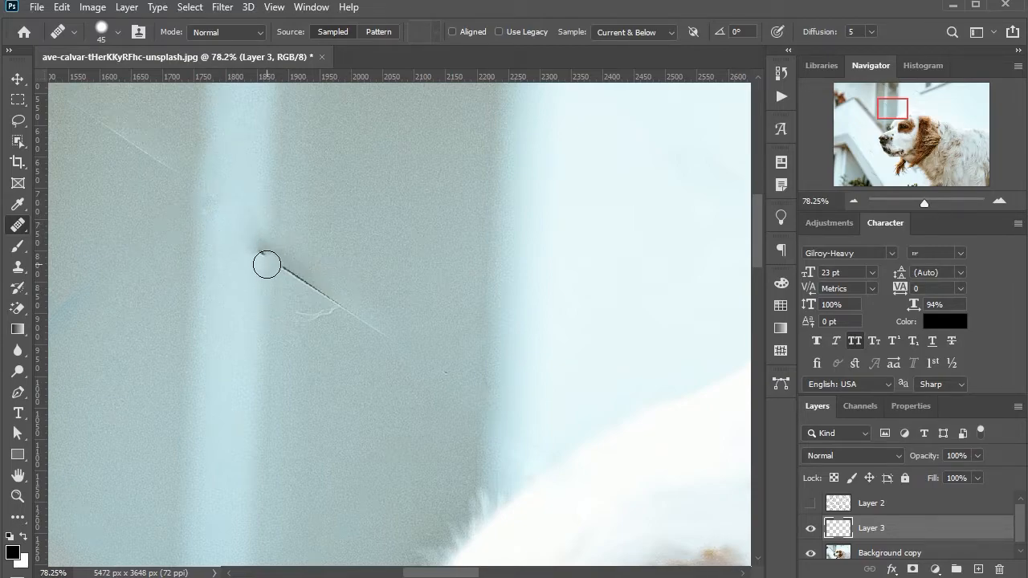
pyautogui.moveTo(266, 264)
pyautogui.mouseDown()
pyautogui.moveTo(299, 285)
pyautogui.moveTo(315, 303)
pyautogui.mouseUp()
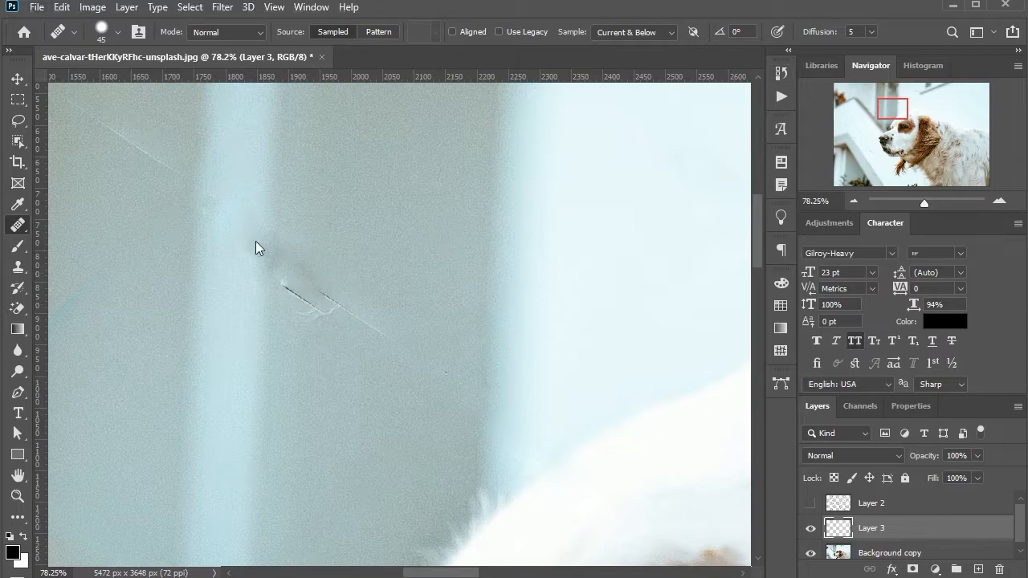
pyautogui.scroll(2, 308, 264)
pyautogui.moveTo(339, 308)
pyautogui.mouseDown()
pyautogui.moveTo(420, 355)
pyautogui.moveTo(381, 358)
pyautogui.moveTo(304, 303)
pyautogui.moveTo(284, 303)
pyautogui.moveTo(304, 245)
pyautogui.moveTo(328, 320)
pyautogui.moveTo(311, 293)
pyautogui.moveTo(271, 292)
pyautogui.mouseUp()
# Retouch the leftover smudges beside the light vertical strip and the faint wire line on the adjoining grey panel
pyautogui.scroll(-3, 295, 210)
pyautogui.scroll(2, 294, 211)
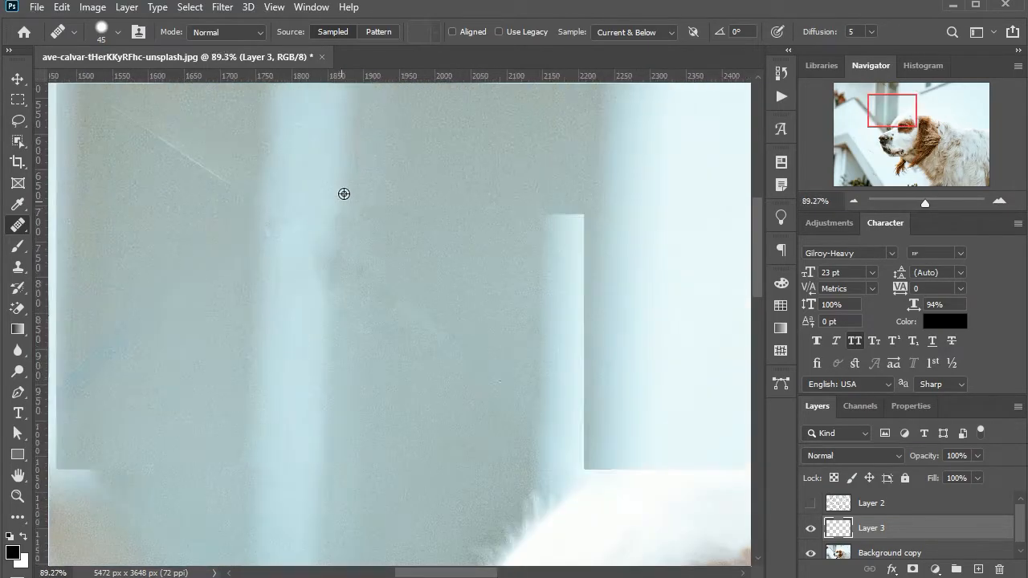
pyautogui.keyDown('alt'); pyautogui.click(346, 236); pyautogui.keyUp('alt')
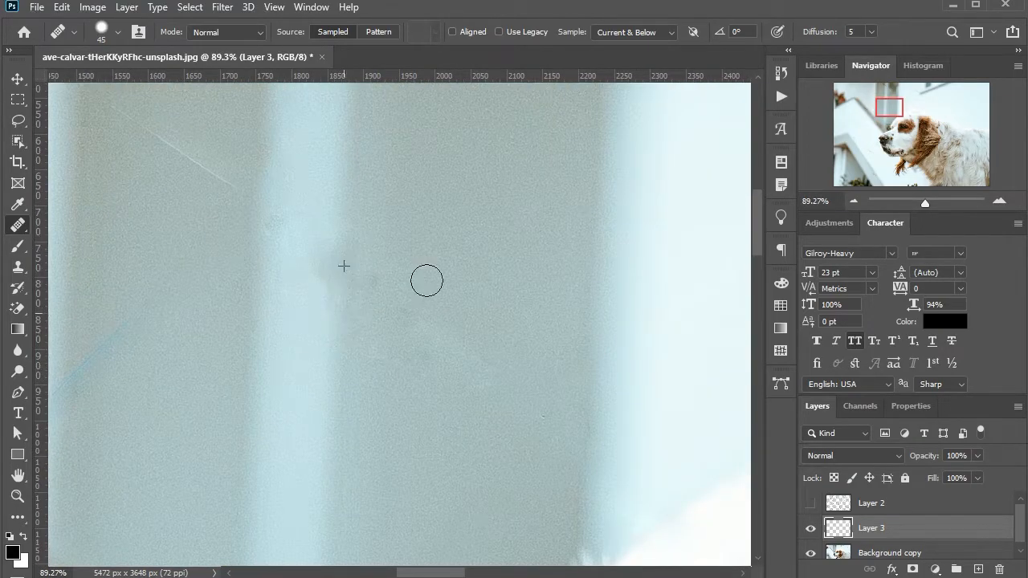
pyautogui.scroll(-2, 427, 281)
pyautogui.scroll(2, 249, 185)
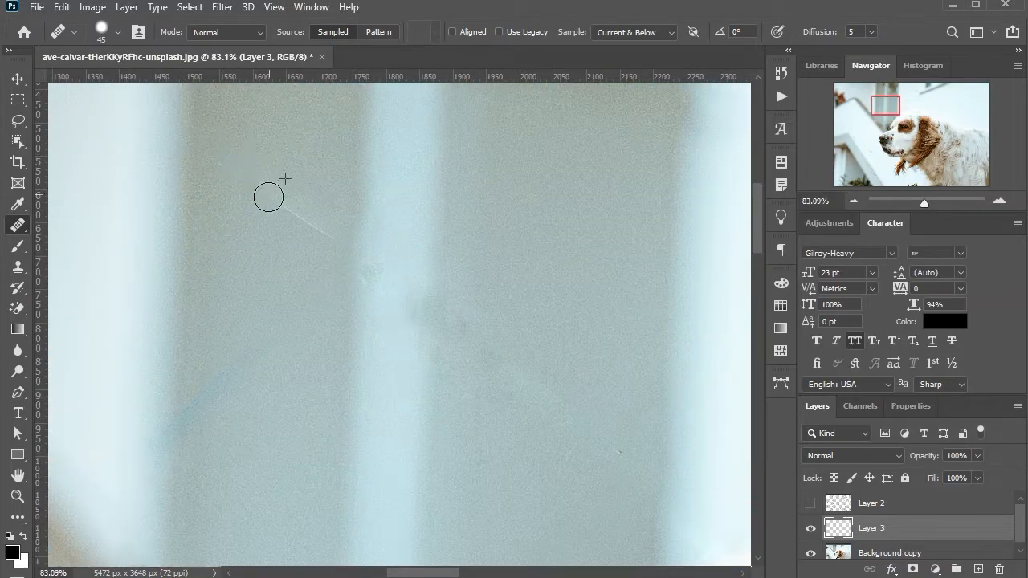
# Heal the wire marks on the brown diagonal roof edge and on the pale wall in front of the dog's muzzle
pyautogui.scroll(-3, 447, 172)
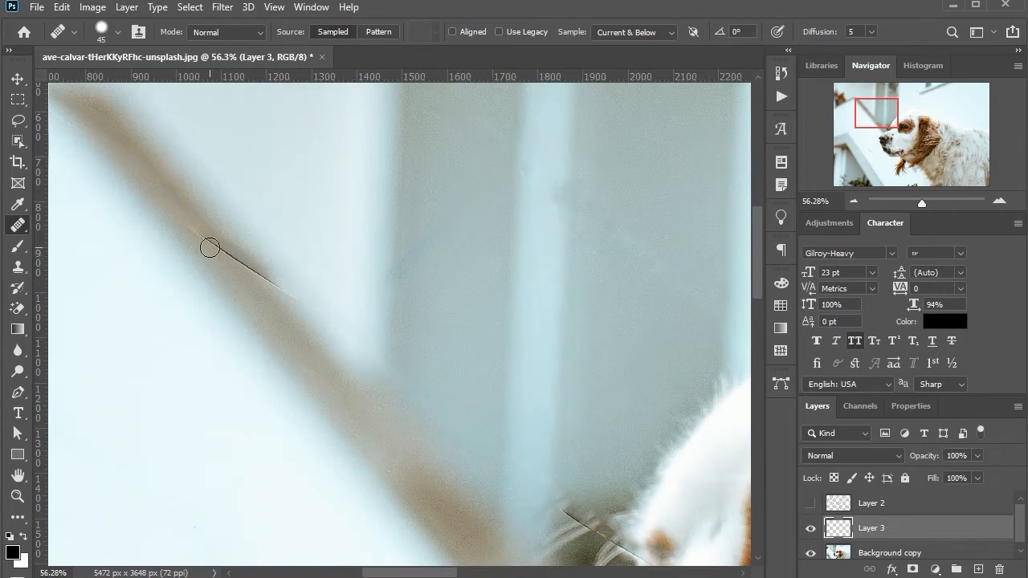
pyautogui.moveTo(210, 248)
pyautogui.mouseDown()
pyautogui.moveTo(194, 227)
pyautogui.moveTo(259, 279)
pyautogui.mouseUp()
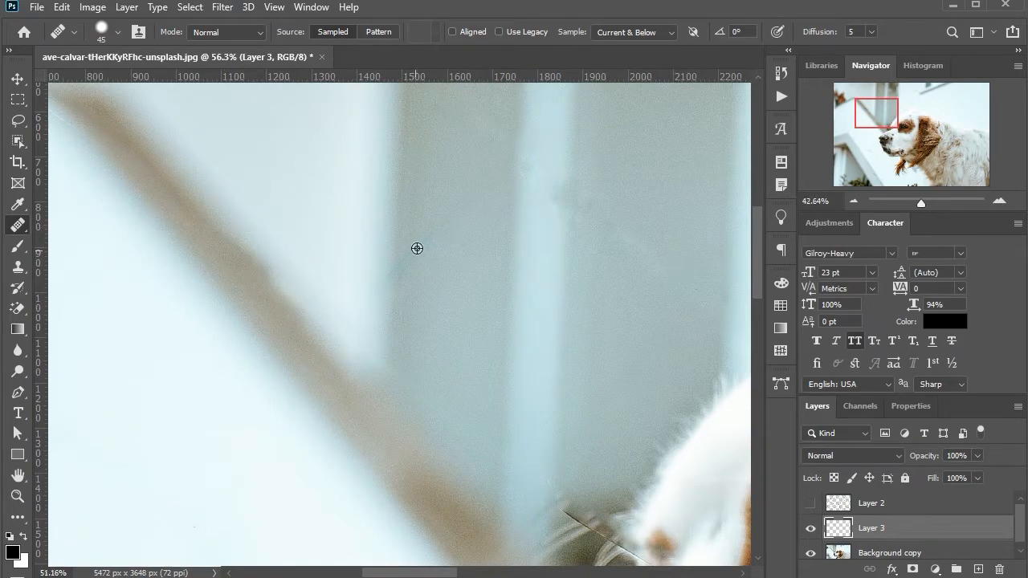
pyautogui.scroll(-6, 417, 244)
pyautogui.scroll(5, 193, 439)
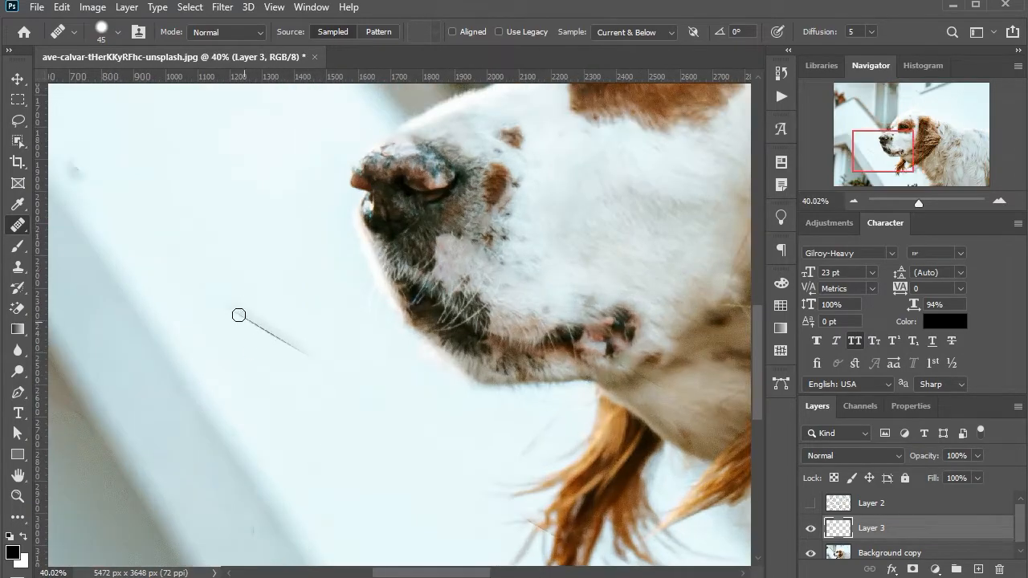
pyautogui.moveTo(239, 315)
pyautogui.mouseDown()
pyautogui.moveTo(300, 351)
pyautogui.moveTo(244, 314)
pyautogui.mouseUp()
# Heal the wire line running through the whiskers in front of the dog's eye, sampling the blurred background beside it
pyautogui.scroll(-4, 290, 339)
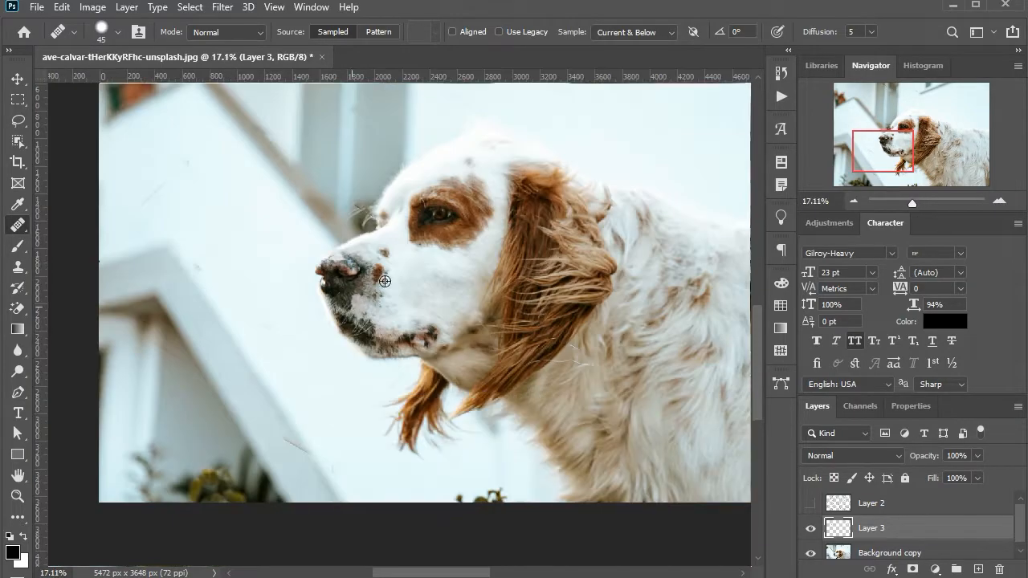
pyautogui.scroll(7, 338, 193)
pyautogui.moveTo(289, 218)
pyautogui.mouseDown()
pyautogui.moveTo(342, 251)
pyautogui.moveTo(328, 263)
pyautogui.moveTo(327, 241)
pyautogui.moveTo(322, 248)
pyautogui.moveTo(357, 257)
pyautogui.mouseUp()
pyautogui.keyDown('alt'); pyautogui.click(312, 253); pyautogui.keyUp('alt')
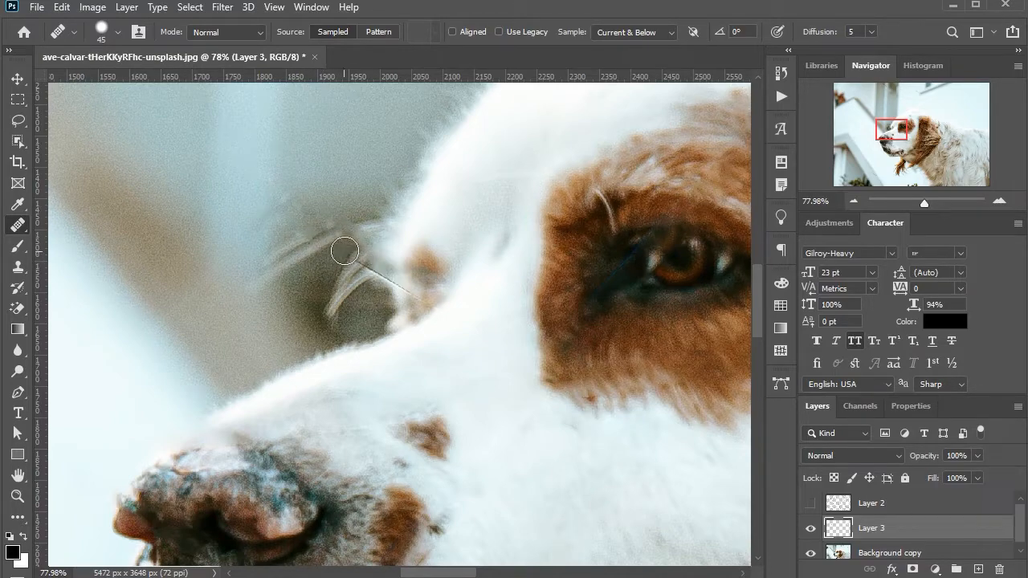
pyautogui.scroll(-1, 390, 270)
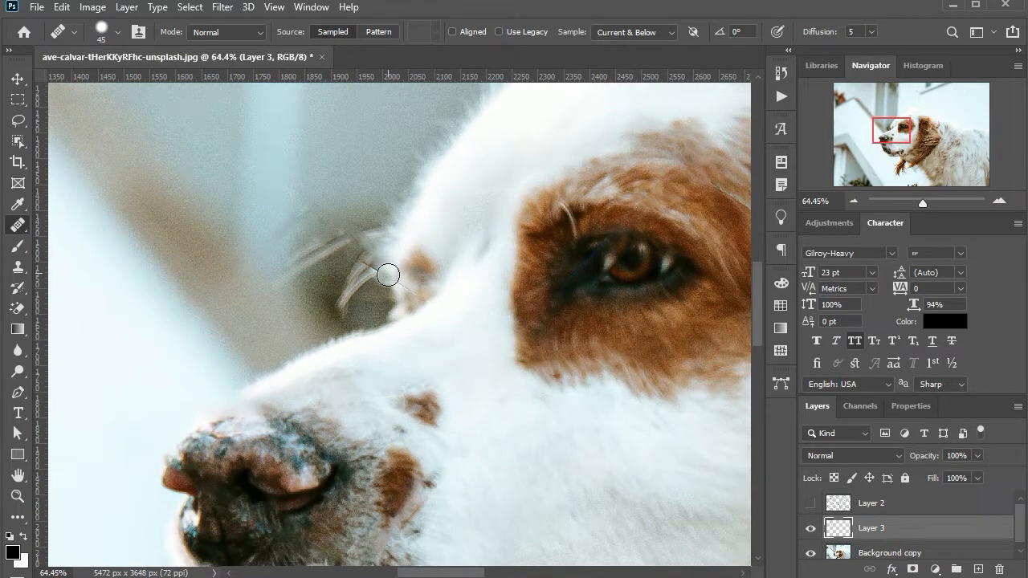
pyautogui.scroll(-3, 403, 283)
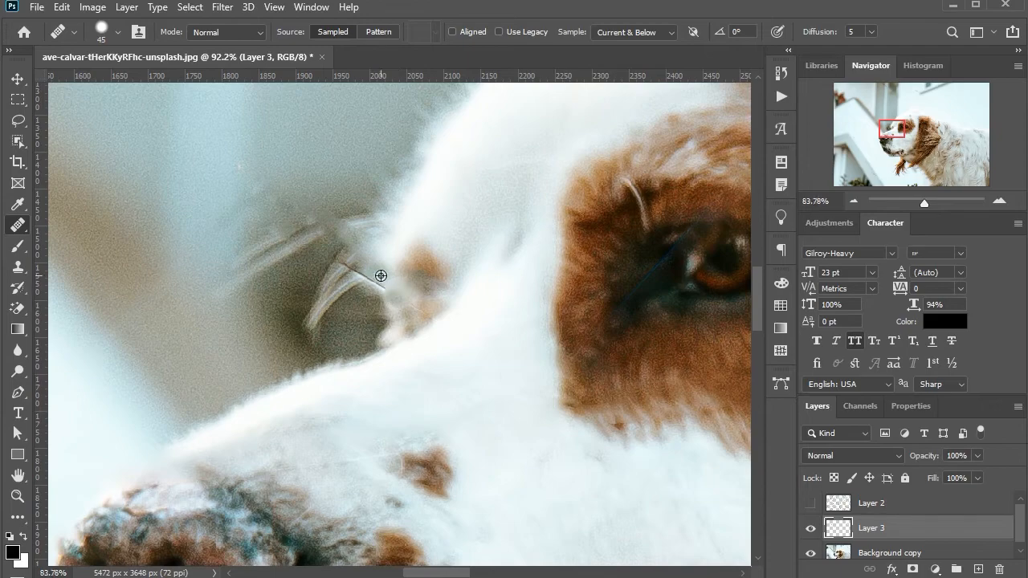
pyautogui.scroll(-3, 472, 254)
pyautogui.scroll(3, 361, 264)
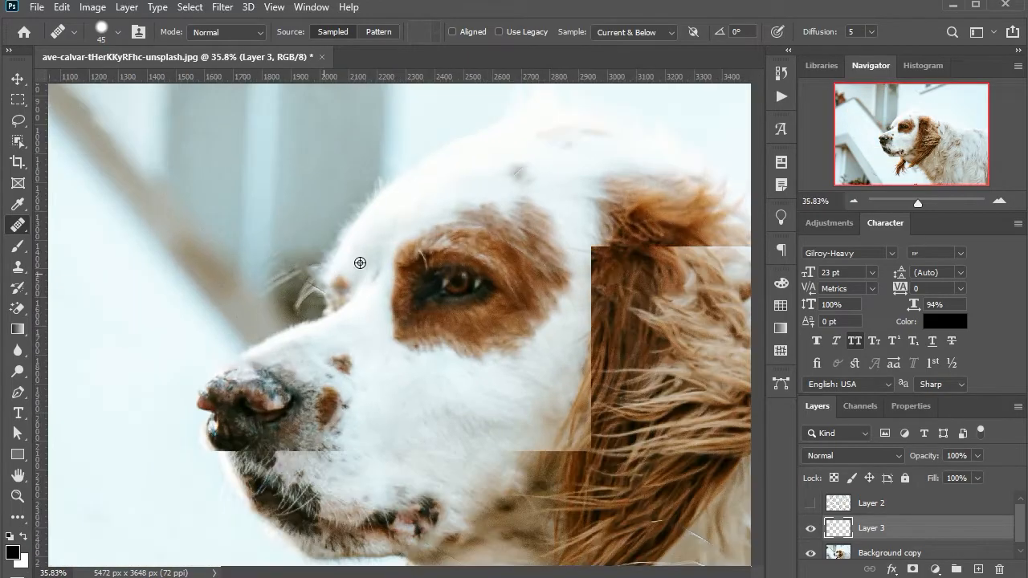
pyautogui.scroll(-1, 360, 263)
pyautogui.scroll(-1, 360, 263)
pyautogui.scroll(-2, 386, 193)
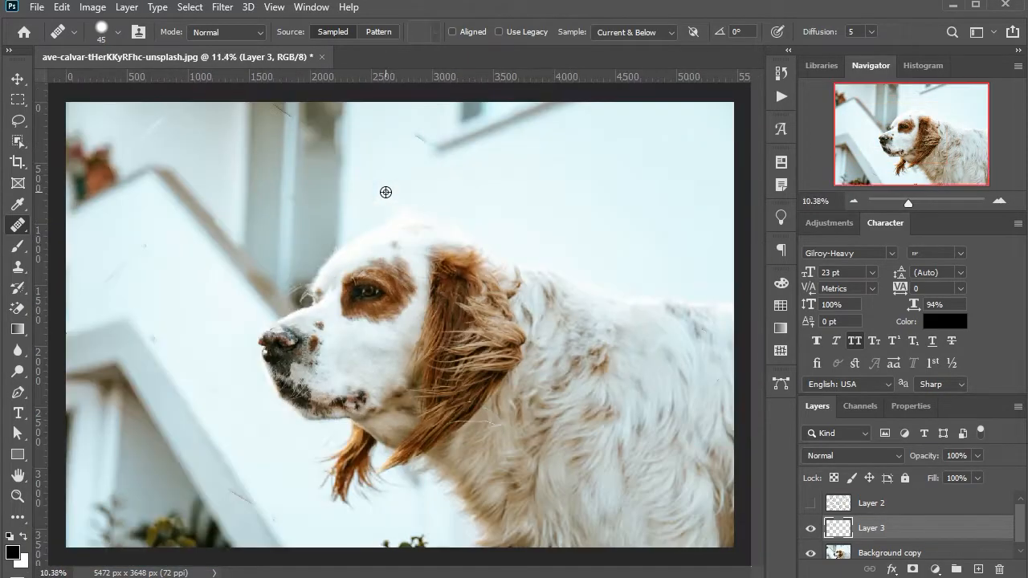
# Heal the short dark wire line on the pale wall beside the diagonal ledge above the dog's head
pyautogui.scroll(2, 634, 329)
pyautogui.scroll(3, 415, 167)
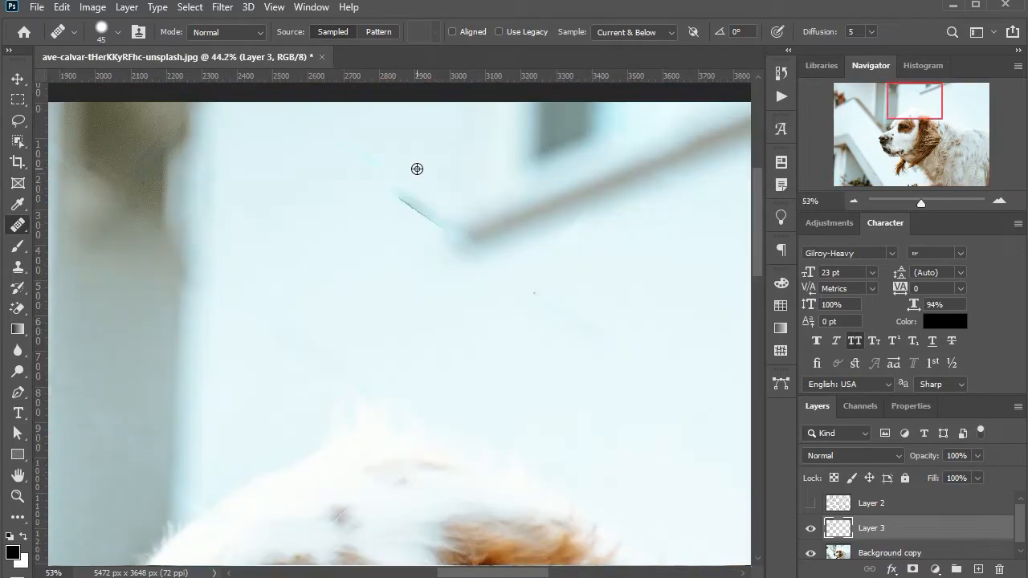
pyautogui.moveTo(393, 212)
pyautogui.mouseDown()
pyautogui.moveTo(423, 237)
pyautogui.moveTo(425, 215)
pyautogui.moveTo(459, 255)
pyautogui.mouseUp()
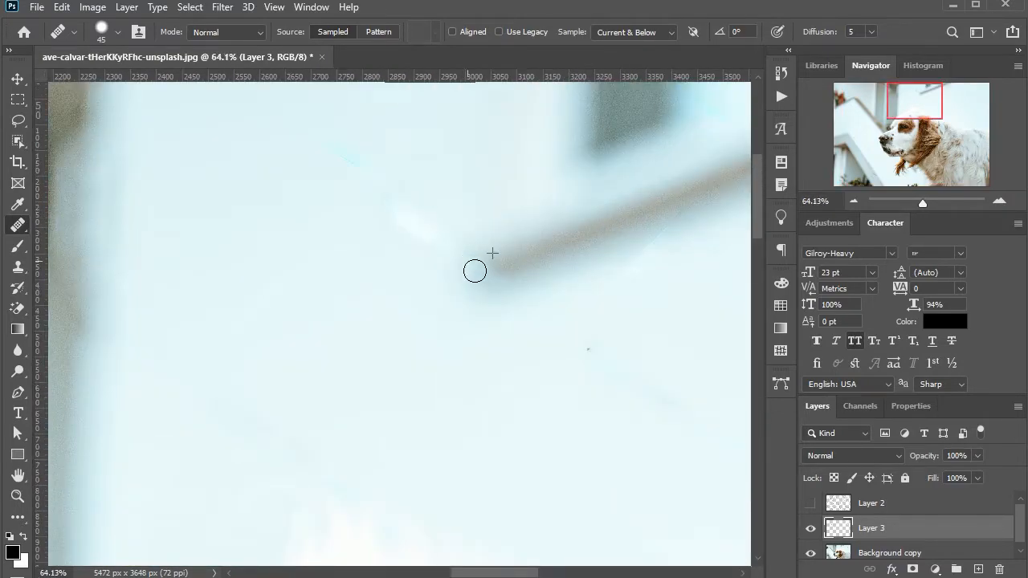
# Heal the dark wire line crossing the grey panel and light vertical strip at the photo's upper edge
pyautogui.scroll(-2, 549, 217)
pyautogui.scroll(4, 257, 192)
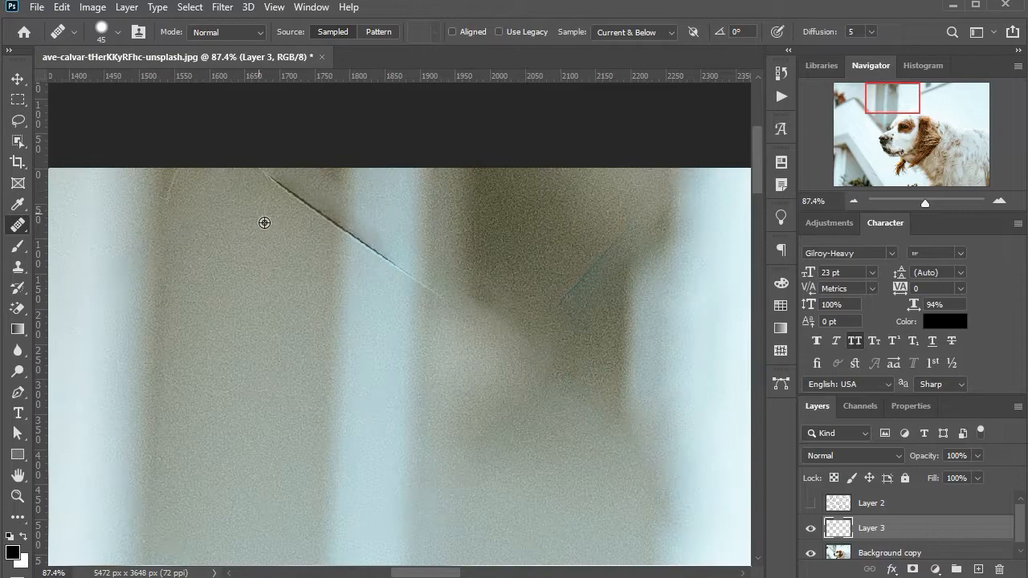
pyautogui.moveTo(275, 172); pyautogui.dragTo(323, 225)
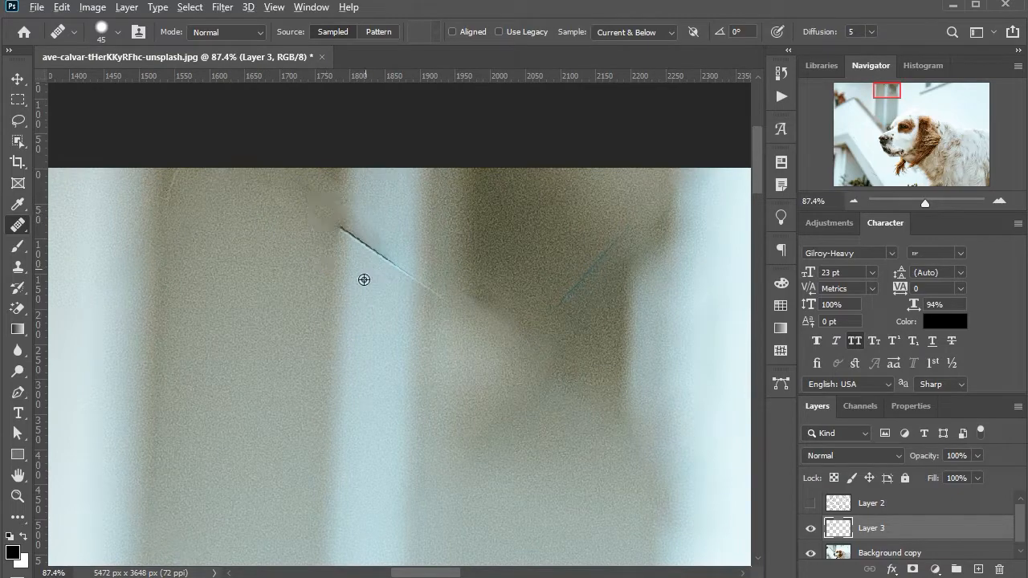
pyautogui.click(379, 252)
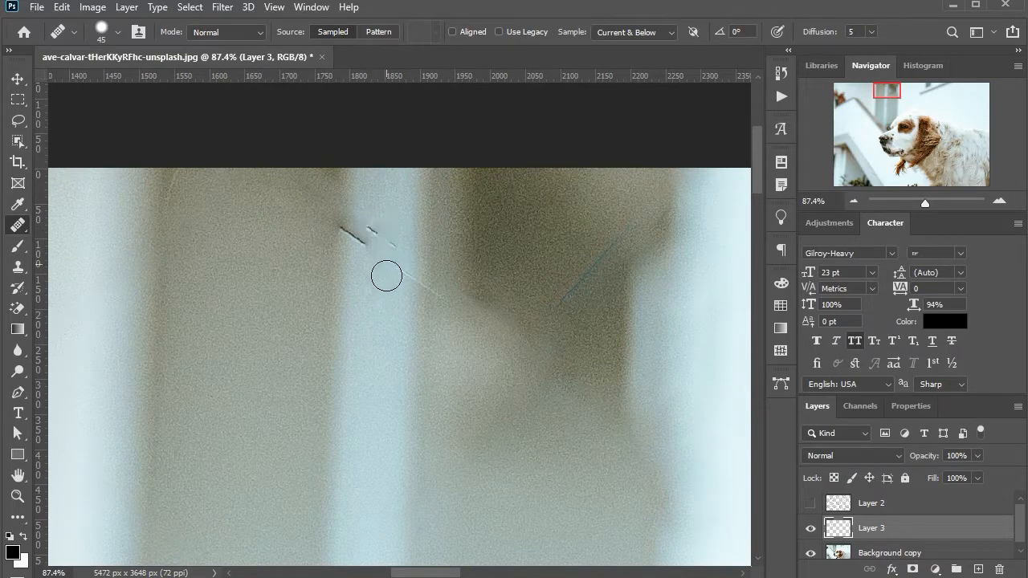
pyautogui.click(355, 231)
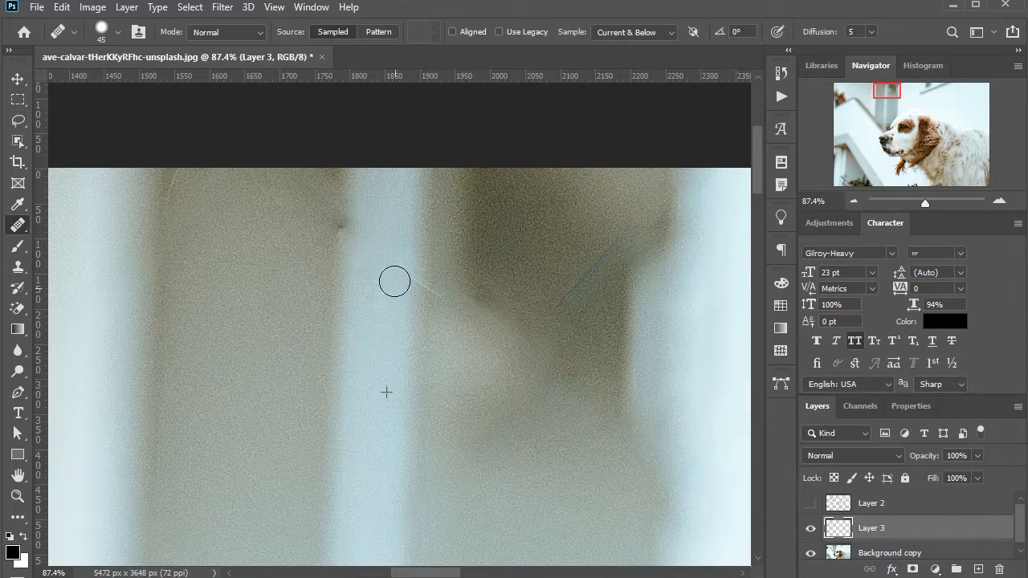
# Inspect the background, the dog's face and its coat for remaining fence marks
pyautogui.scroll(-3, 412, 262)
pyautogui.scroll(-6, 422, 246)
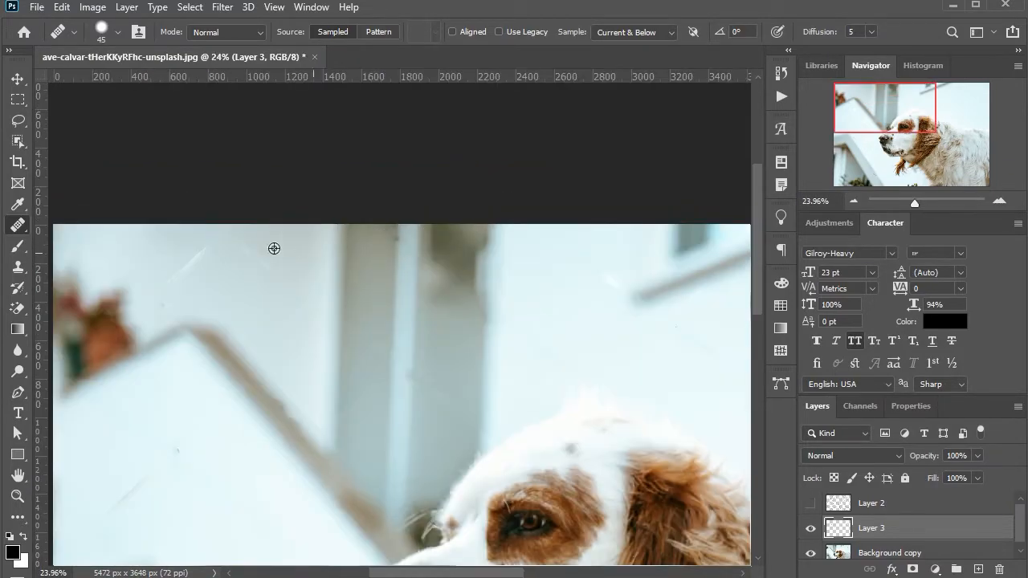
pyautogui.scroll(-3, 266, 262)
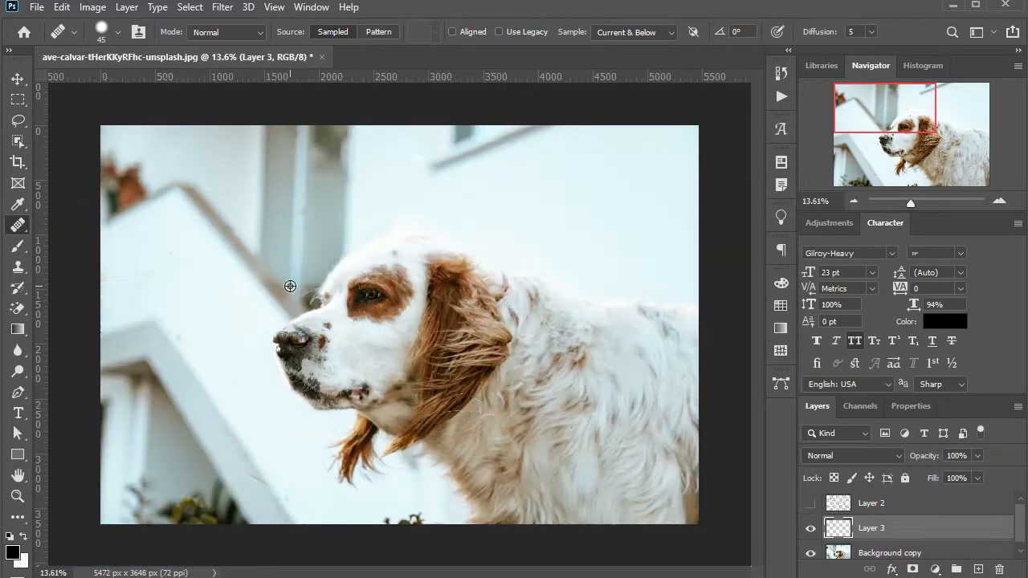
pyautogui.scroll(2, 230, 295)
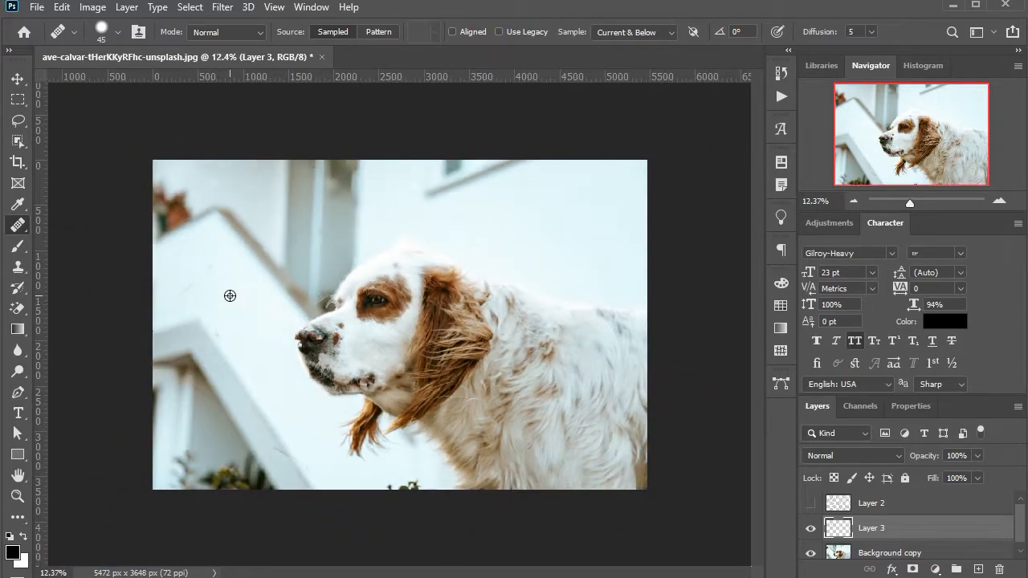
pyautogui.scroll(2, 527, 261)
pyautogui.scroll(-4, 535, 261)
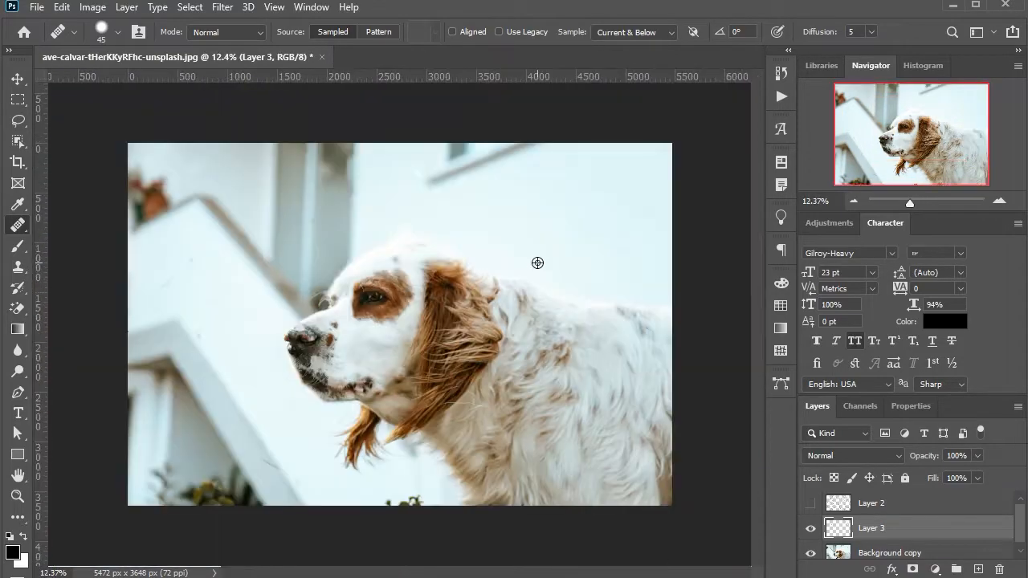
pyautogui.scroll(3, 271, 329)
pyautogui.scroll(2, 115, 404)
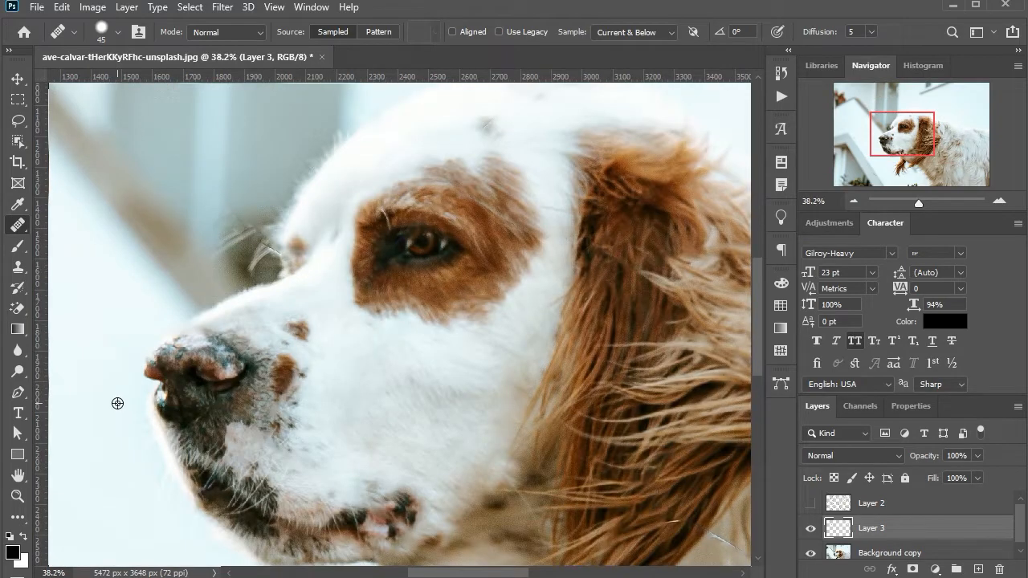
pyautogui.scroll(-1, 372, 335)
pyautogui.scroll(-4, 616, 362)
pyautogui.scroll(2, 613, 360)
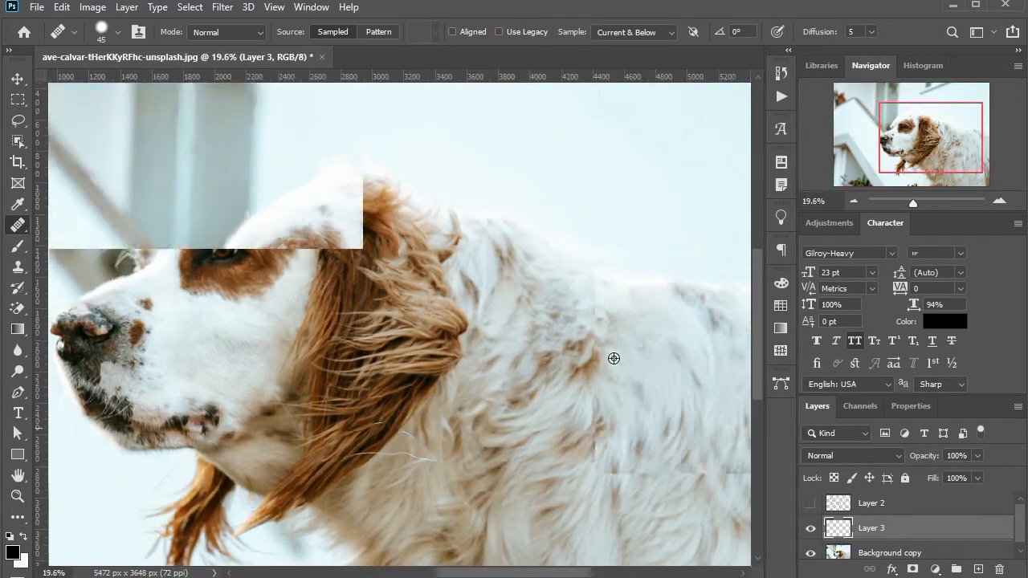
pyautogui.scroll(-2, 613, 358)
pyautogui.scroll(1, 613, 357)
# Stamp all visible layers into a new layer at the top of the stack and convert it to a Smart Object
pyautogui.click(16, 79)
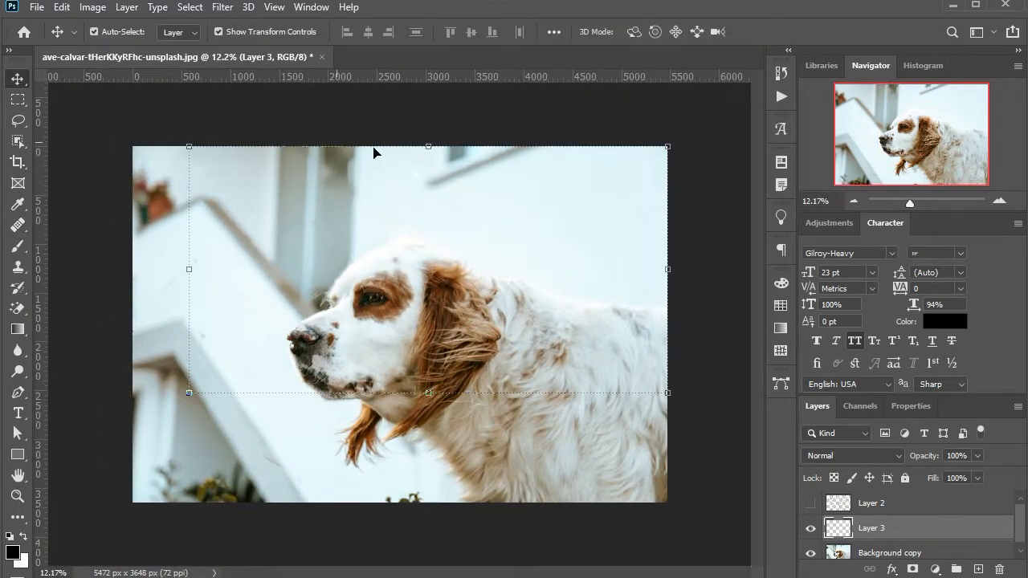
pyautogui.scroll(-2, 683, 398)
pyautogui.hotkey('shift', 'ctrl', 'alt', 'e')
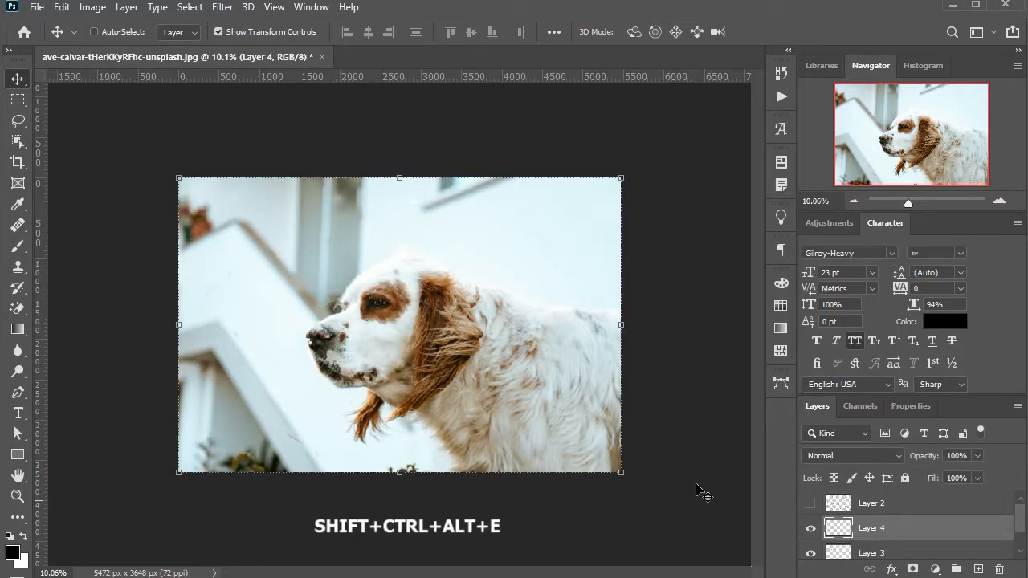
pyautogui.rightClick(899, 500)
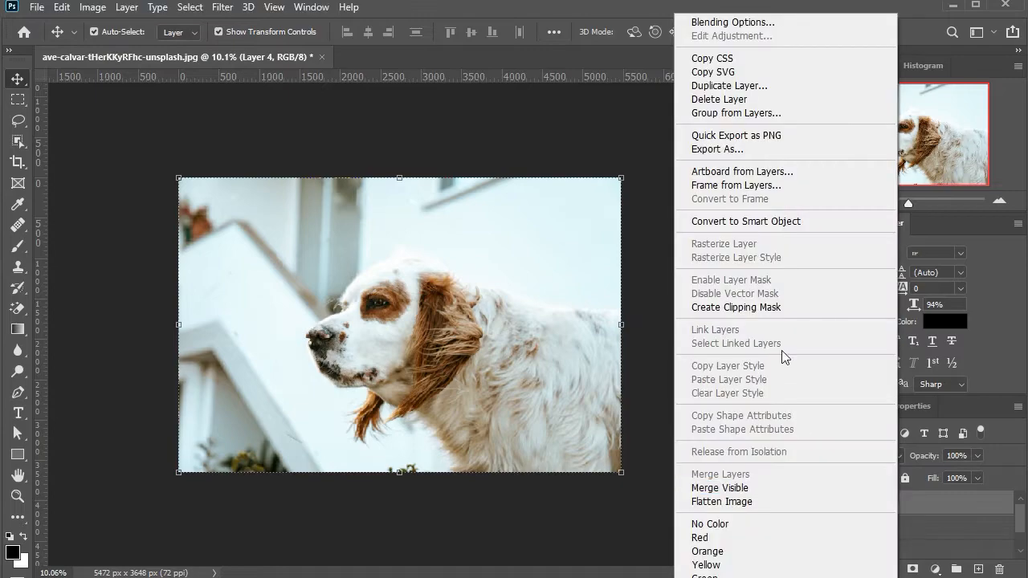
pyautogui.click(707, 221)
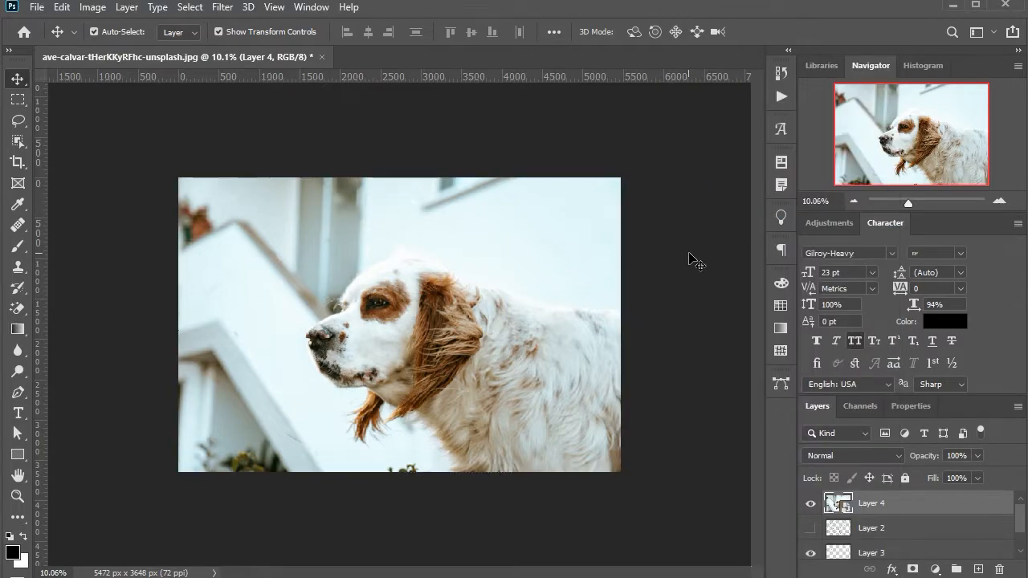
# Open the Camera Raw Filter on the stamped Smart Object layer and set the Tint to -1
pyautogui.click(689, 255)
pyautogui.scroll(1, 481, 325)
pyautogui.click(475, 330)
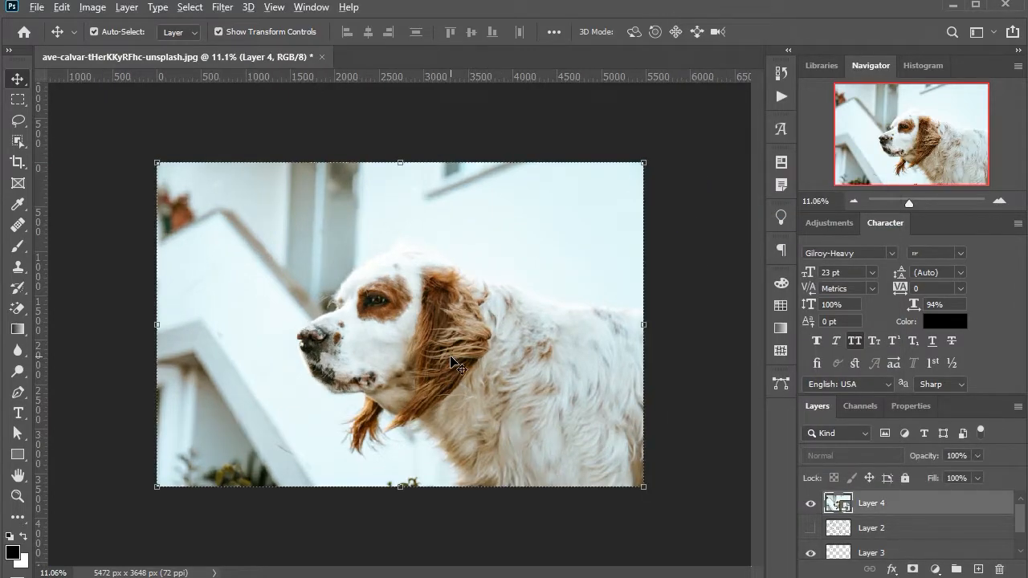
pyautogui.scroll(4, 452, 358)
pyautogui.scroll(-3, 452, 359)
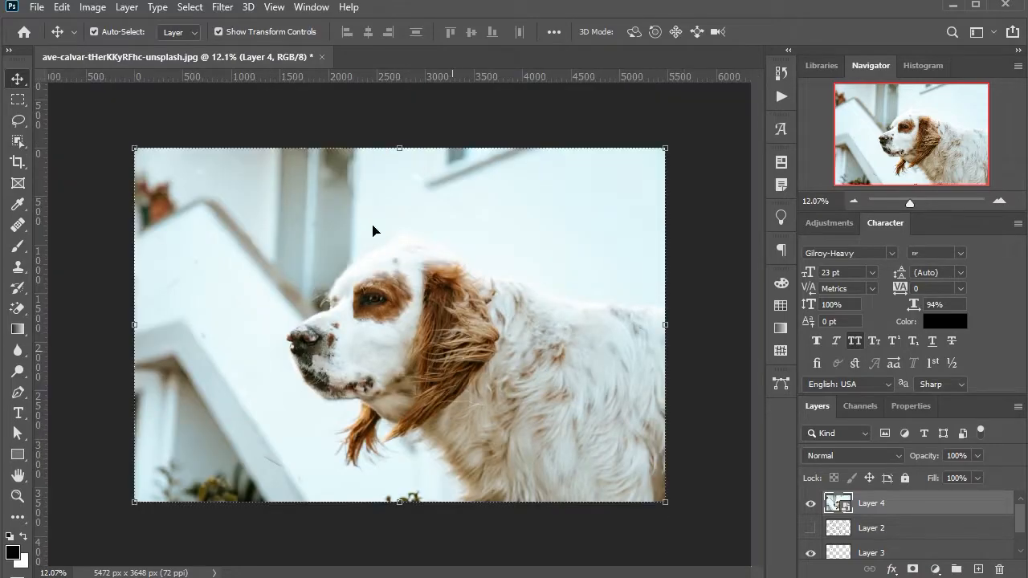
pyautogui.click(221, 8)
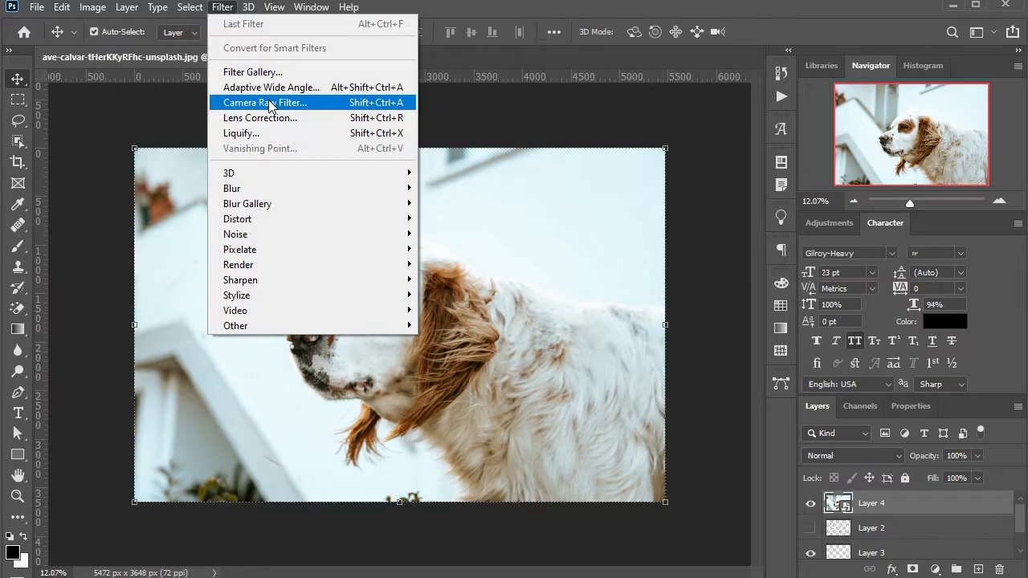
pyautogui.click(271, 102)
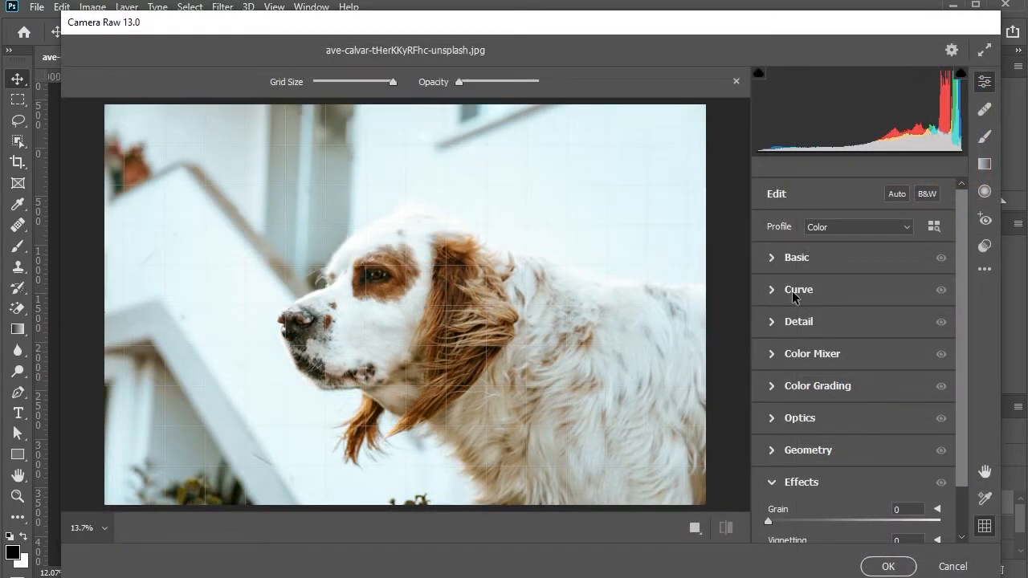
pyautogui.click(801, 266)
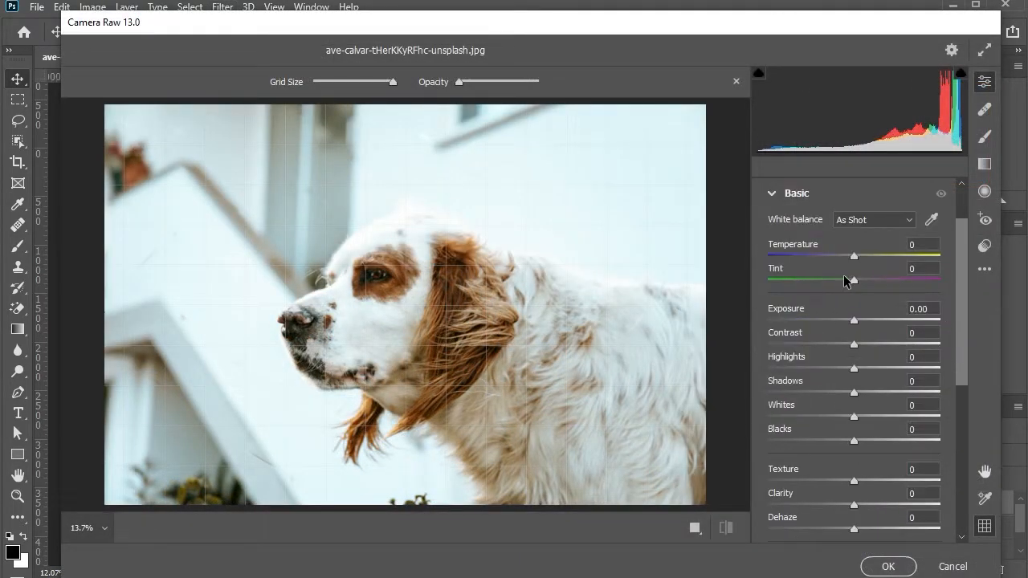
pyautogui.moveTo(863, 253); pyautogui.dragTo(867, 281)
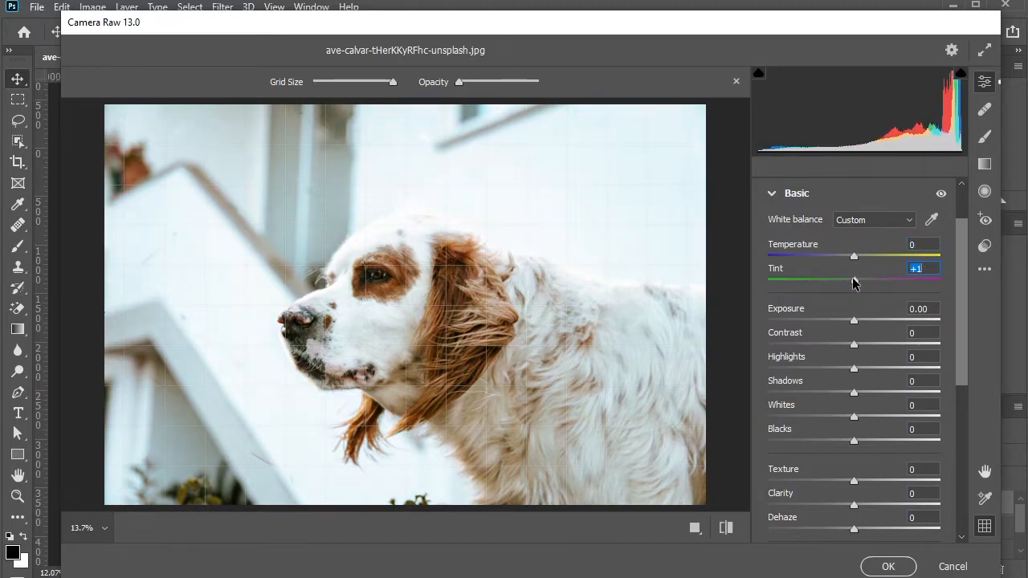
pyautogui.press('Down')
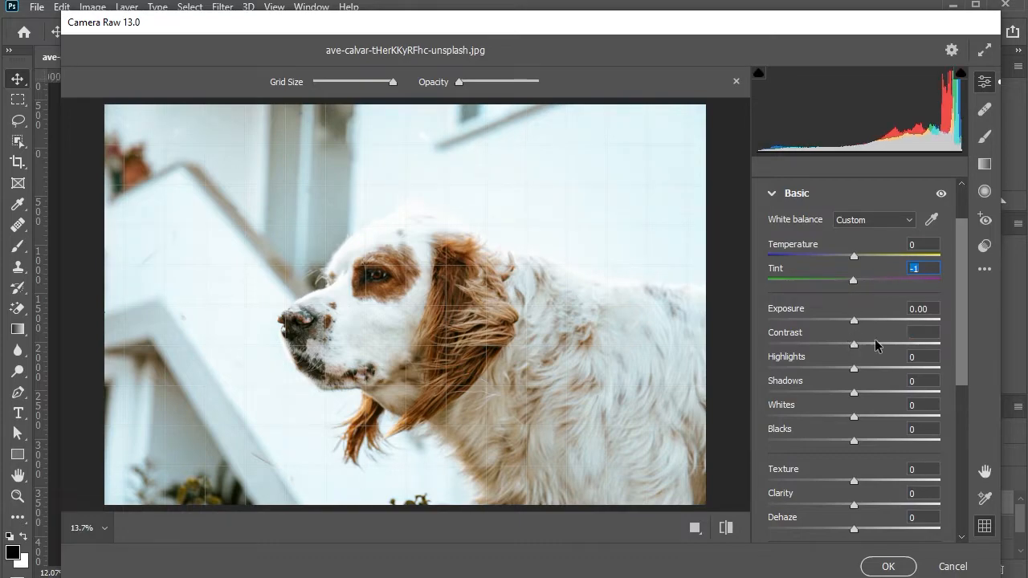
# Set Contrast to -21, Highlights to -28, Shadows to +7, Whites to -19, Blacks to -7 and Clarity to -18
pyautogui.moveTo(857, 345); pyautogui.dragTo(837, 352)
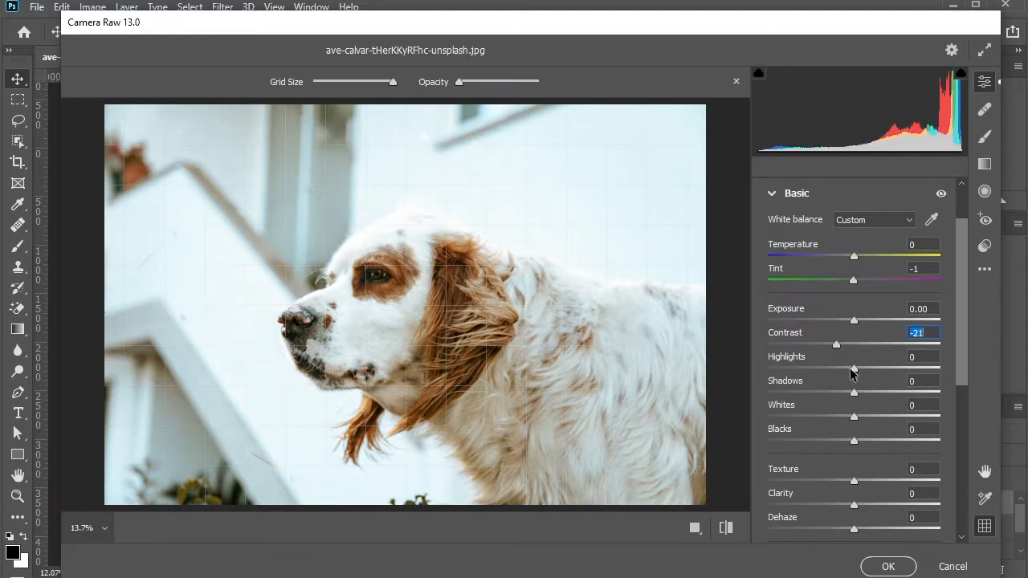
pyautogui.moveTo(855, 369); pyautogui.dragTo(847, 441)
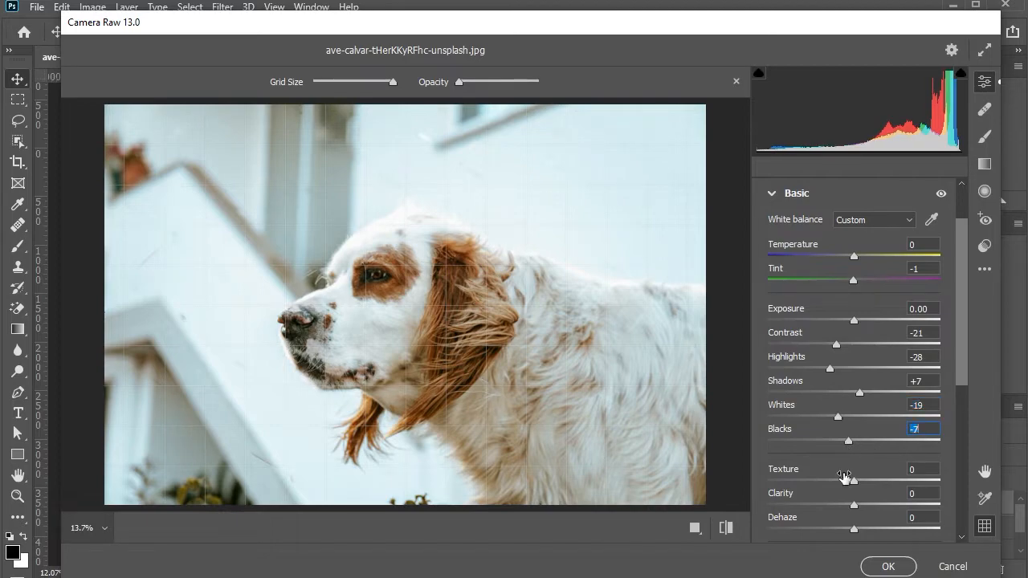
pyautogui.click(847, 506)
pyautogui.moveTo(848, 508); pyautogui.dragTo(839, 507)
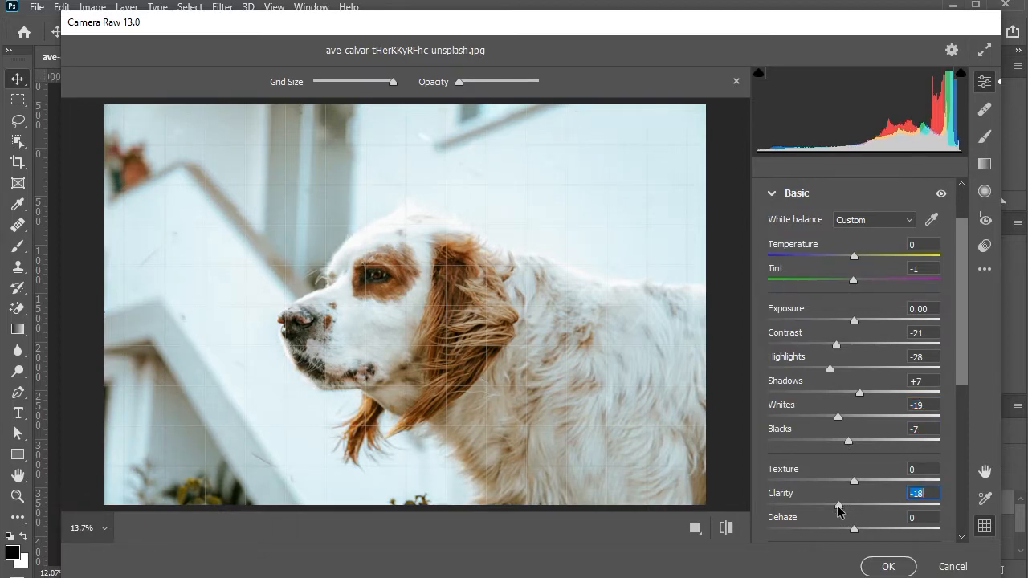
# Set the Sharpening to 12 in the Detail adjustments, leaving the Curve settings as they are
pyautogui.scroll(-5, 805, 365)
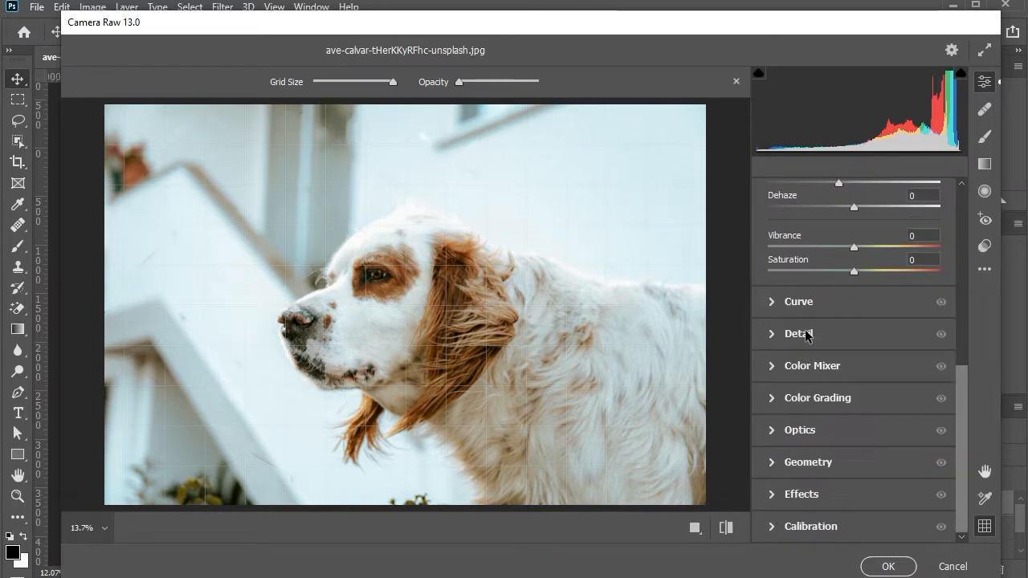
pyautogui.click(804, 303)
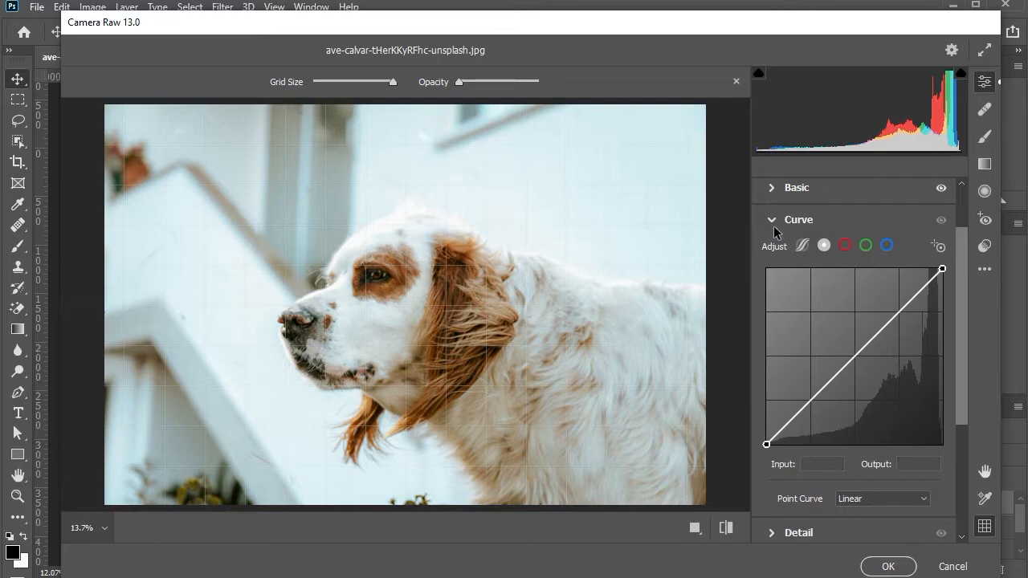
pyautogui.click(775, 225)
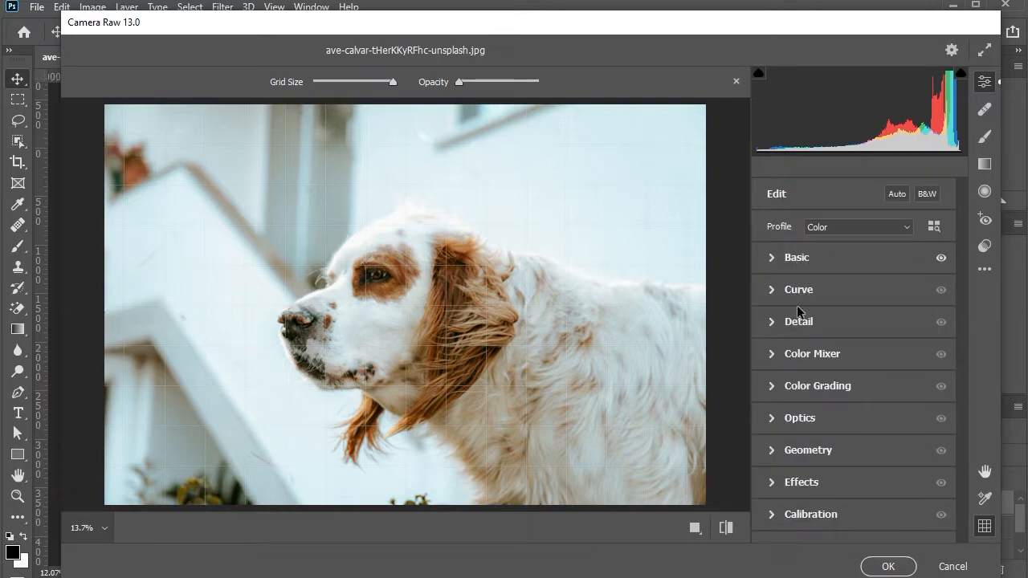
pyautogui.click(797, 321)
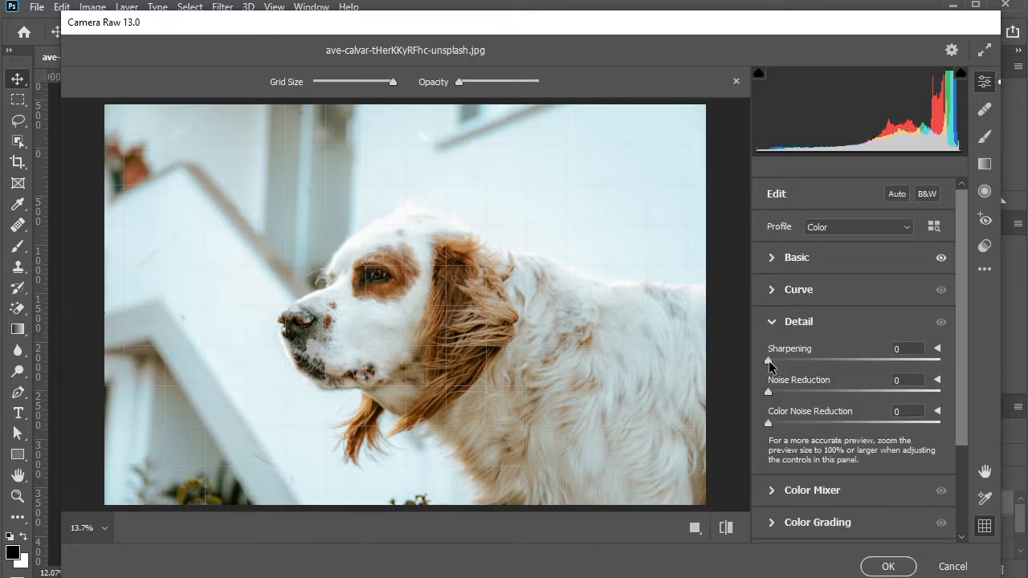
pyautogui.moveTo(770, 366); pyautogui.dragTo(784, 367)
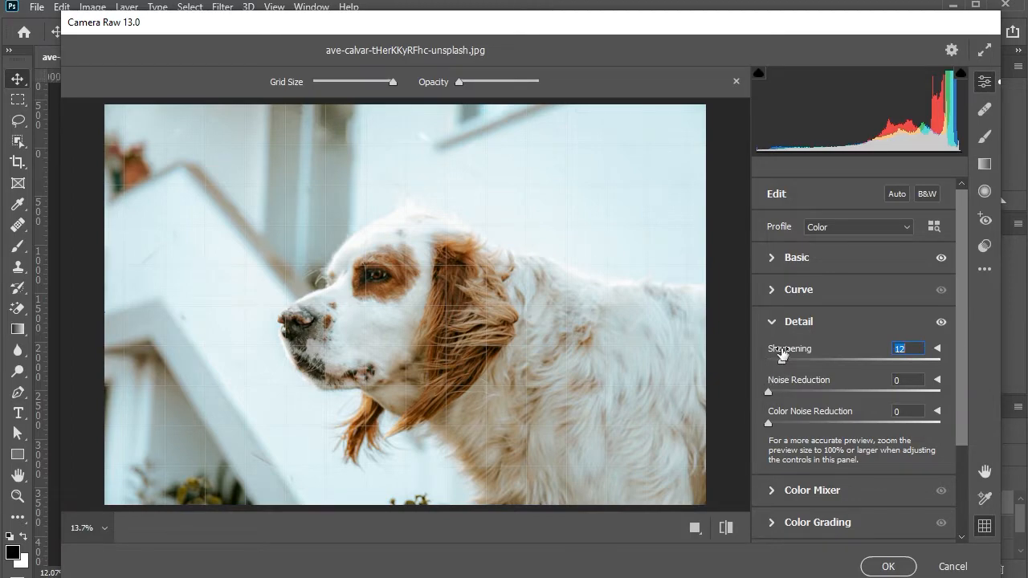
pyautogui.click(775, 323)
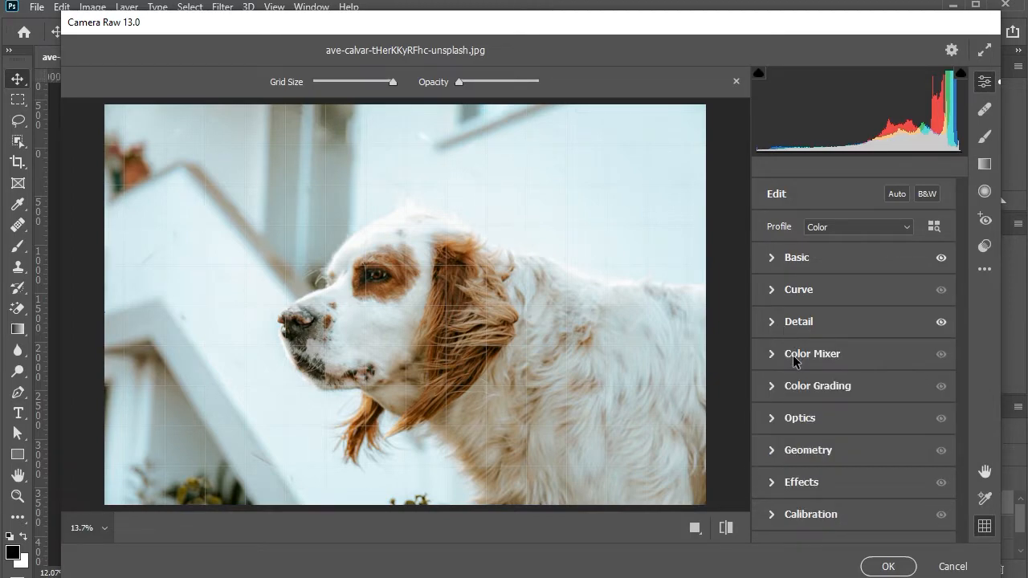
# In the Color Mixer, set the green Saturation to +13 and shift the aqua Hue slightly toward green
pyautogui.click(793, 355)
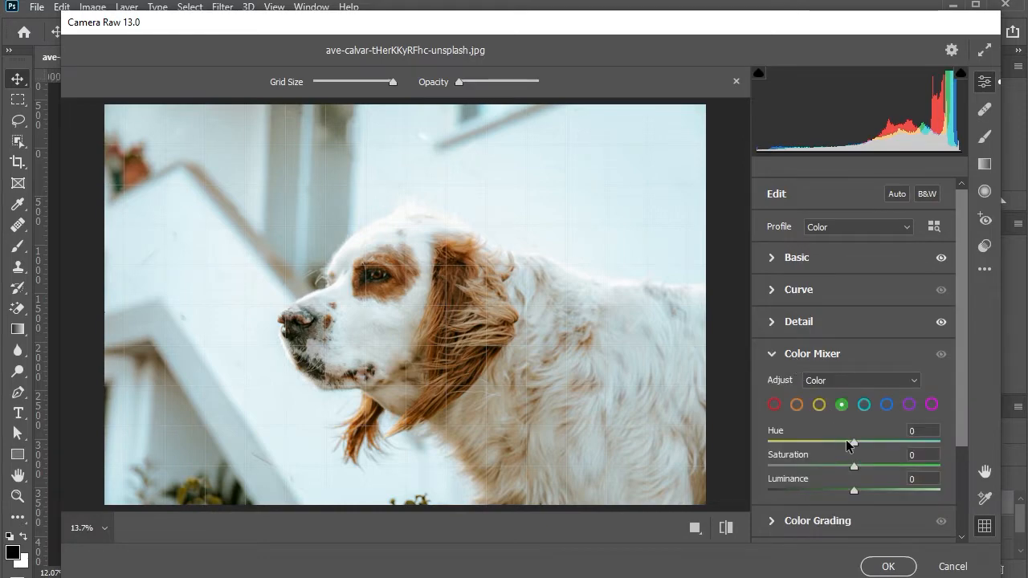
pyautogui.moveTo(861, 465); pyautogui.dragTo(864, 462)
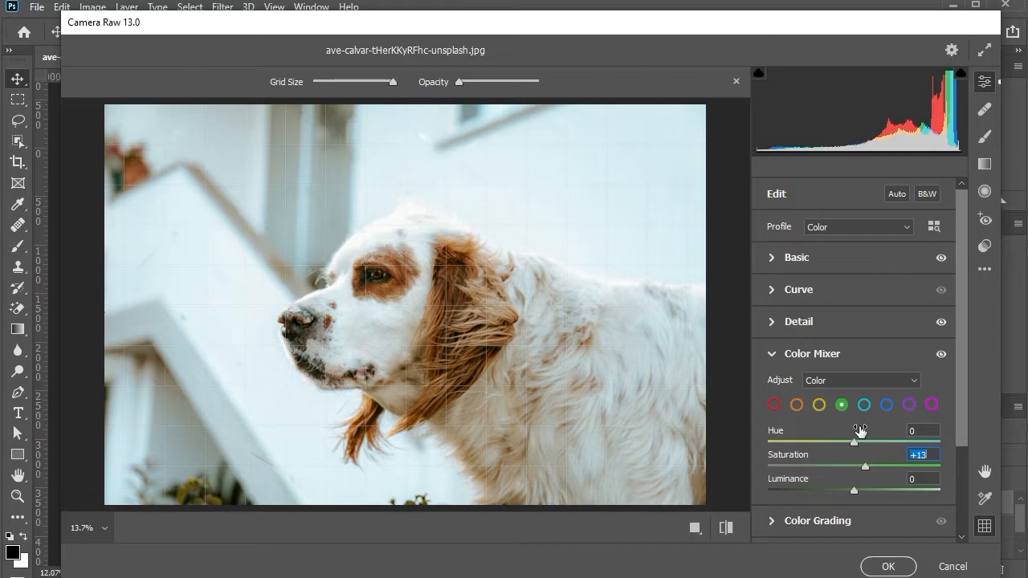
pyautogui.click(862, 410)
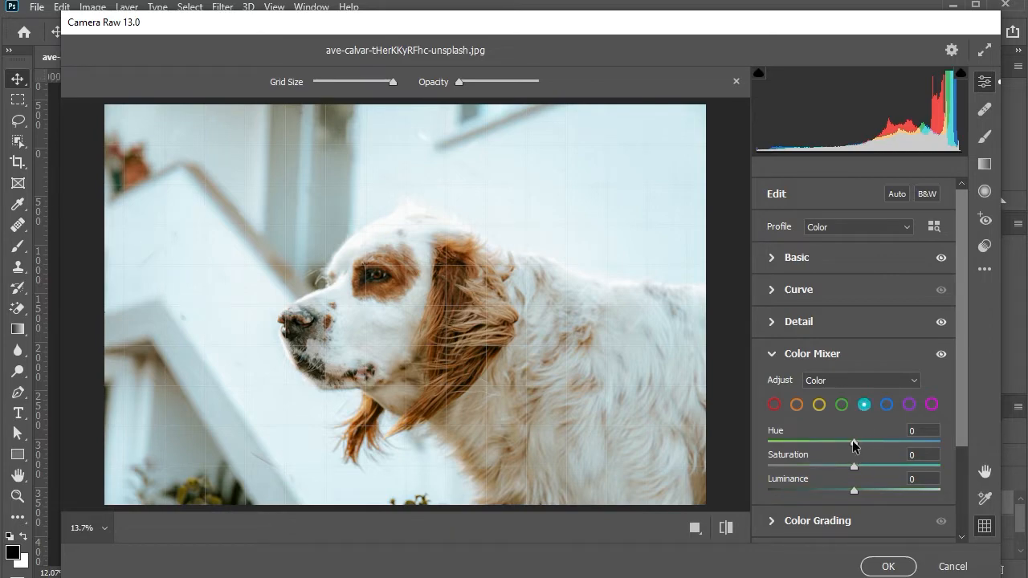
pyautogui.moveTo(850, 442); pyautogui.dragTo(844, 445)
pyautogui.click(773, 359)
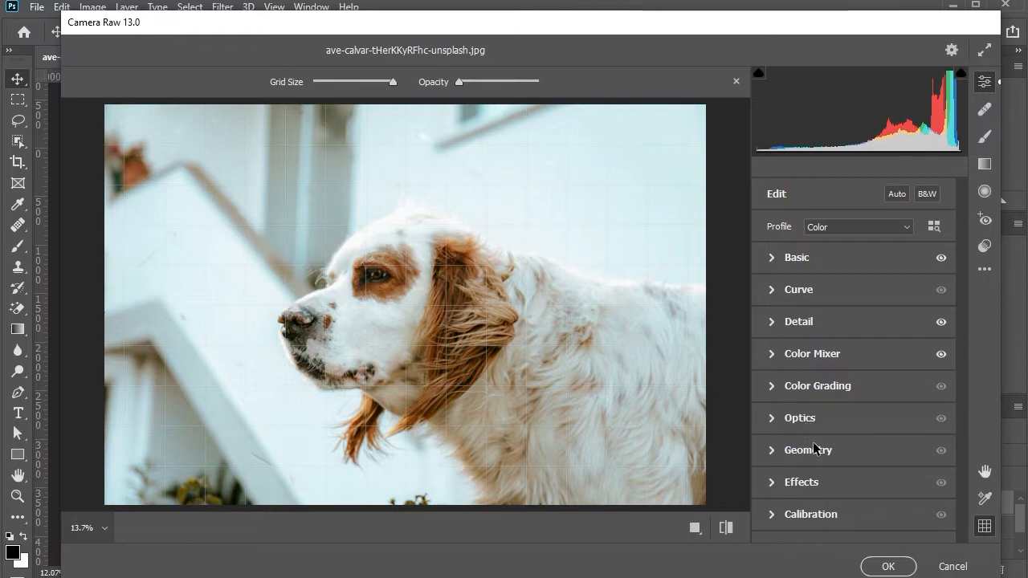
# Set the Effects Grain to 15, checking it at 100% zoom and against the default settings
pyautogui.click(803, 482)
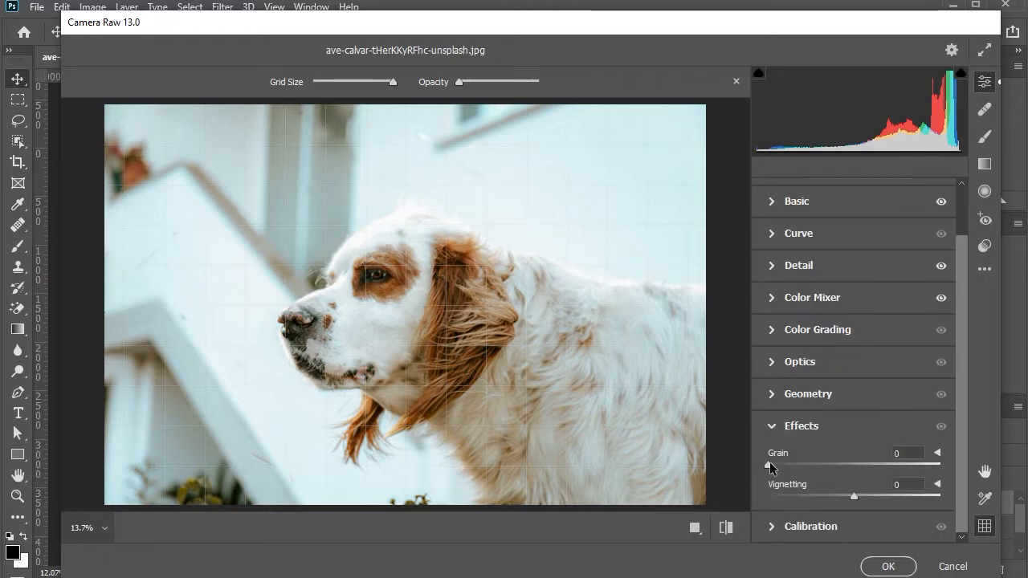
pyautogui.moveTo(769, 462); pyautogui.dragTo(789, 464)
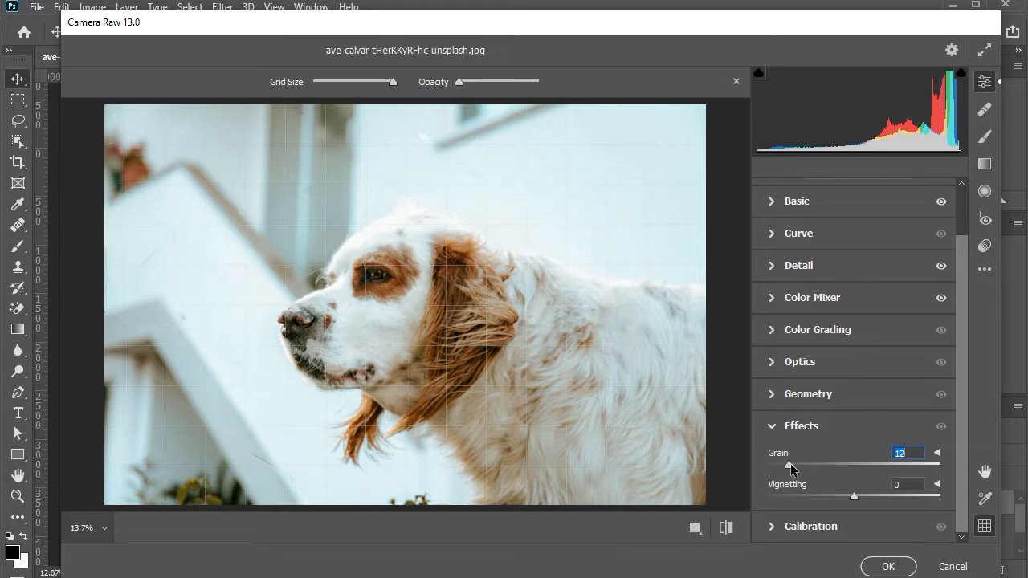
pyautogui.moveTo(790, 463); pyautogui.dragTo(795, 461)
pyautogui.click(404, 295)
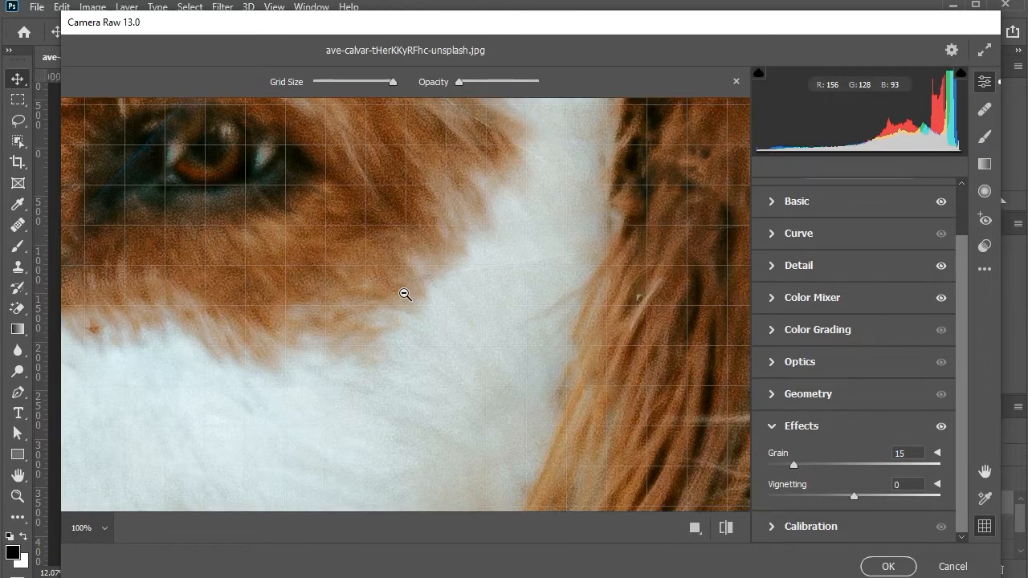
pyautogui.click(405, 294)
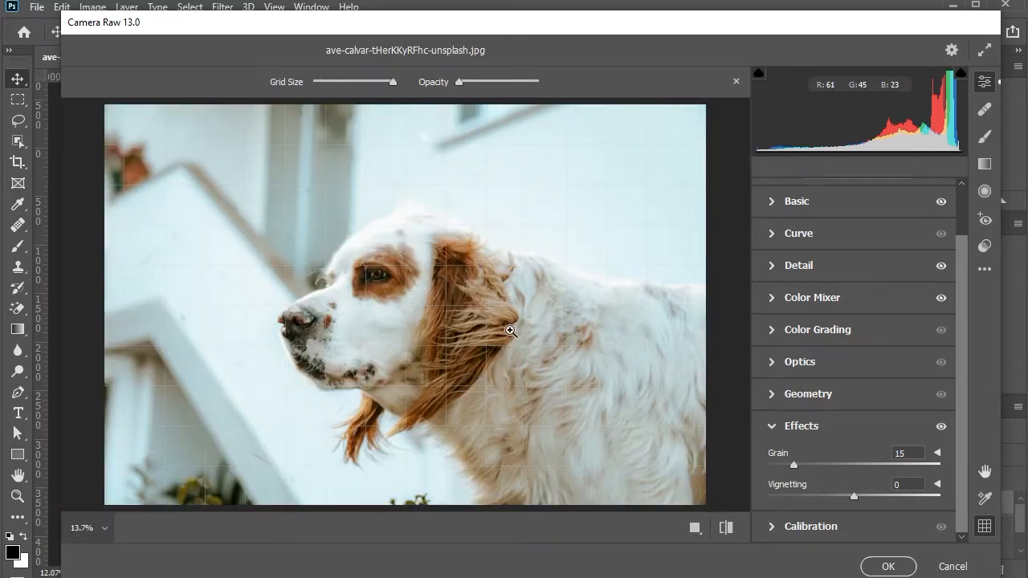
pyautogui.click(726, 528)
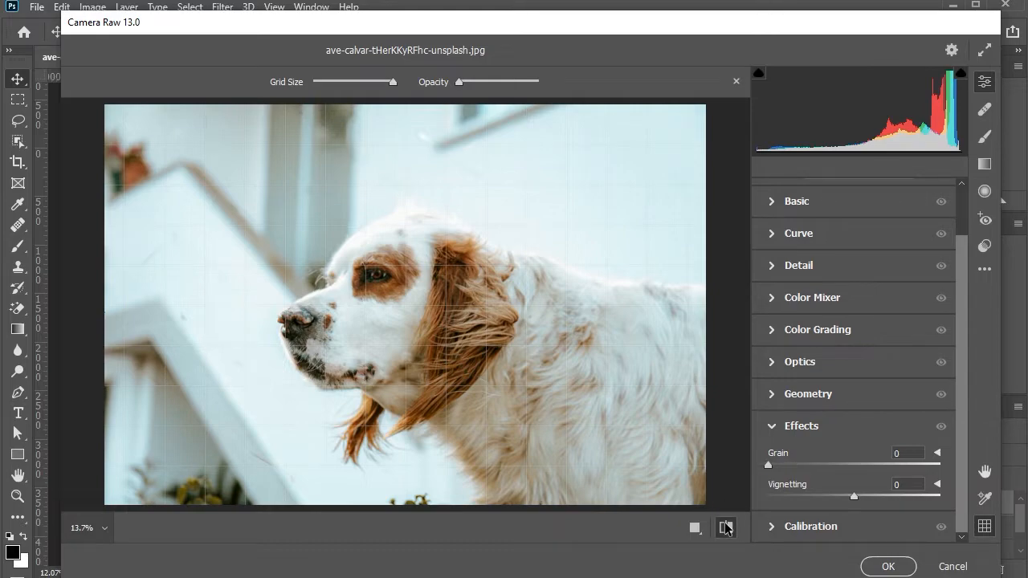
pyautogui.click(725, 528)
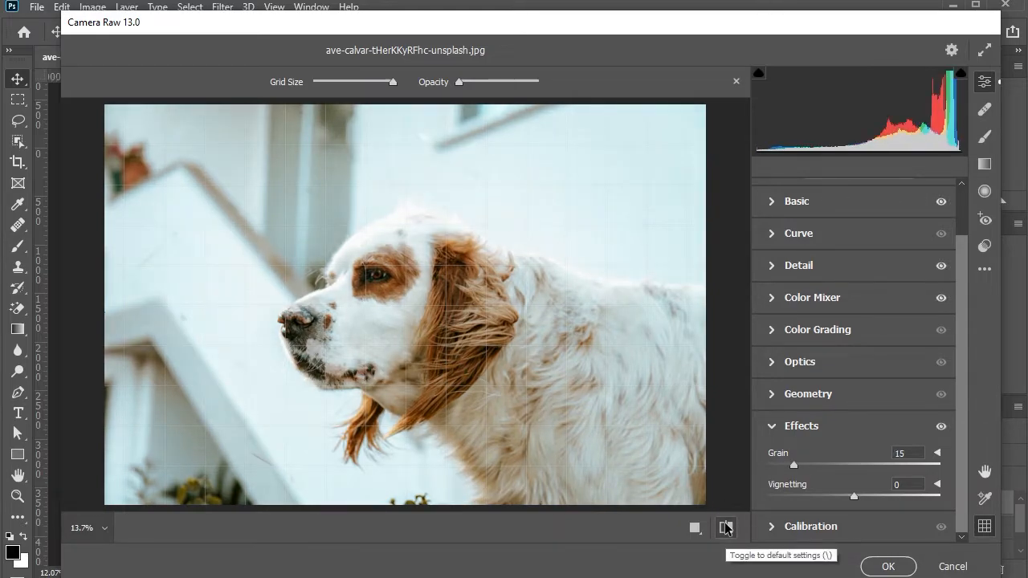
pyautogui.click(725, 528)
pyautogui.click(725, 528)
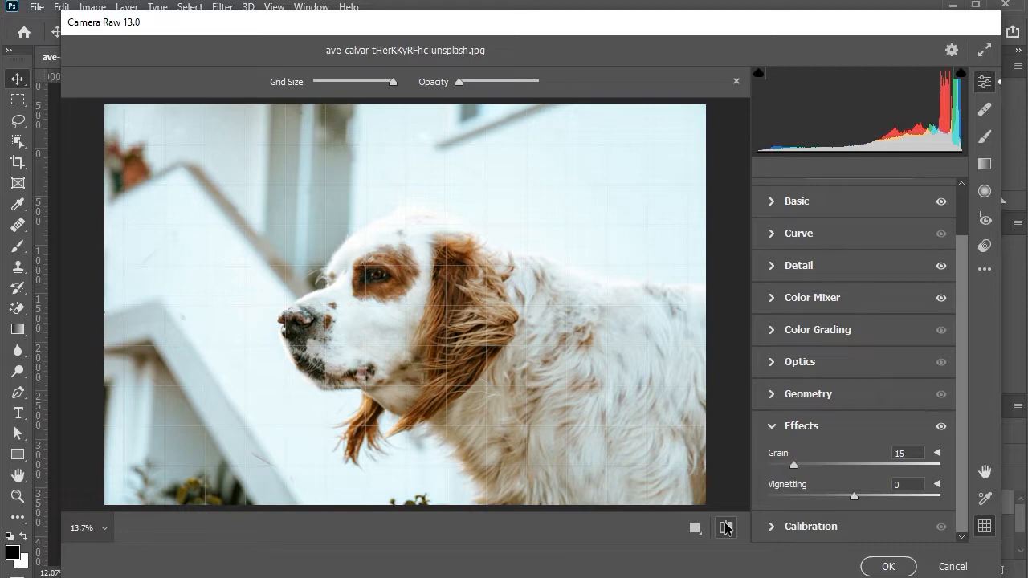
# Grade the midtones in Color Grading with Hue 84 and Saturation 11
pyautogui.scroll(1, 806, 296)
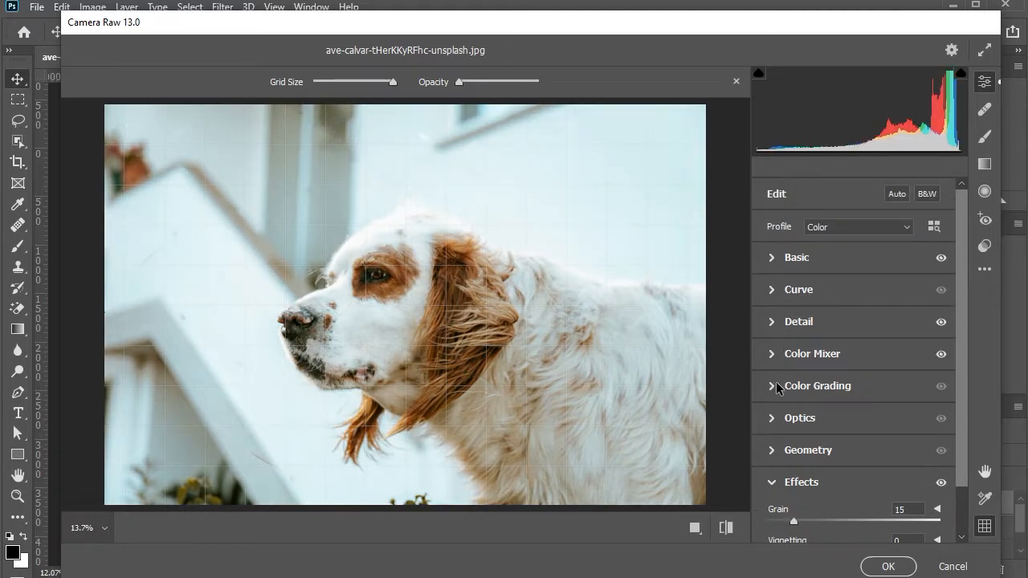
pyautogui.click(776, 388)
pyautogui.click(868, 218)
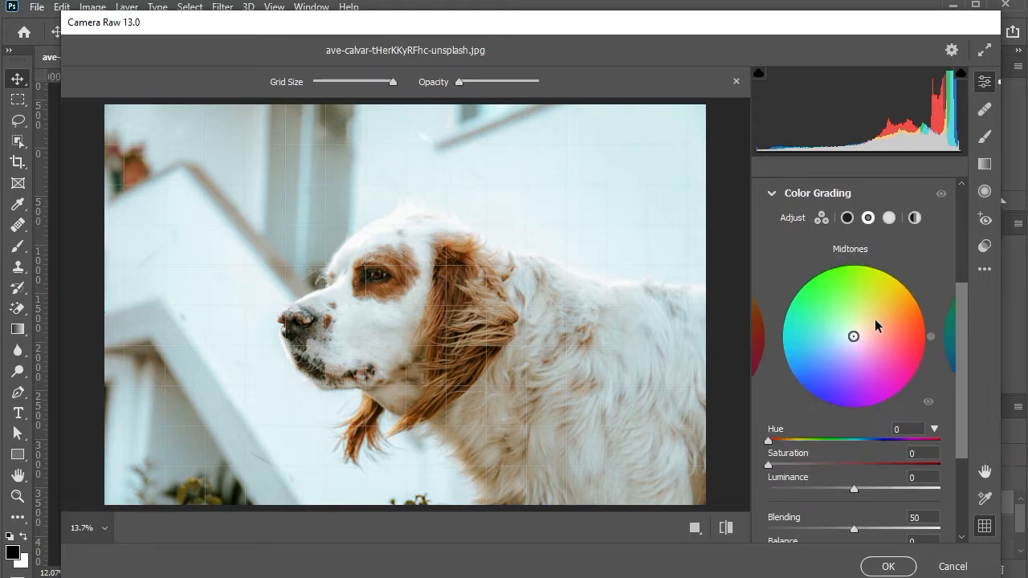
pyautogui.moveTo(780, 441)
pyautogui.mouseDown()
pyautogui.moveTo(814, 440)
pyautogui.moveTo(785, 466)
pyautogui.mouseUp()
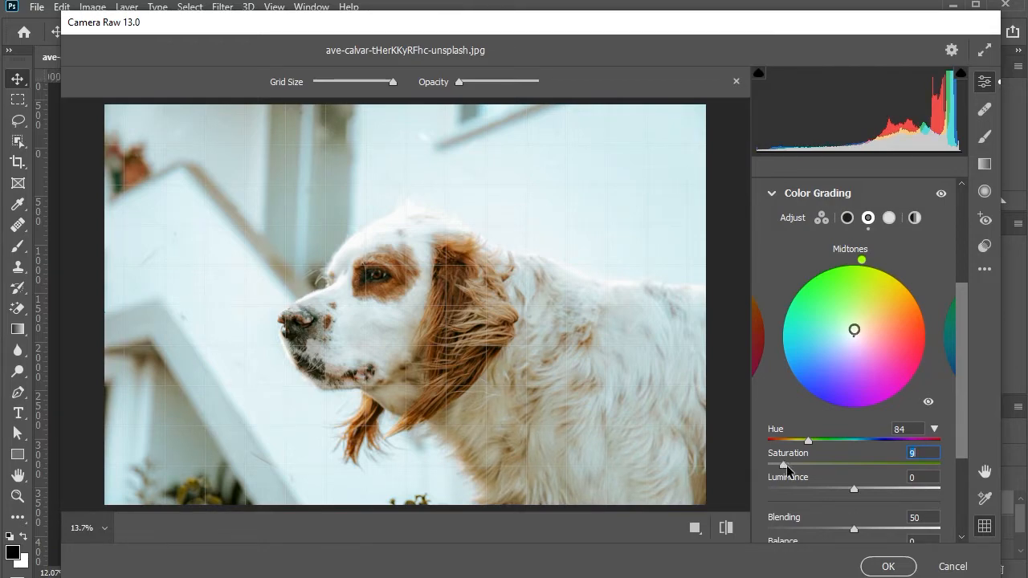
pyautogui.moveTo(787, 466); pyautogui.dragTo(791, 467)
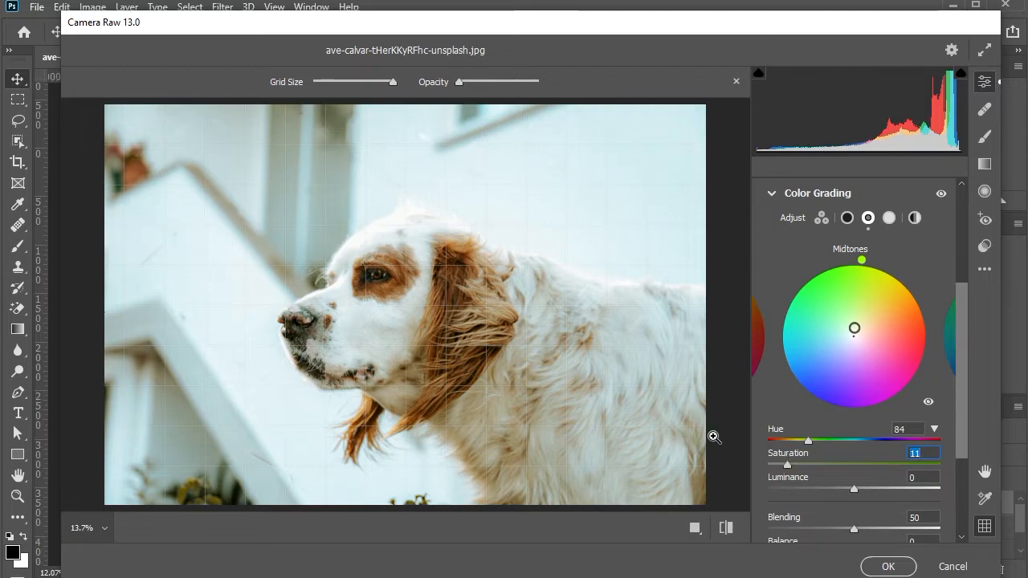
# Compare the graded image with the default settings and apply the Camera Raw Filter to the Smart Object
pyautogui.click(726, 527)
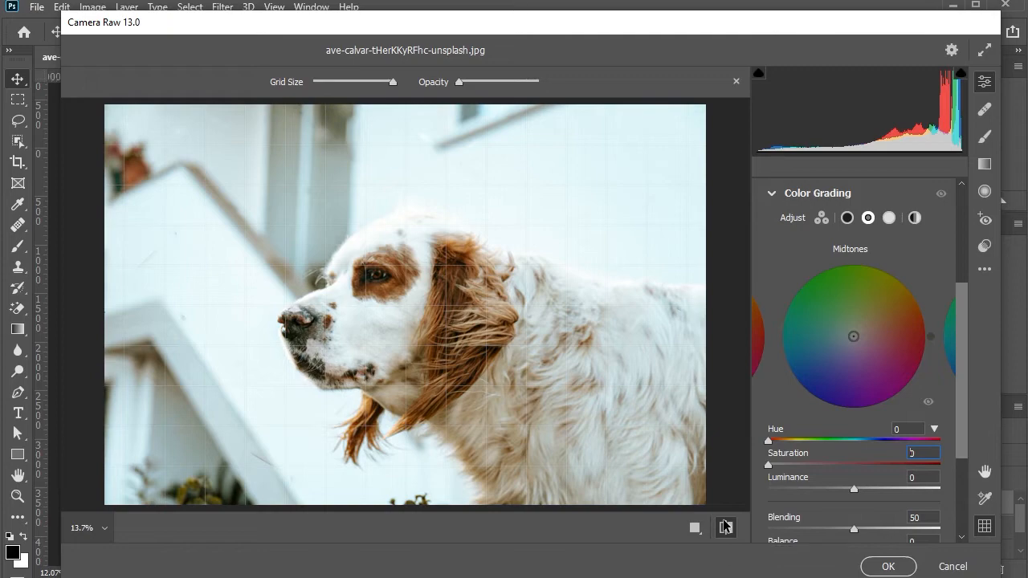
pyautogui.click(725, 527)
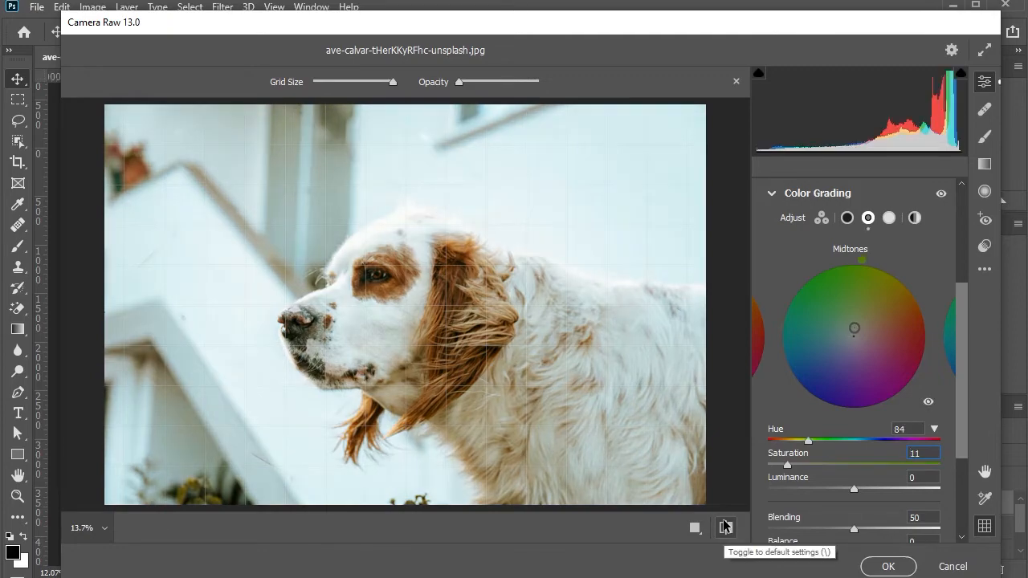
pyautogui.click(887, 567)
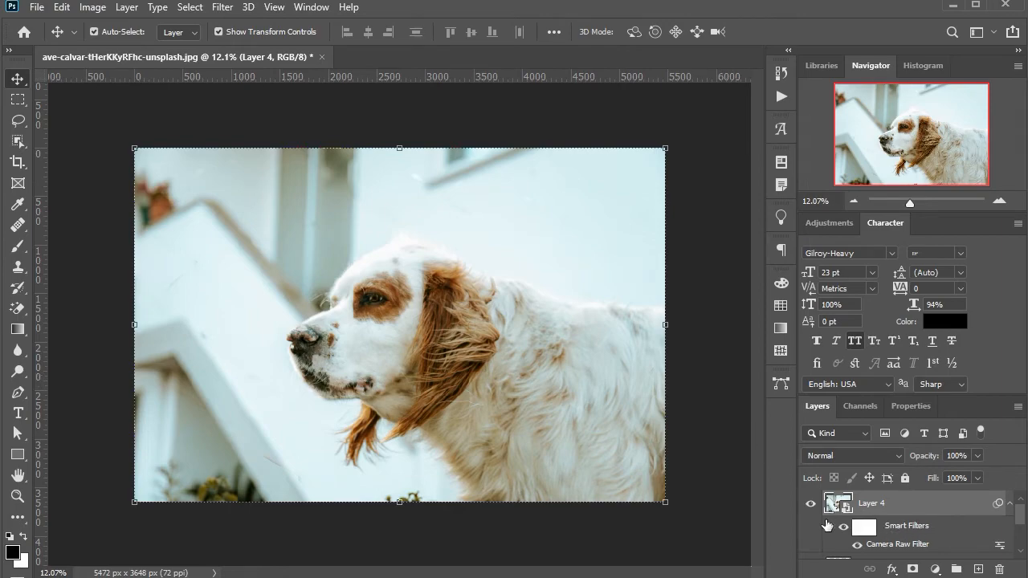
# Compare the finished edit with the original photo by toggling layer visibility, and deselect Layer 4
pyautogui.scroll(-3, 844, 528)
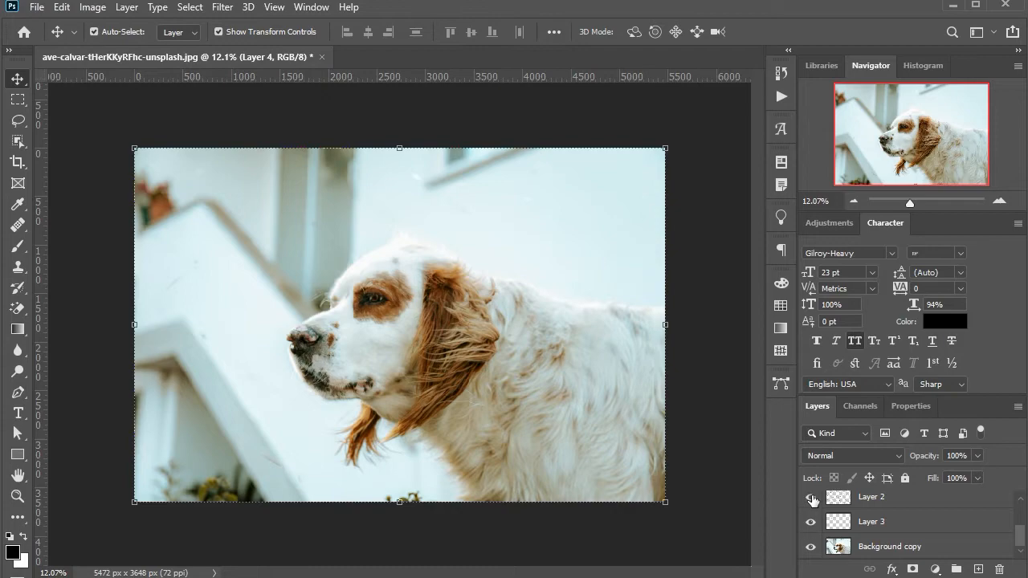
pyautogui.scroll(3, 813, 500)
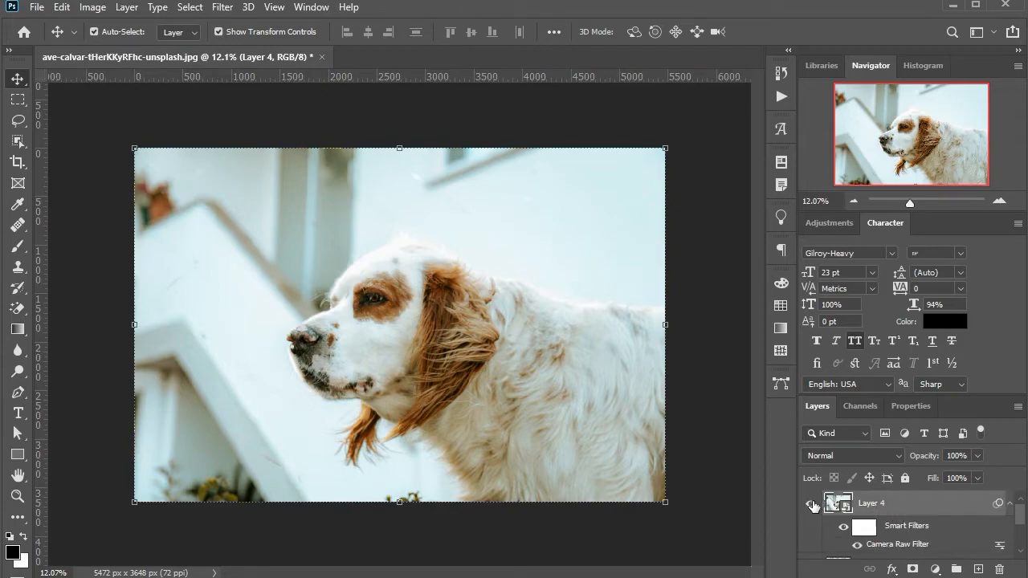
pyautogui.click(813, 503)
pyautogui.click(813, 504)
pyautogui.click(811, 504)
pyautogui.click(812, 504)
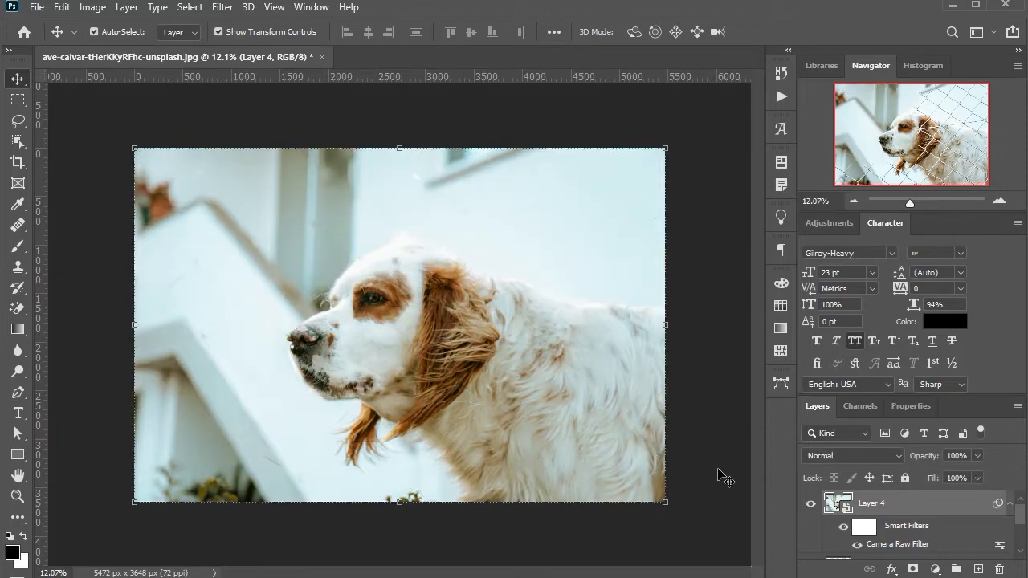
pyautogui.click(707, 471)
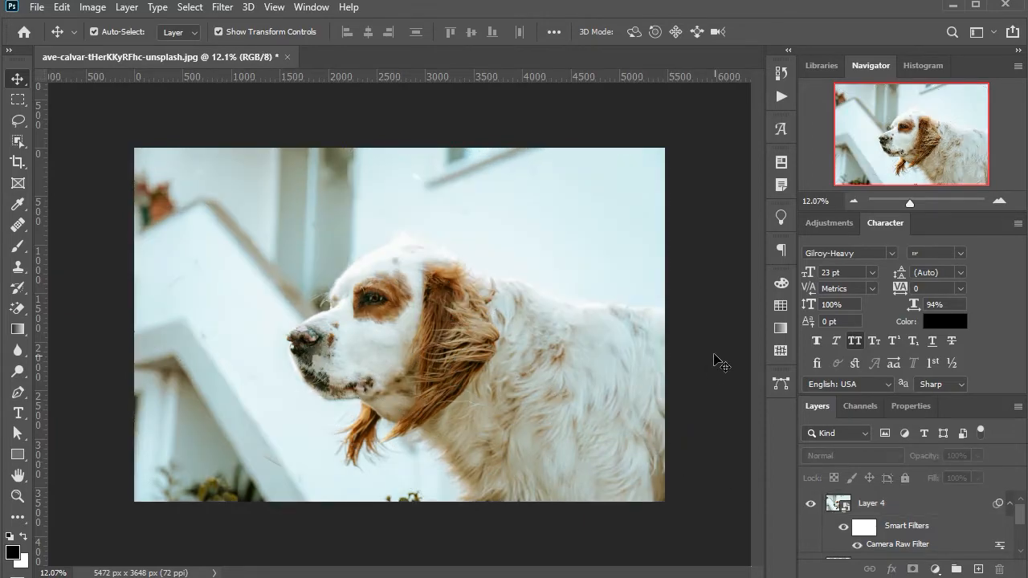